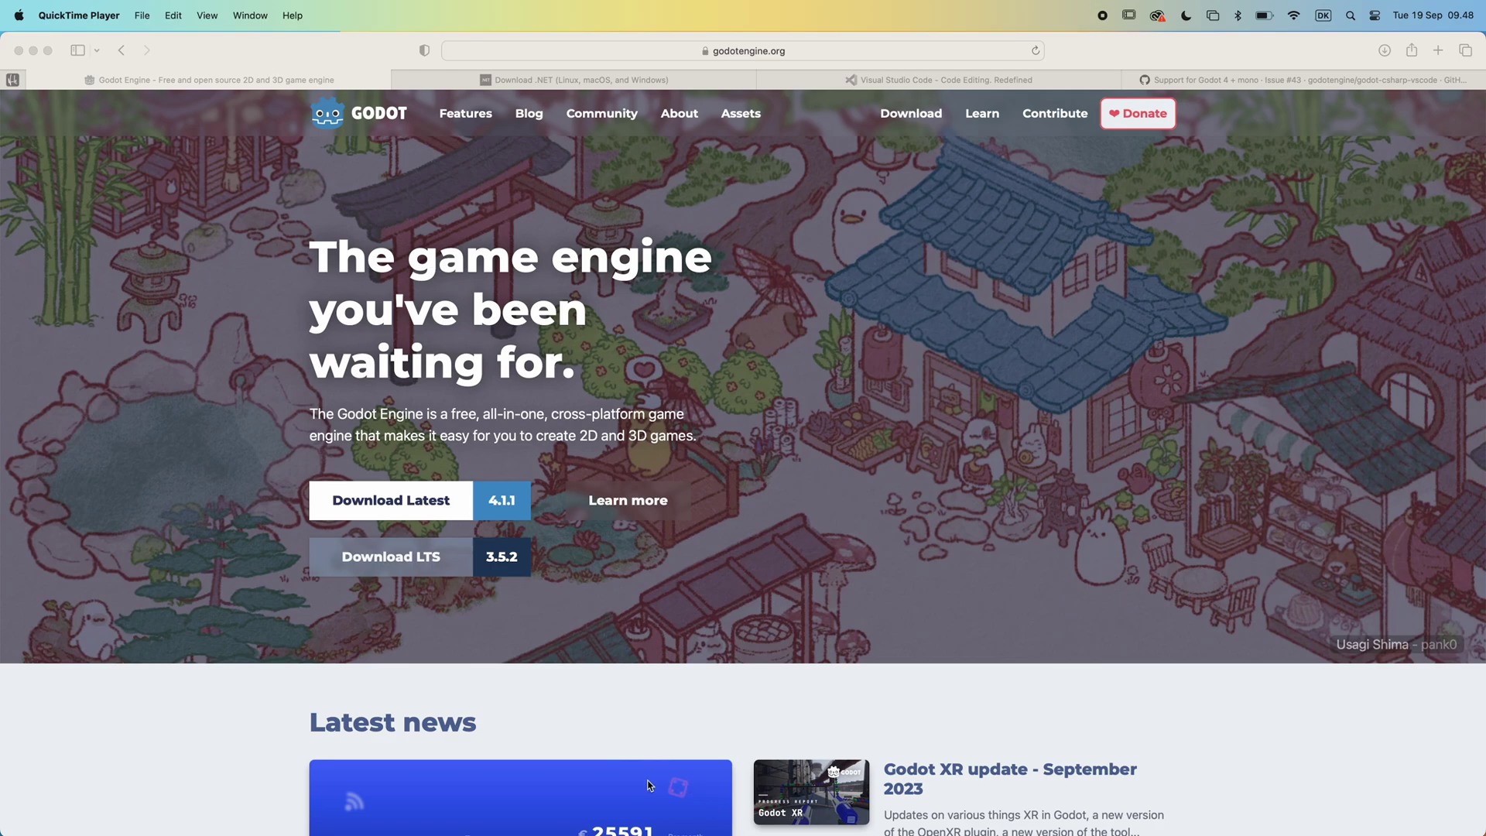
# Download Godot Engine .NET 4.1.1 for macOS, then view the .NET and VS Code download pages.
pyautogui.click(433, 512)
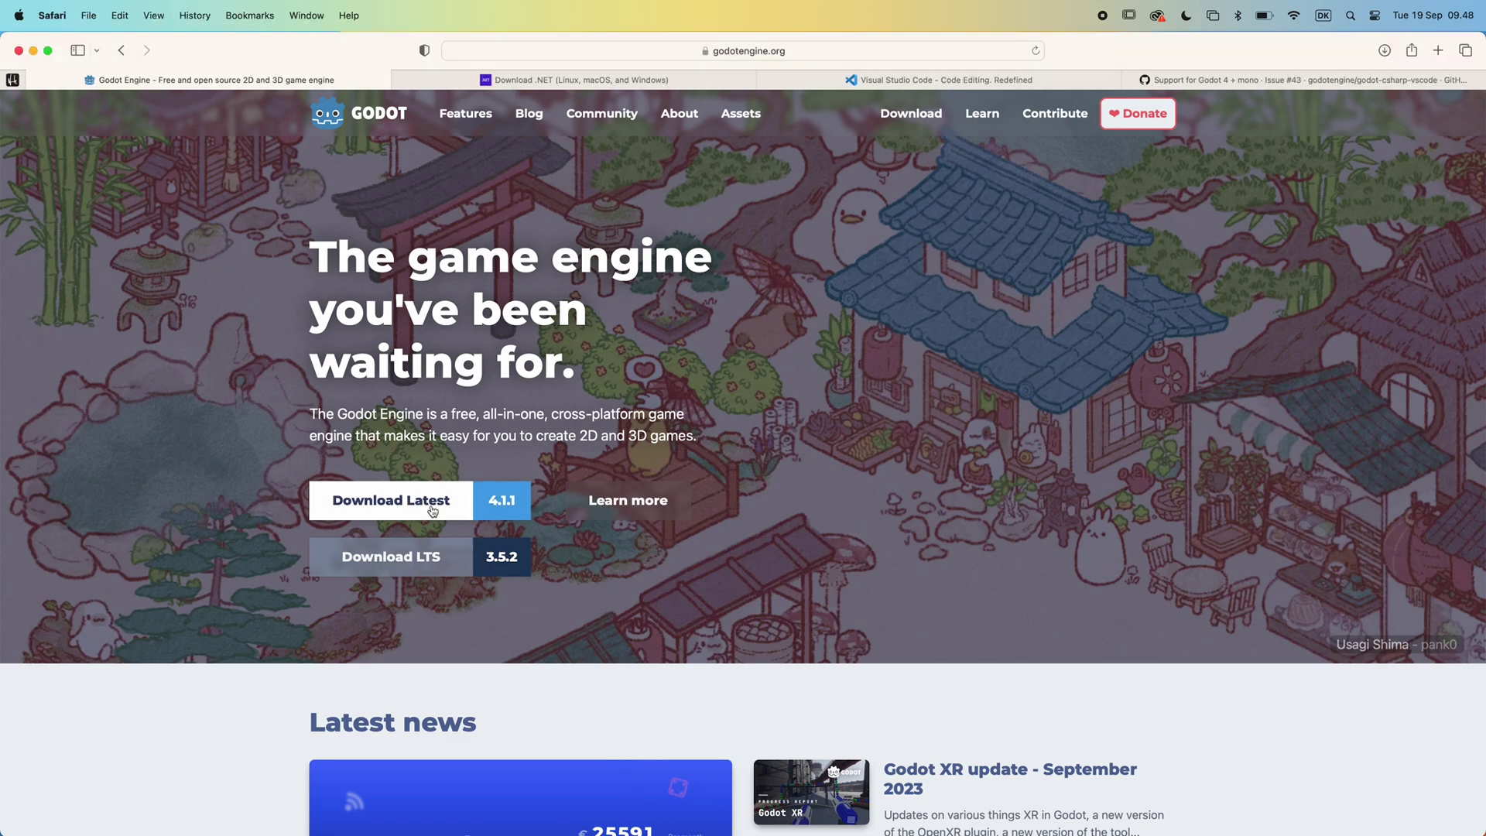
pyautogui.click(433, 511)
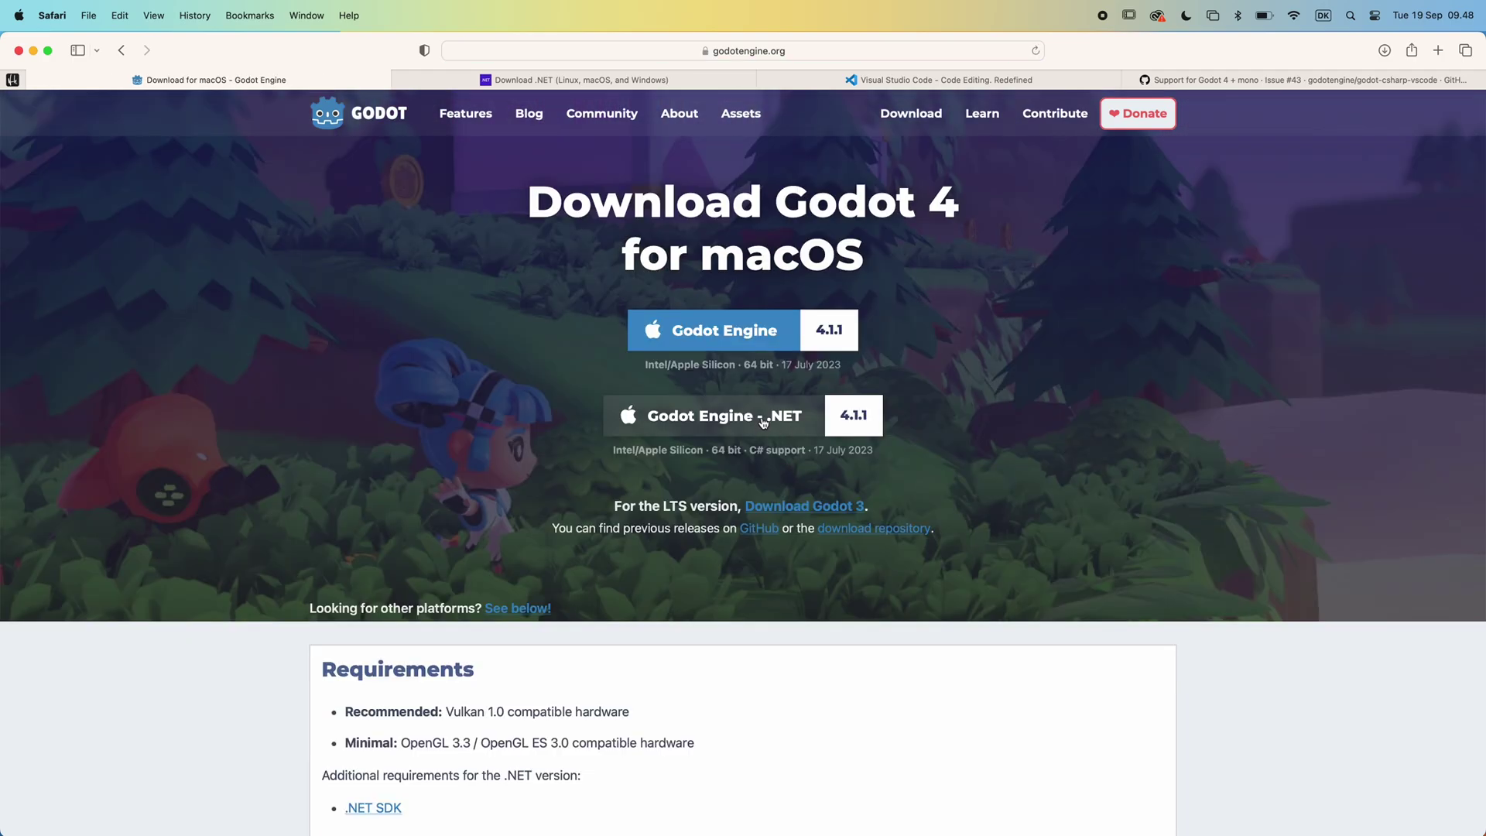
pyautogui.click(718, 425)
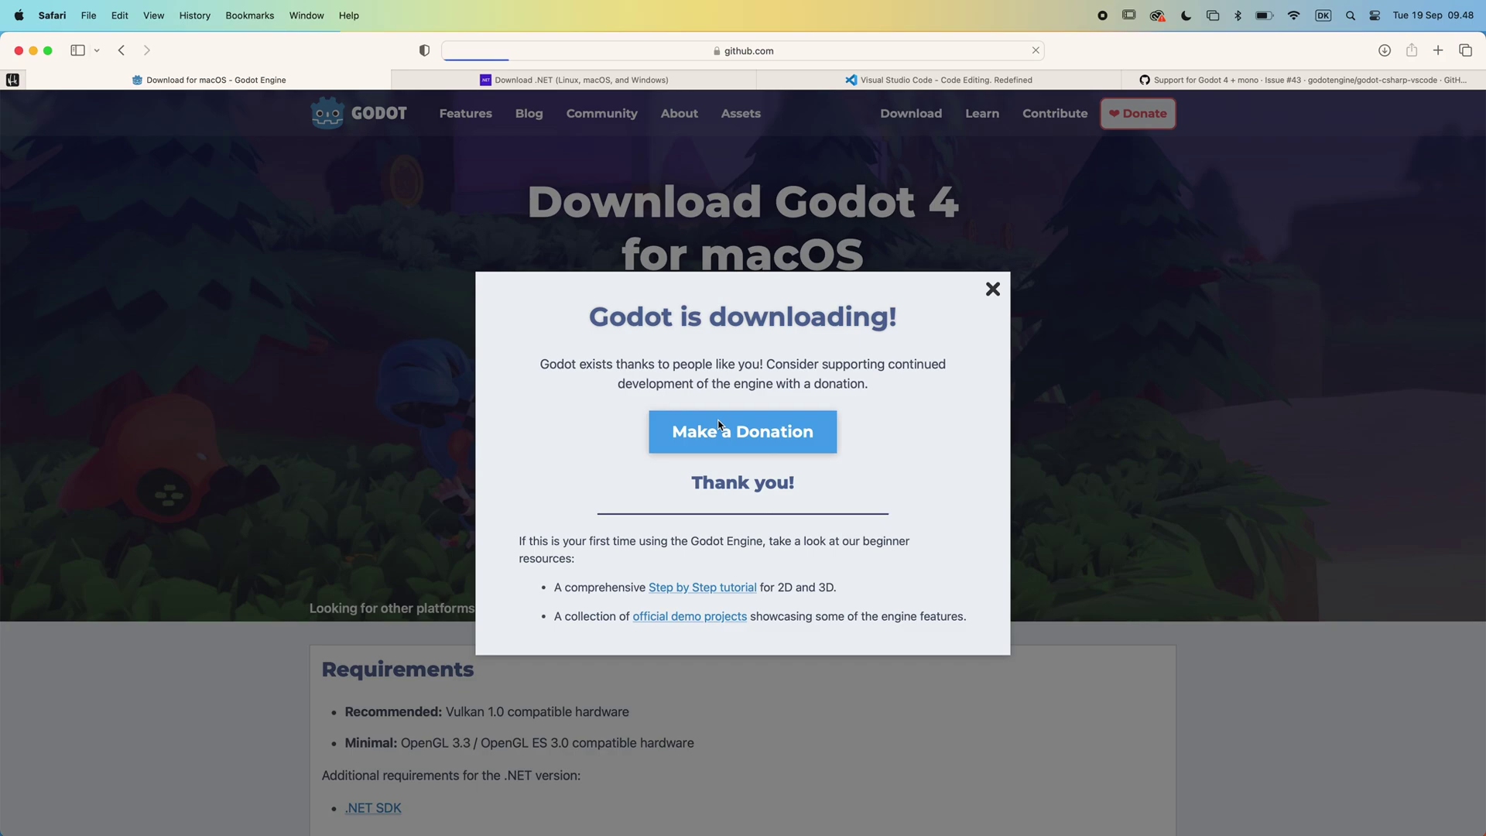
pyautogui.click(992, 290)
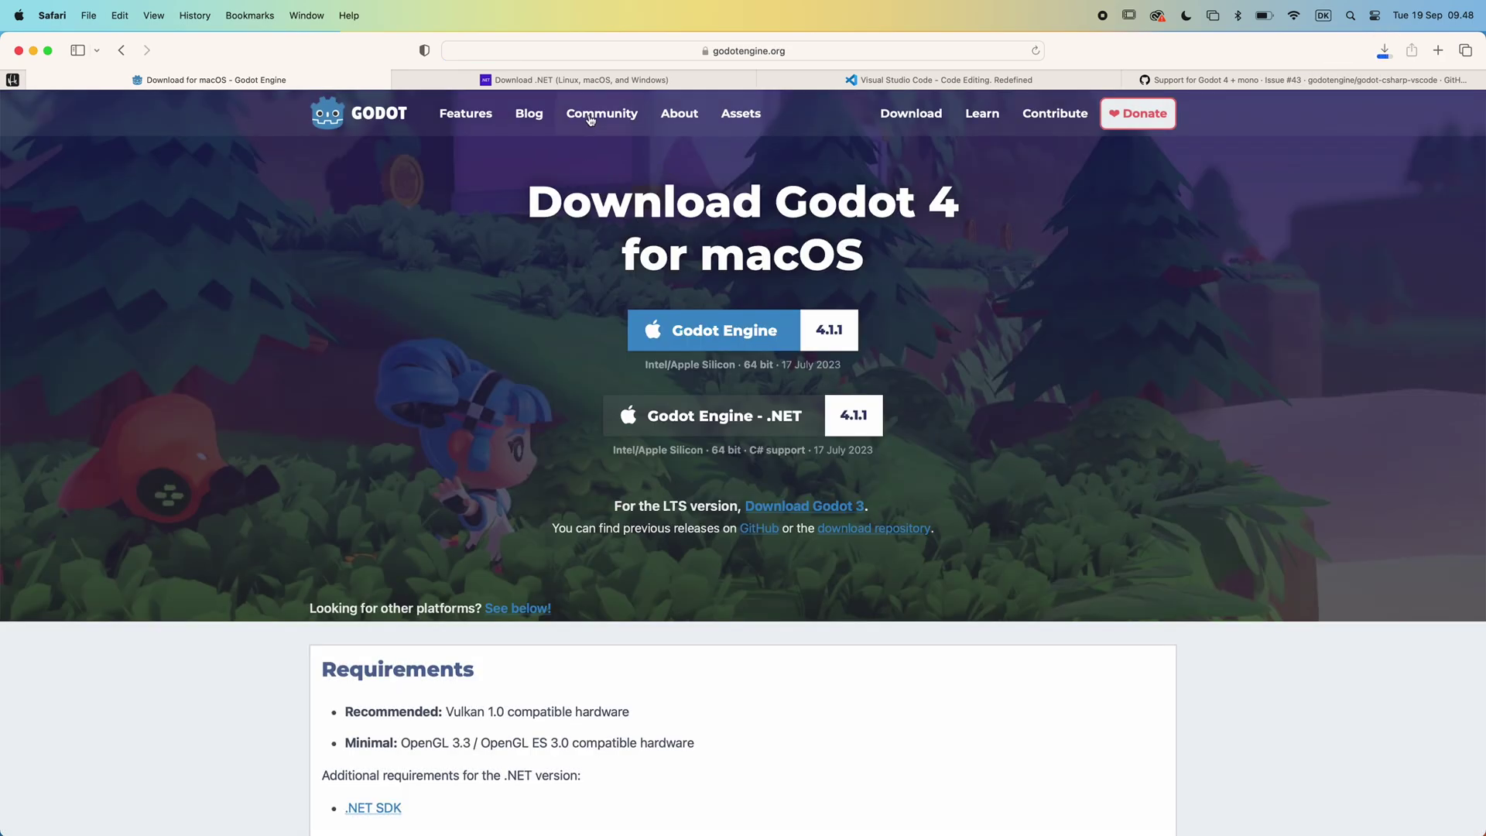
pyautogui.click(586, 78)
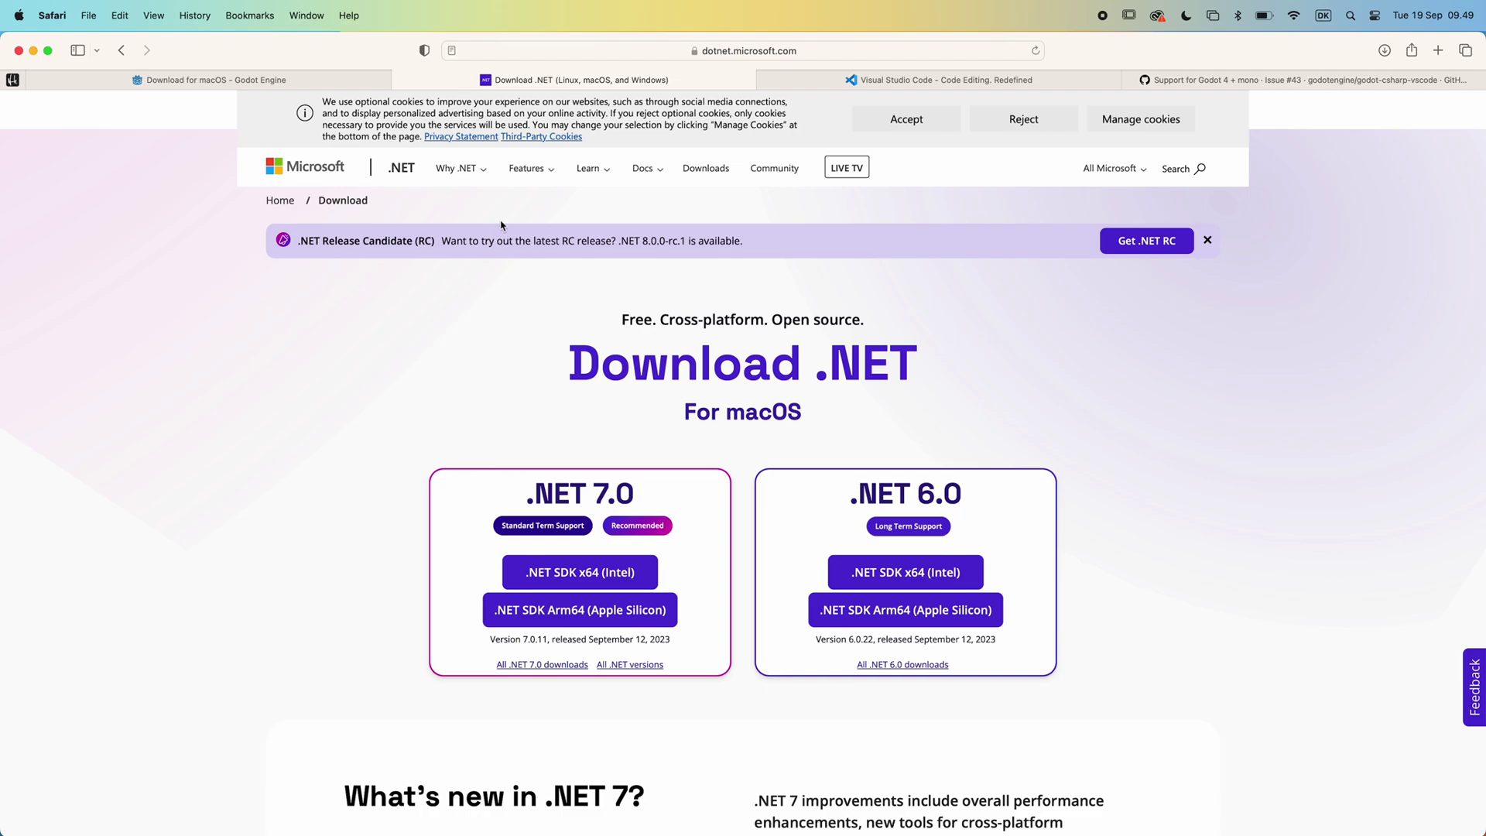
pyautogui.click(862, 78)
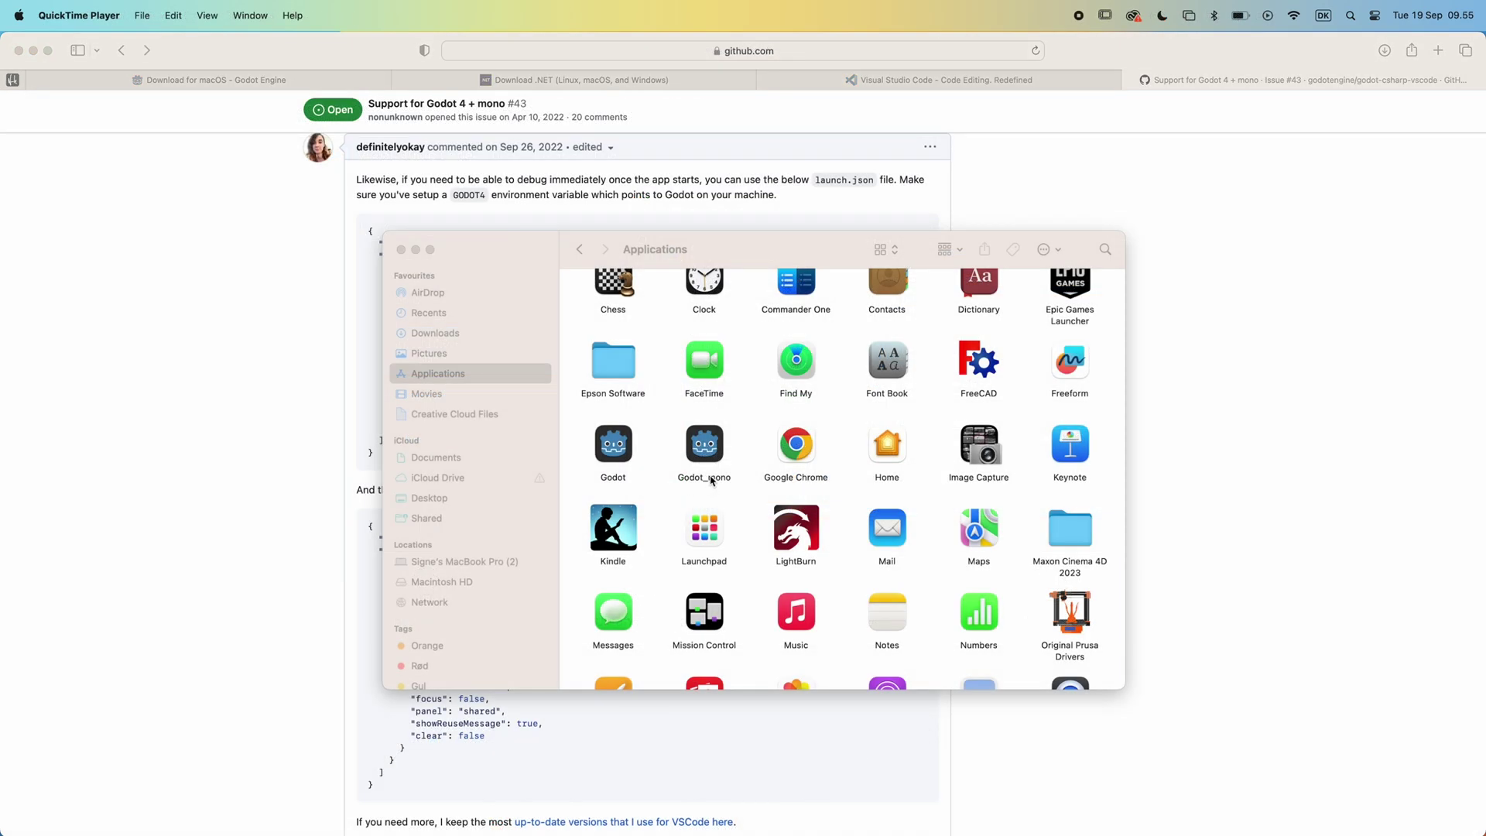
# Launch Godot and start a new project named CSharpGodotTest.
pyautogui.doubleClick(709, 448)
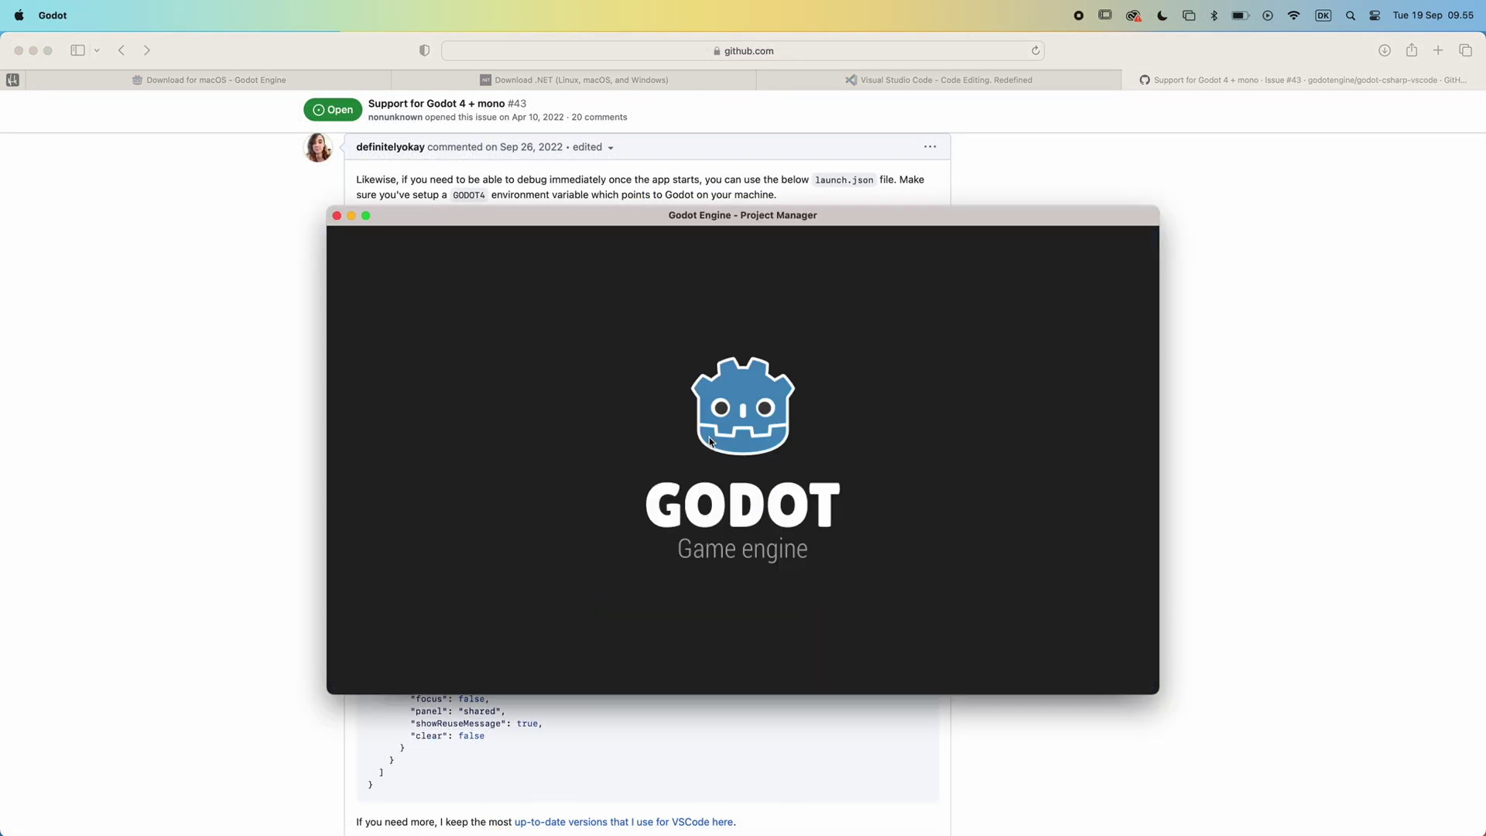
pyautogui.click(1092, 268)
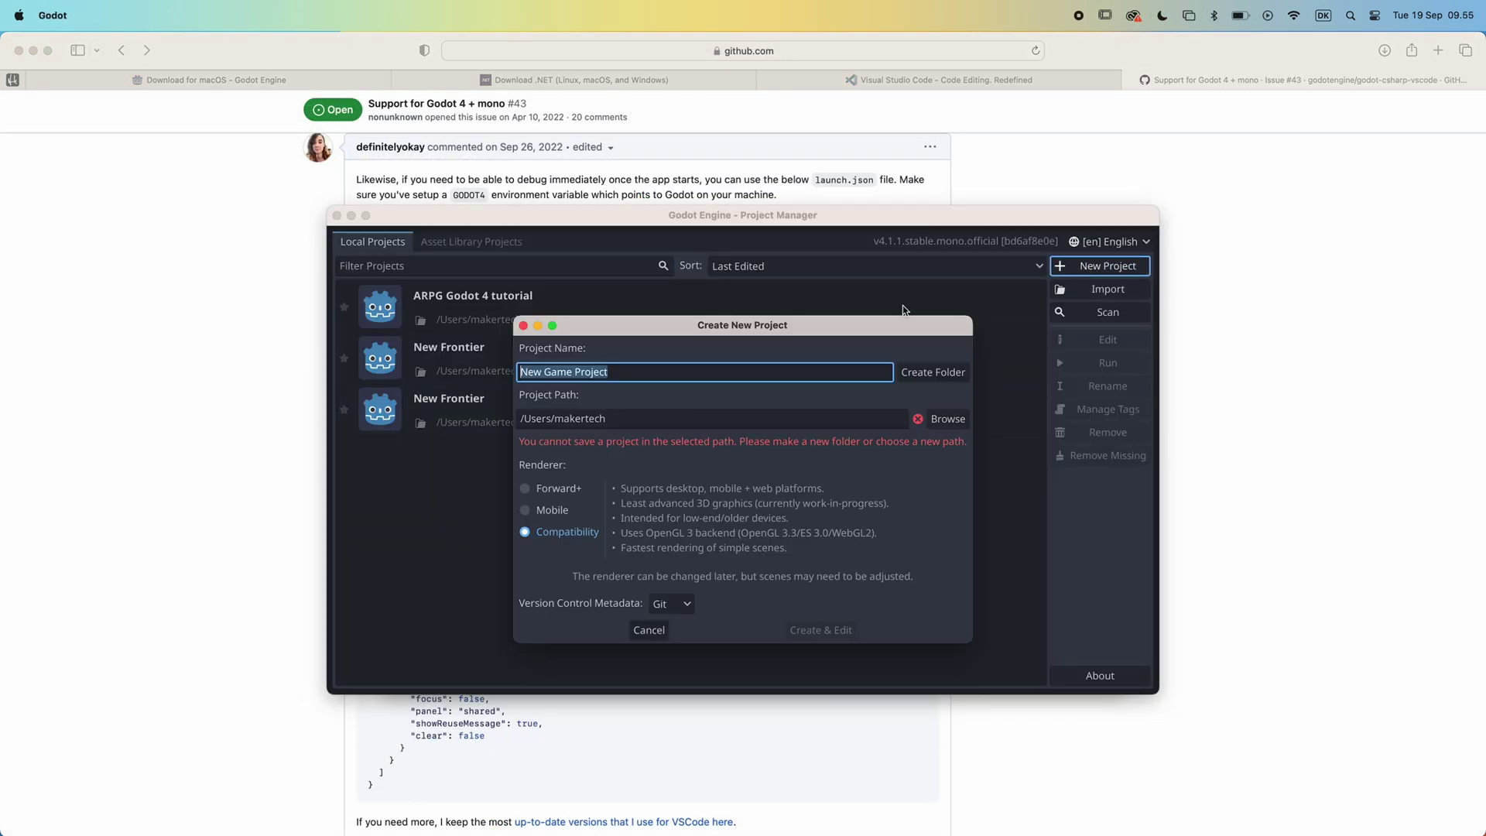
pyautogui.write('CSharpGodotTest')
# Place the project in its own folder under Documents/Games and open it in the editor.
pyautogui.click(942, 422)
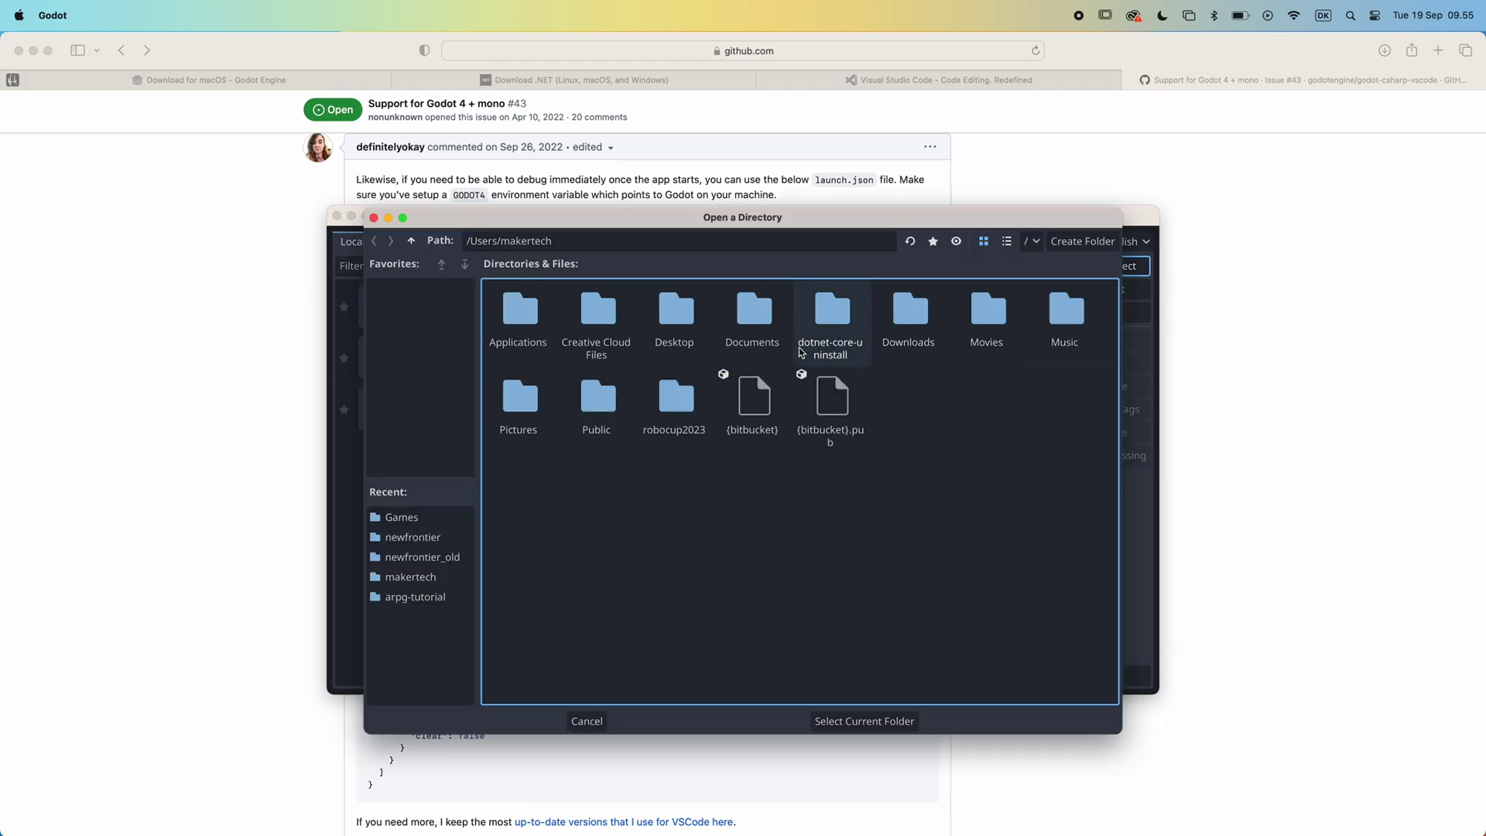
pyautogui.doubleClick(752, 314)
pyautogui.doubleClick(1050, 399)
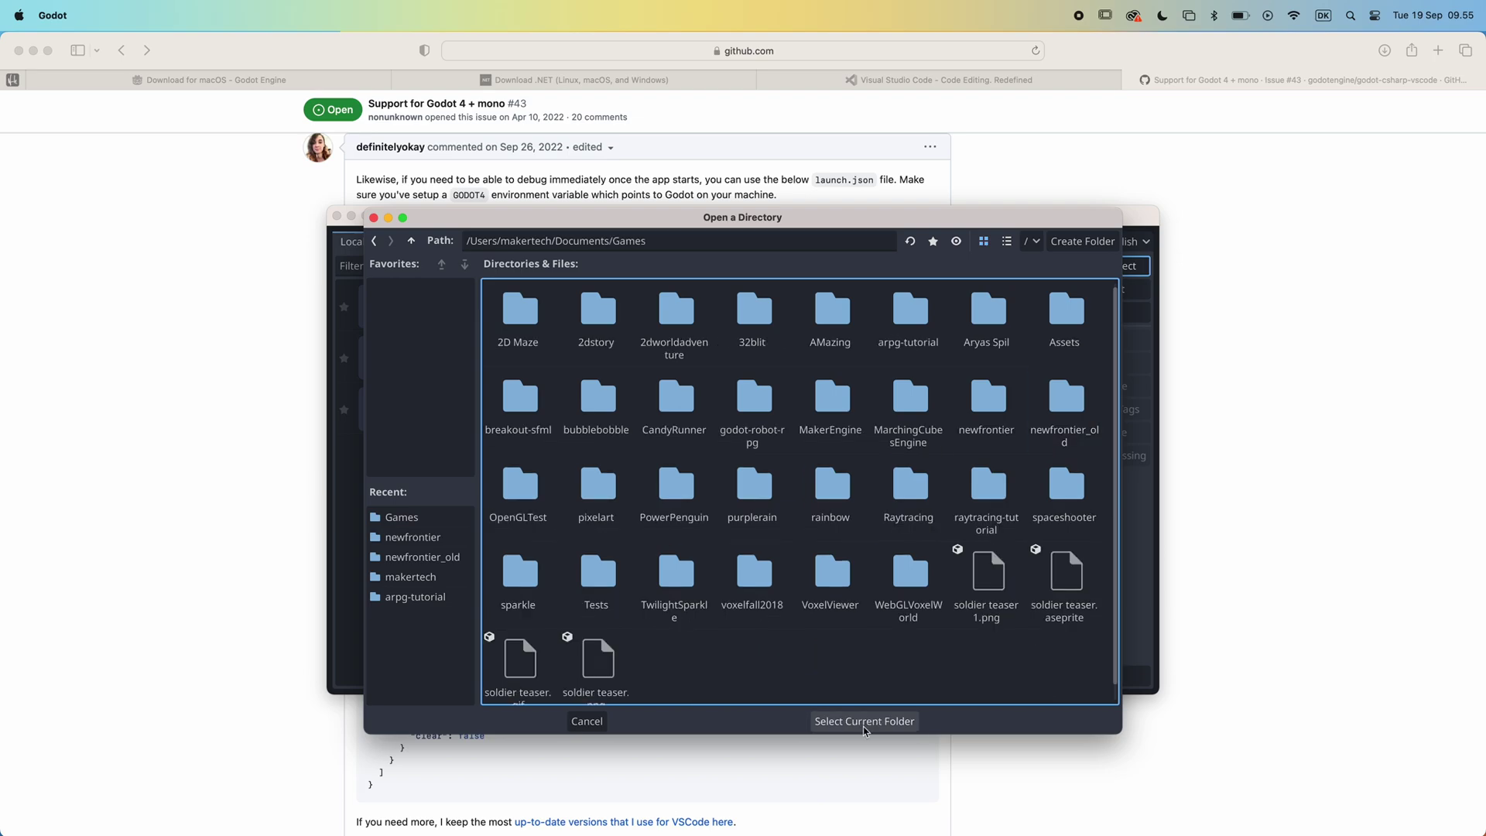
pyautogui.click(867, 720)
pyautogui.click(933, 372)
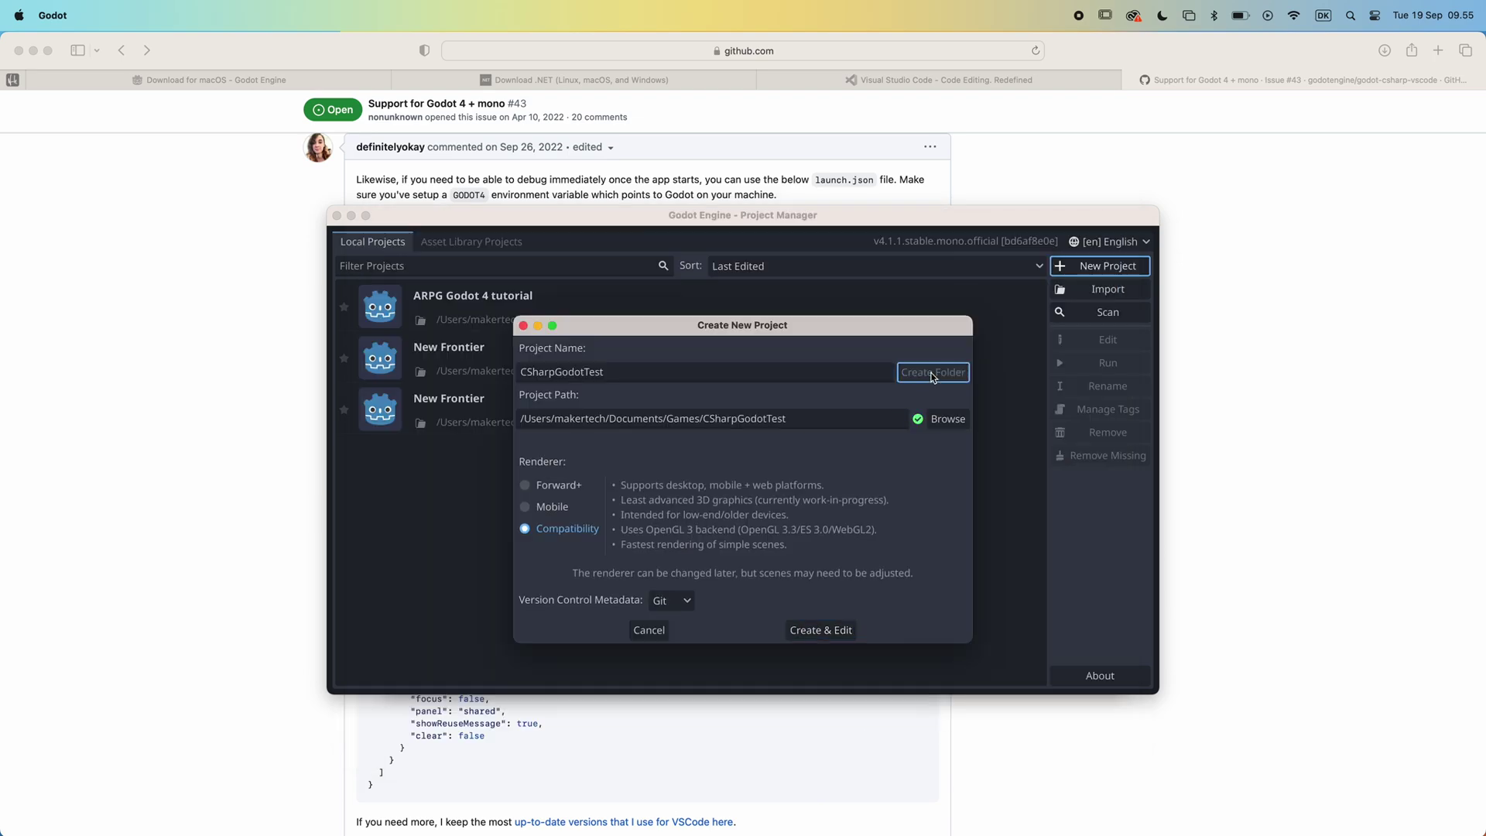
pyautogui.click(820, 629)
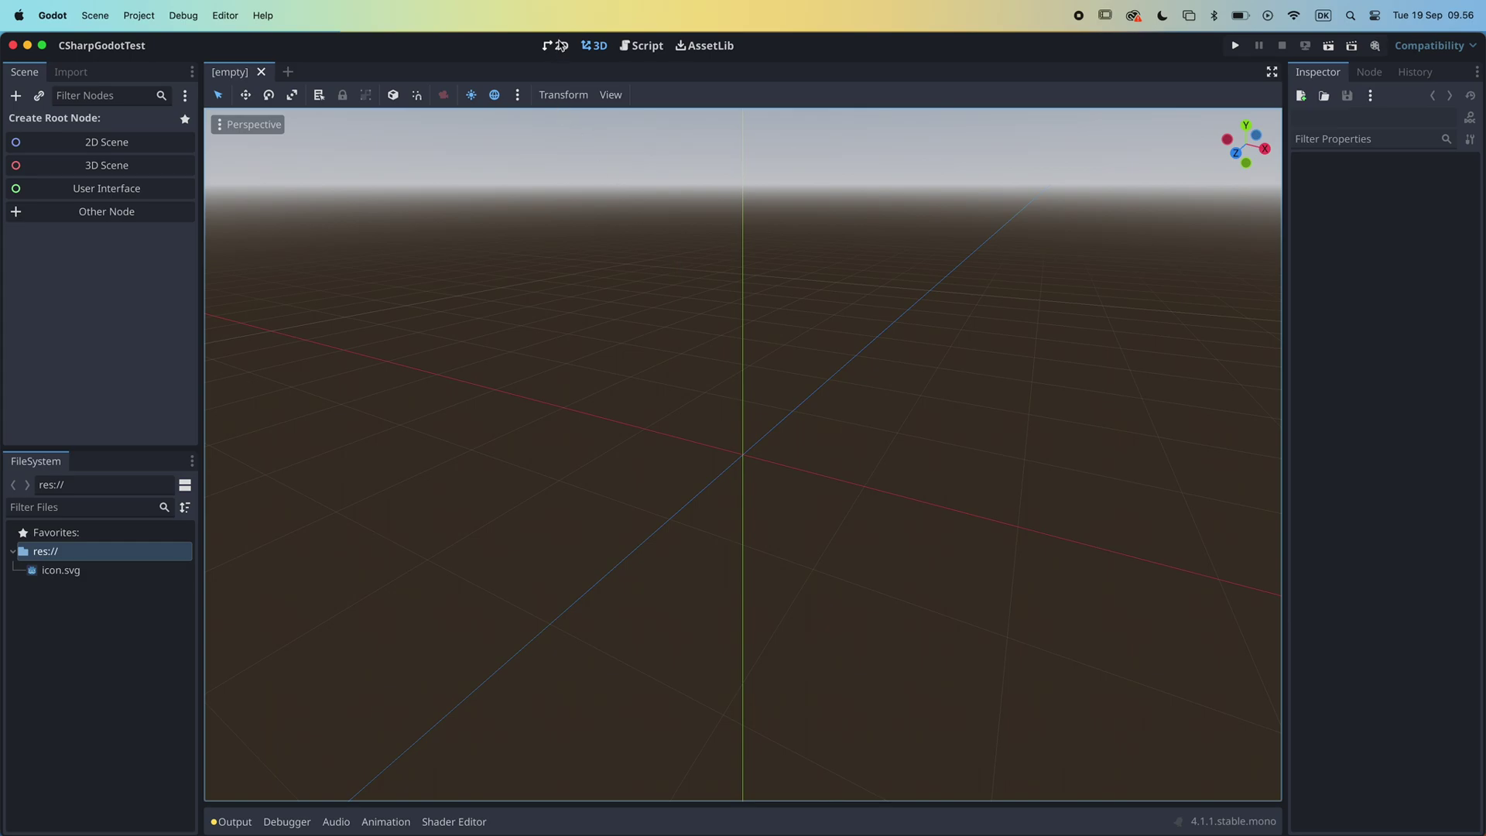
# In the 2D workspace, create a Node2D root scene and add a Label child node.
pyautogui.click(556, 46)
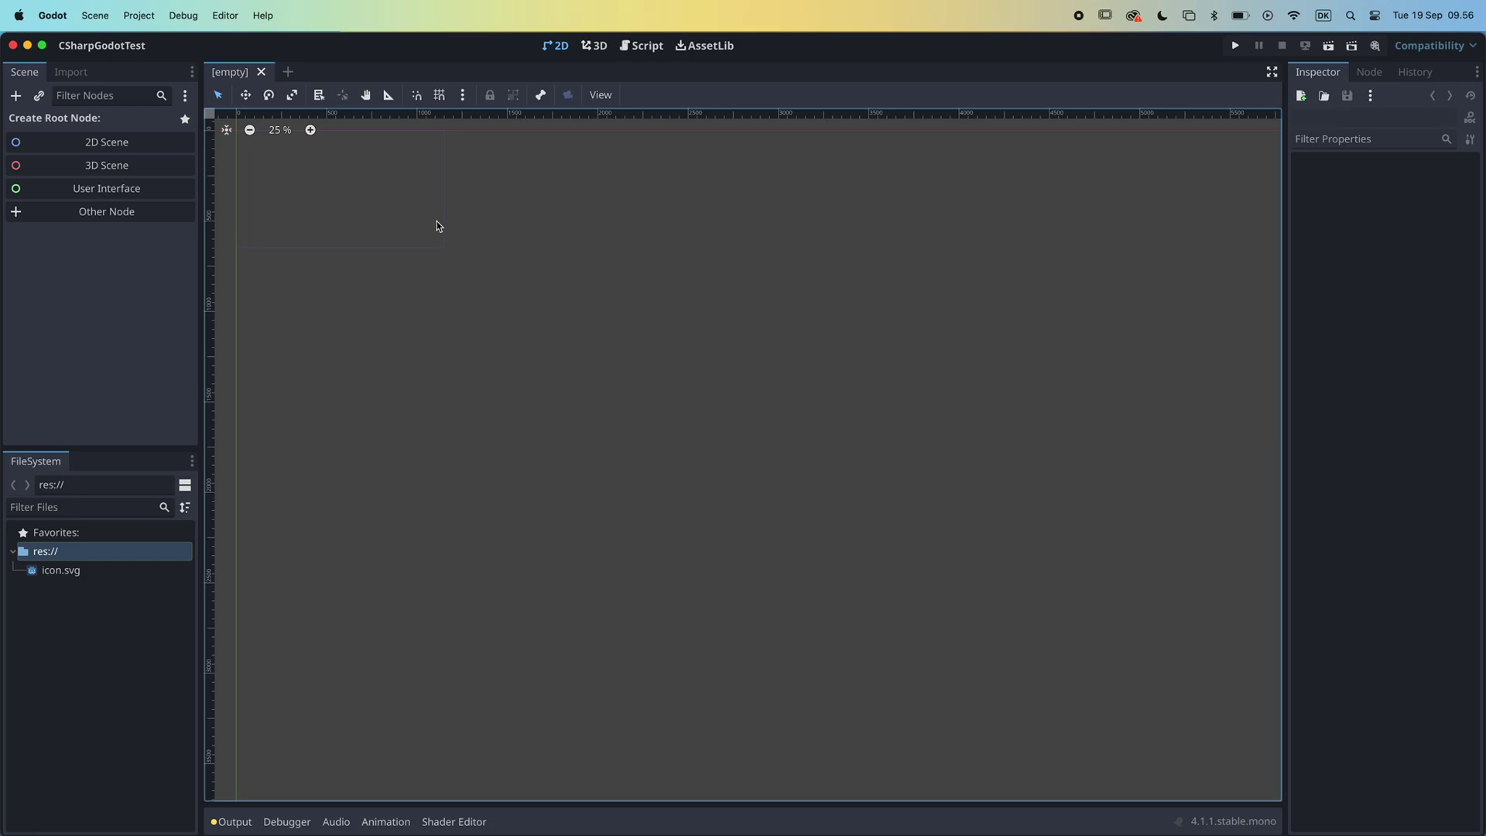
pyautogui.click(96, 146)
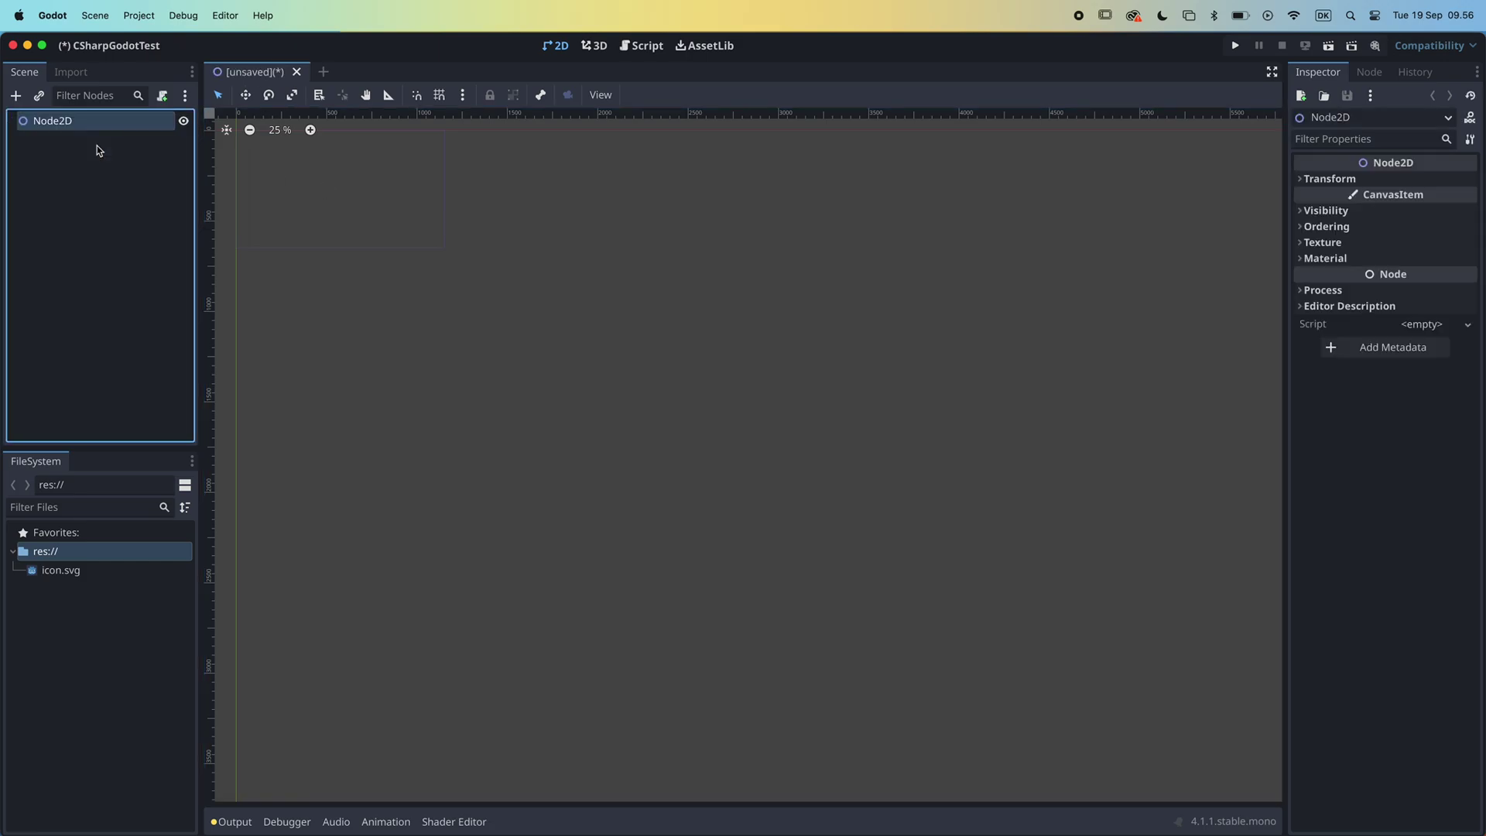
pyautogui.rightClick(98, 123)
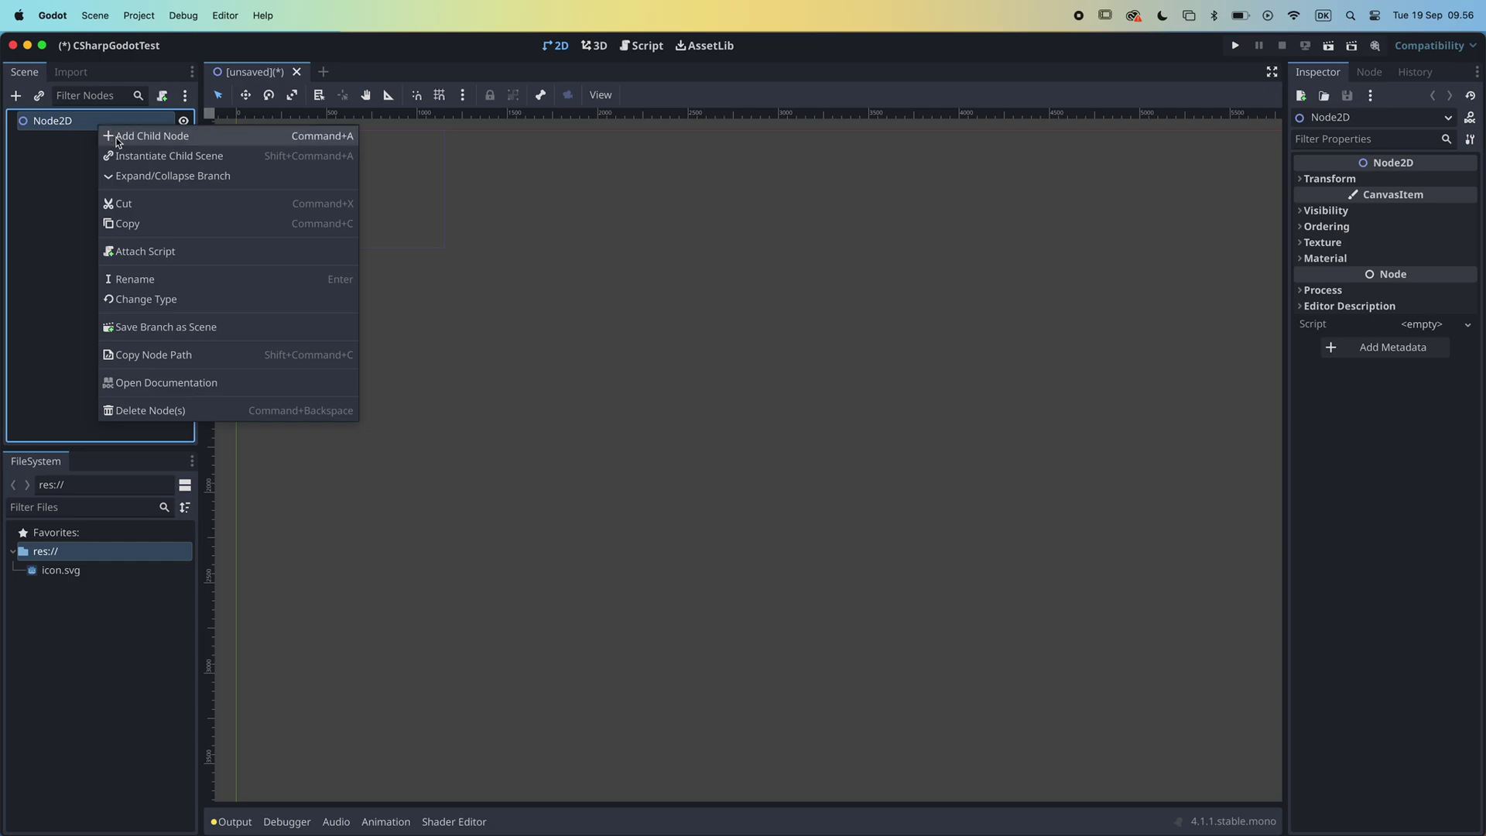
pyautogui.click(118, 137)
pyautogui.write('Label')
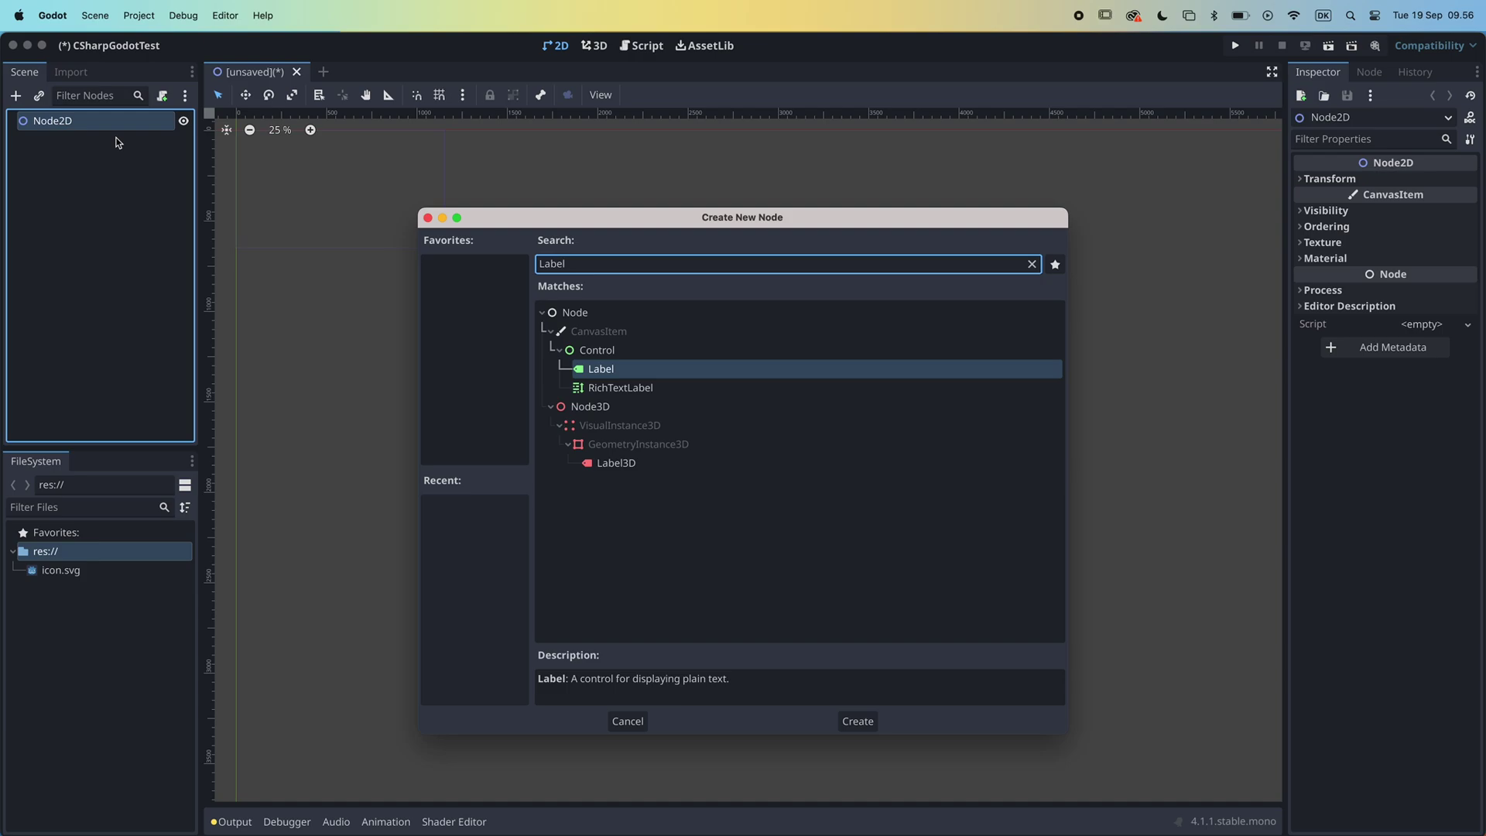
pyautogui.click(860, 722)
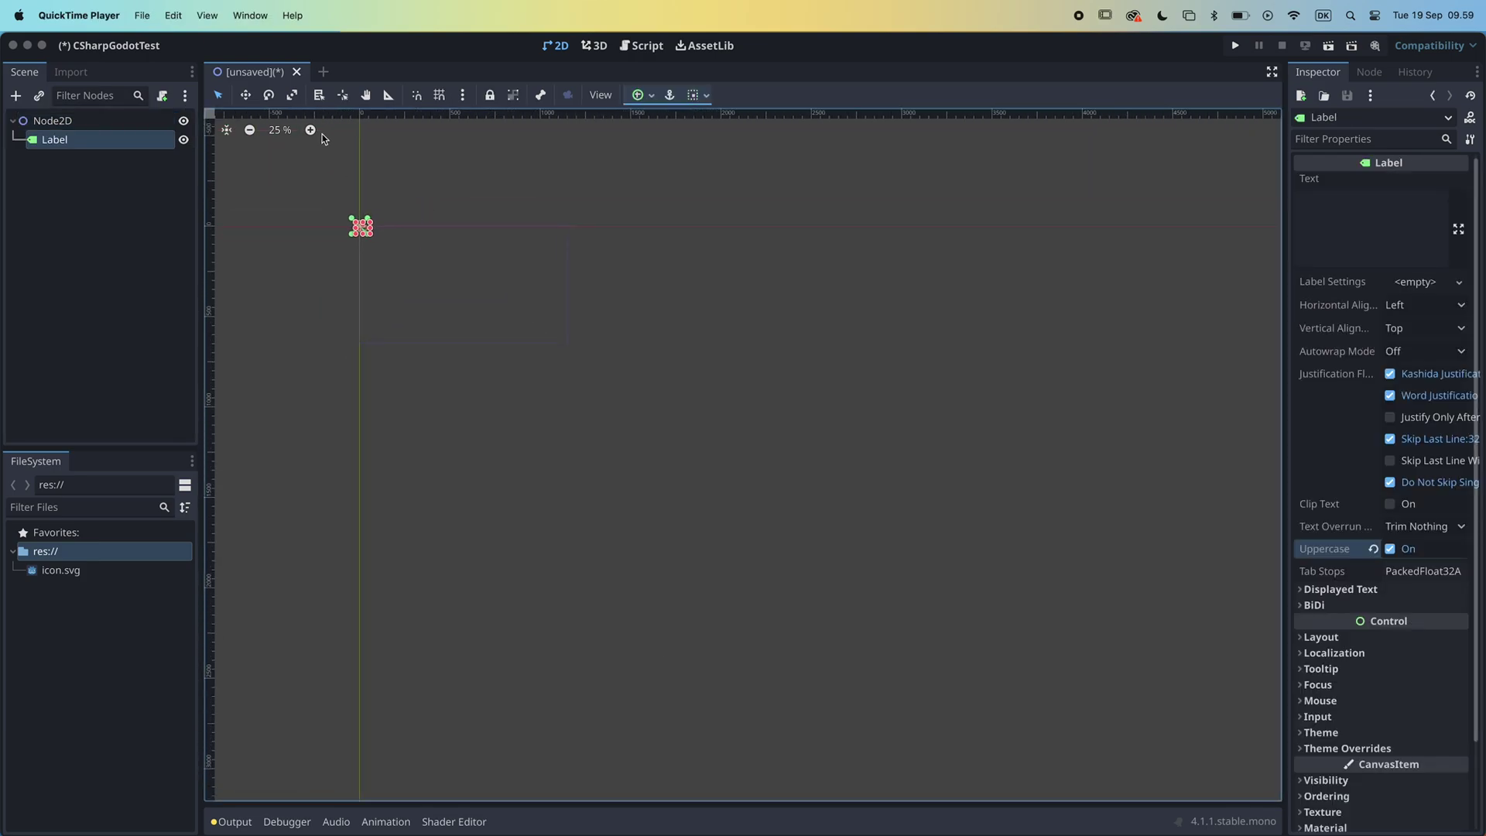
# Set the Label node's text to 'Test text'.
pyautogui.click(309, 130)
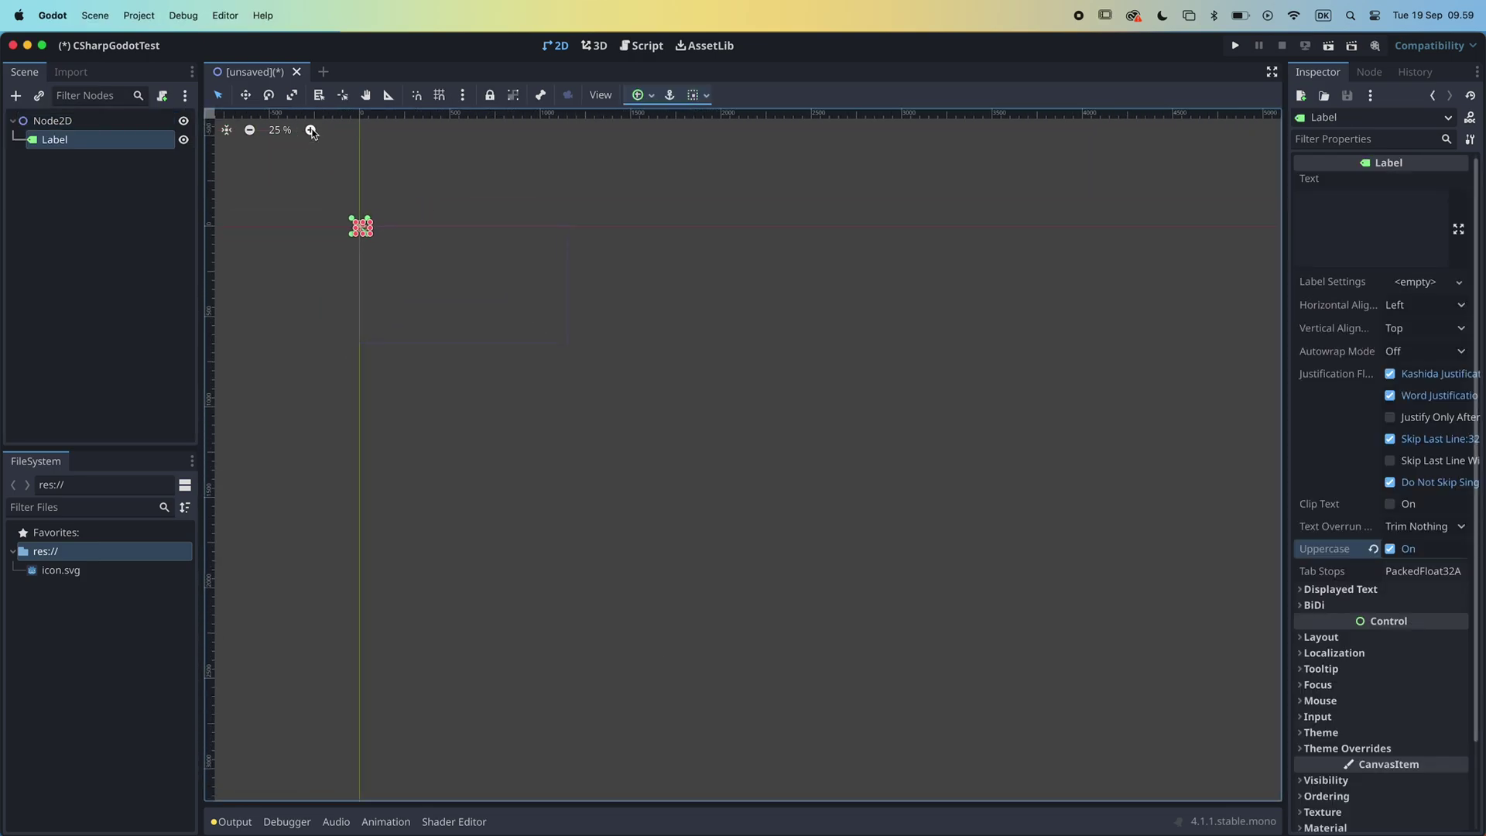
pyautogui.doubleClick(309, 130)
pyautogui.click(309, 130)
pyautogui.moveTo(306, 177); pyautogui.dragTo(545, 388)
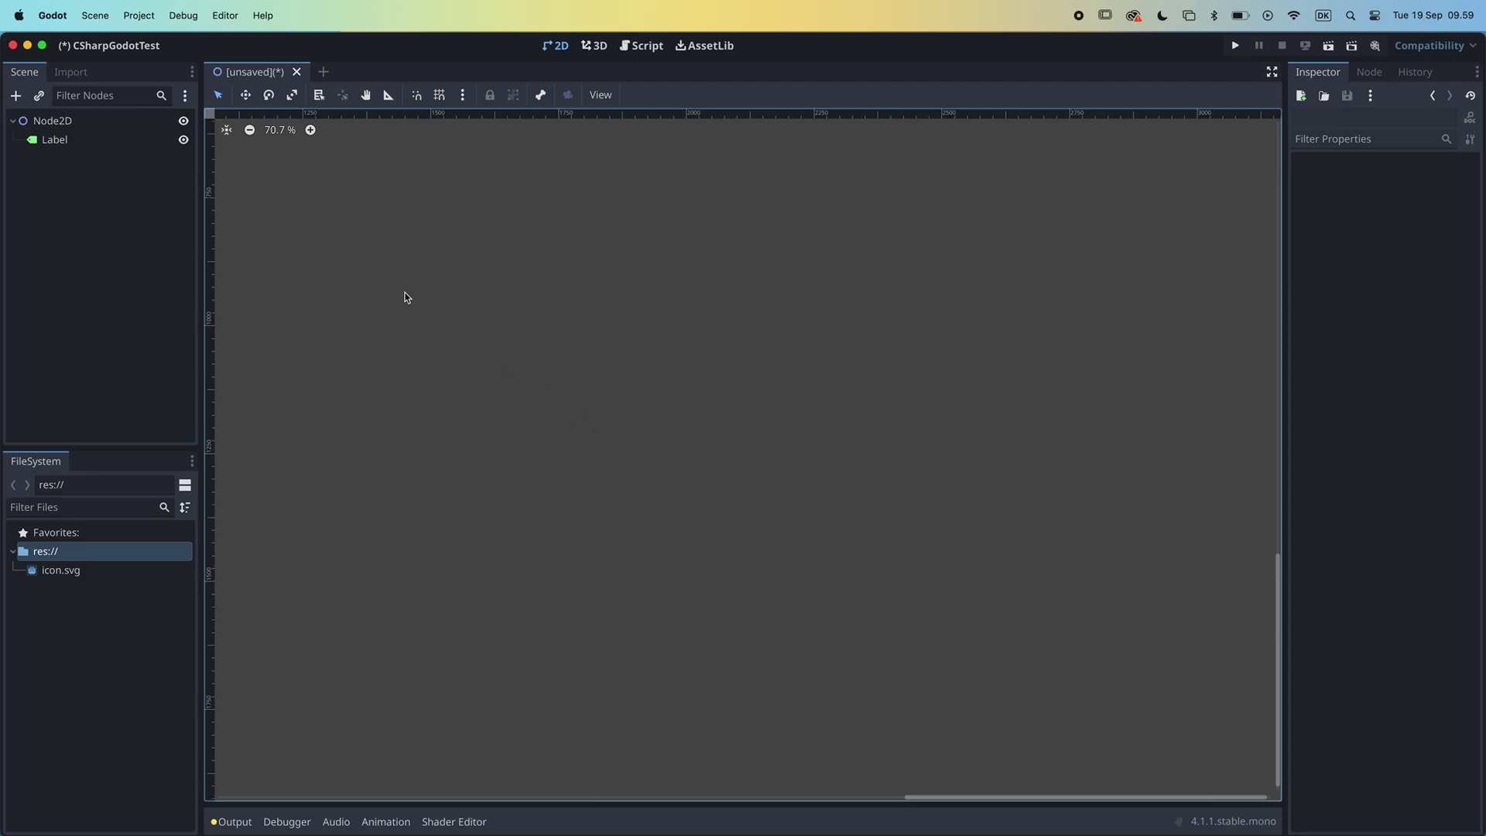
pyautogui.scroll(10, 405, 296)
pyautogui.hscroll(-15, 405, 296)
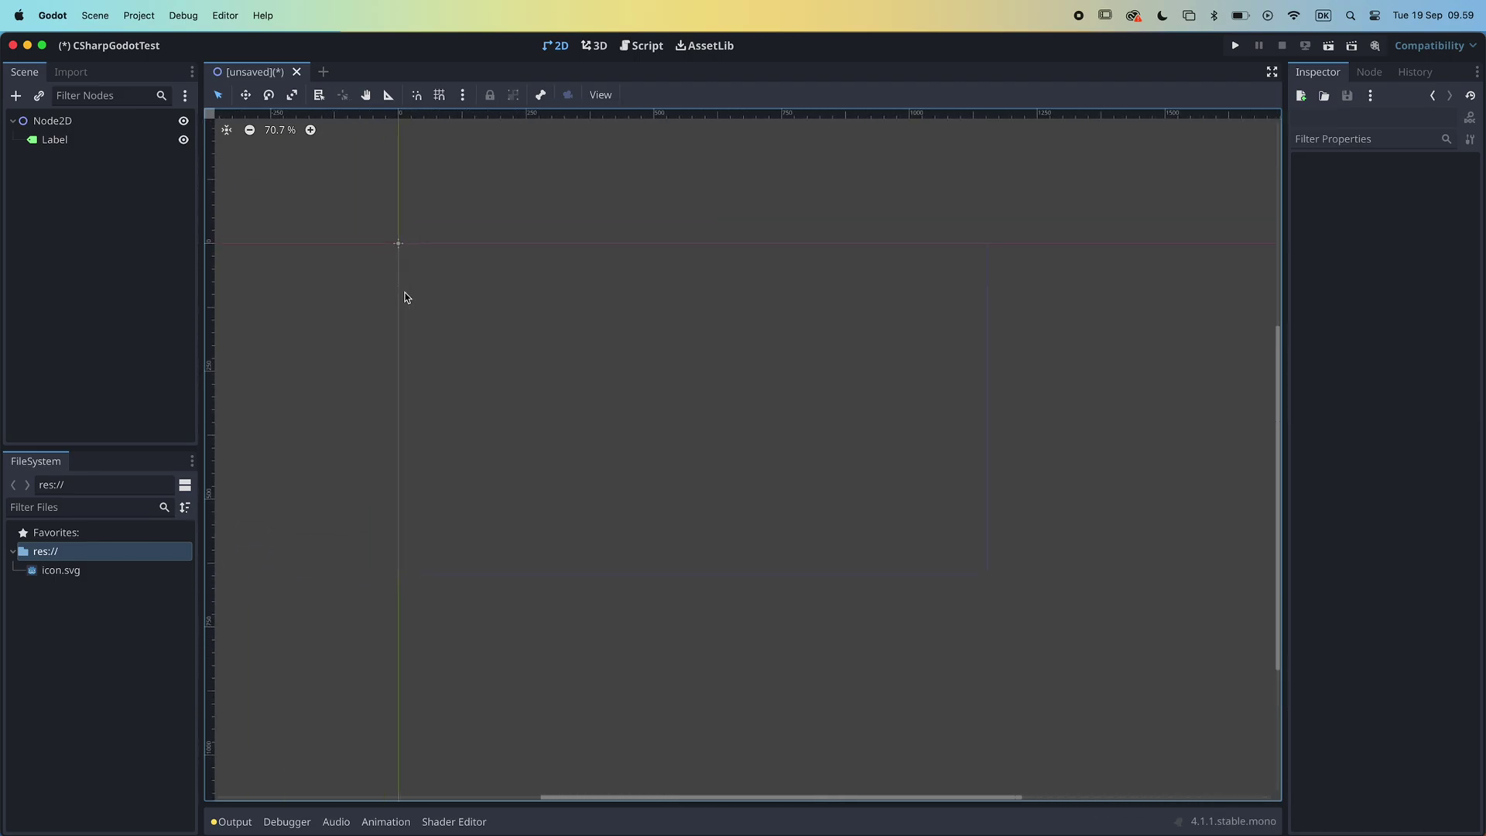
pyautogui.click(59, 144)
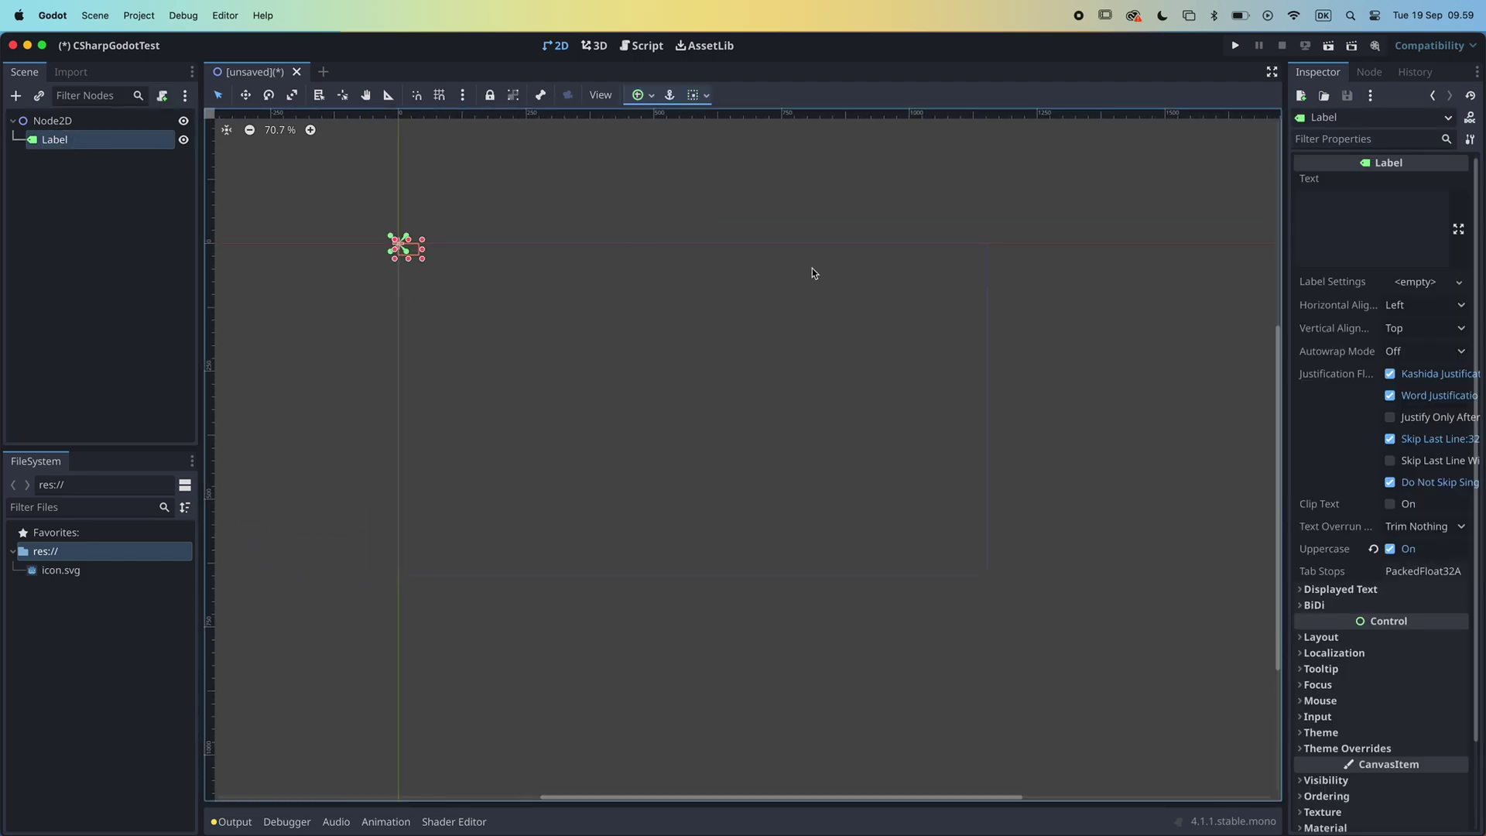
pyautogui.click(1315, 206)
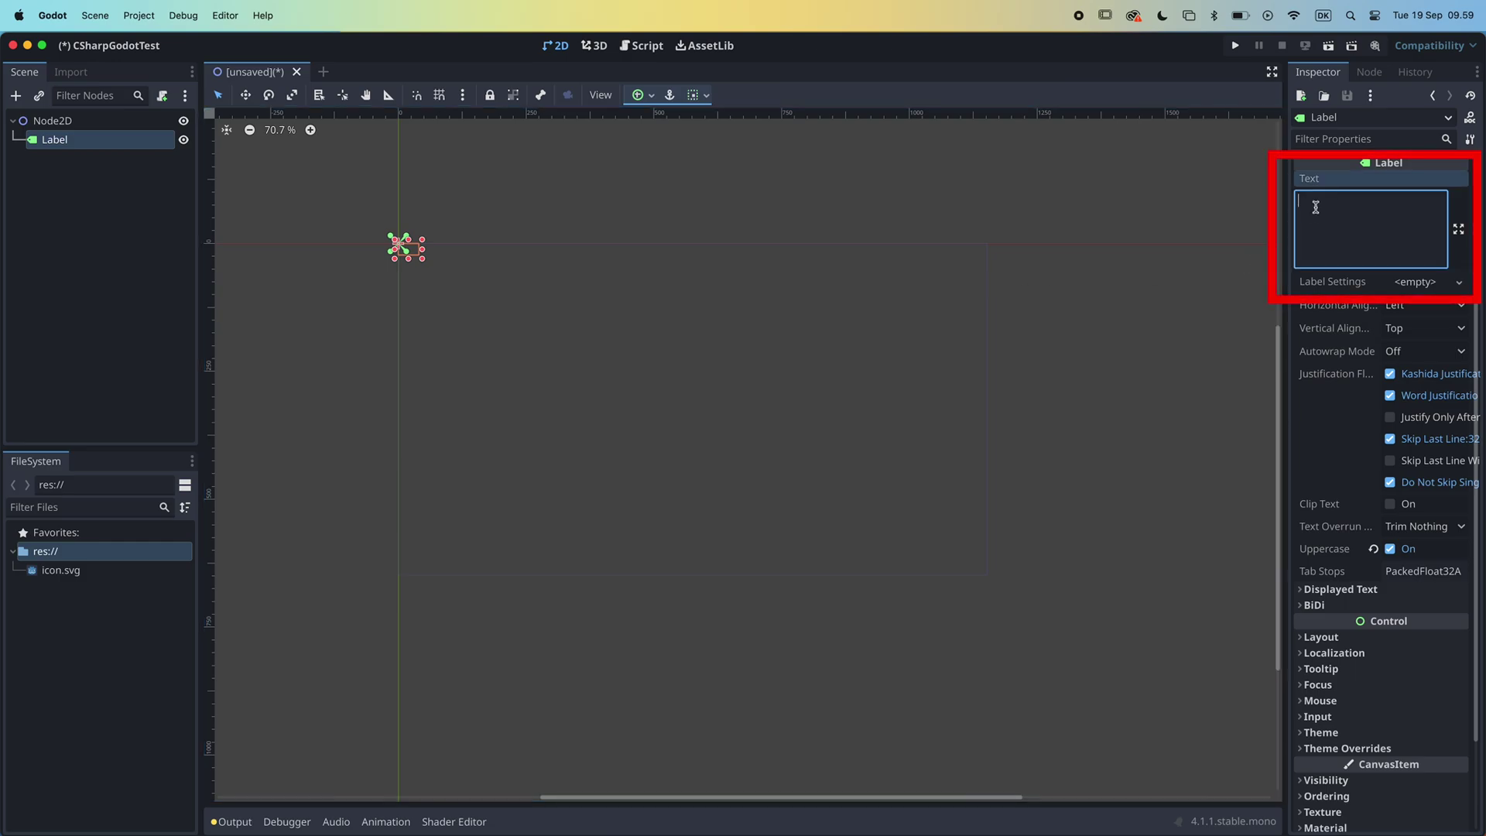
pyautogui.write('Test text')
pyautogui.click(1055, 415)
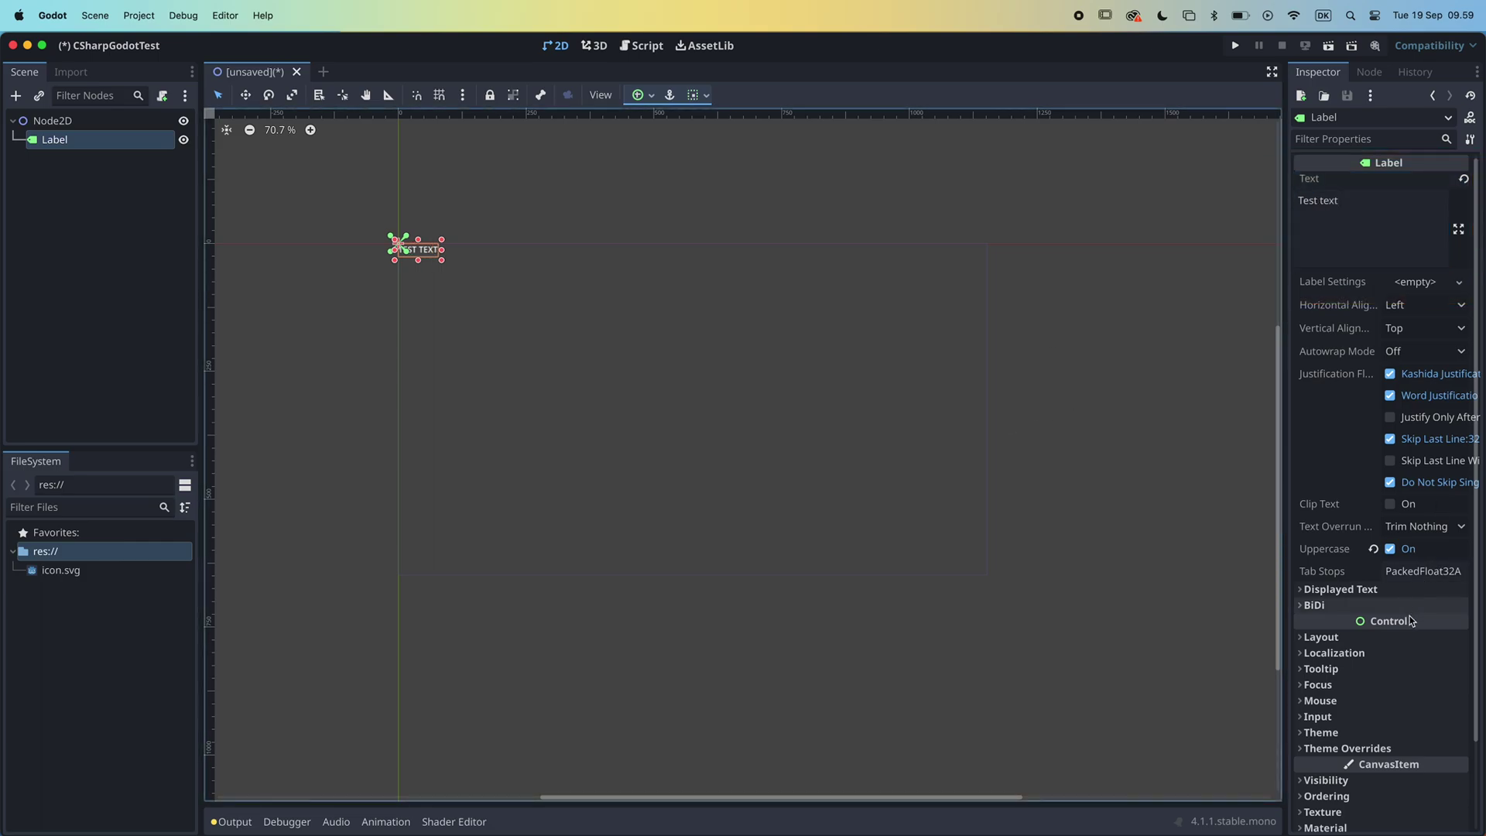
# Override the Label's theme font size to 64 px.
pyautogui.scroll(-3, 1374, 667)
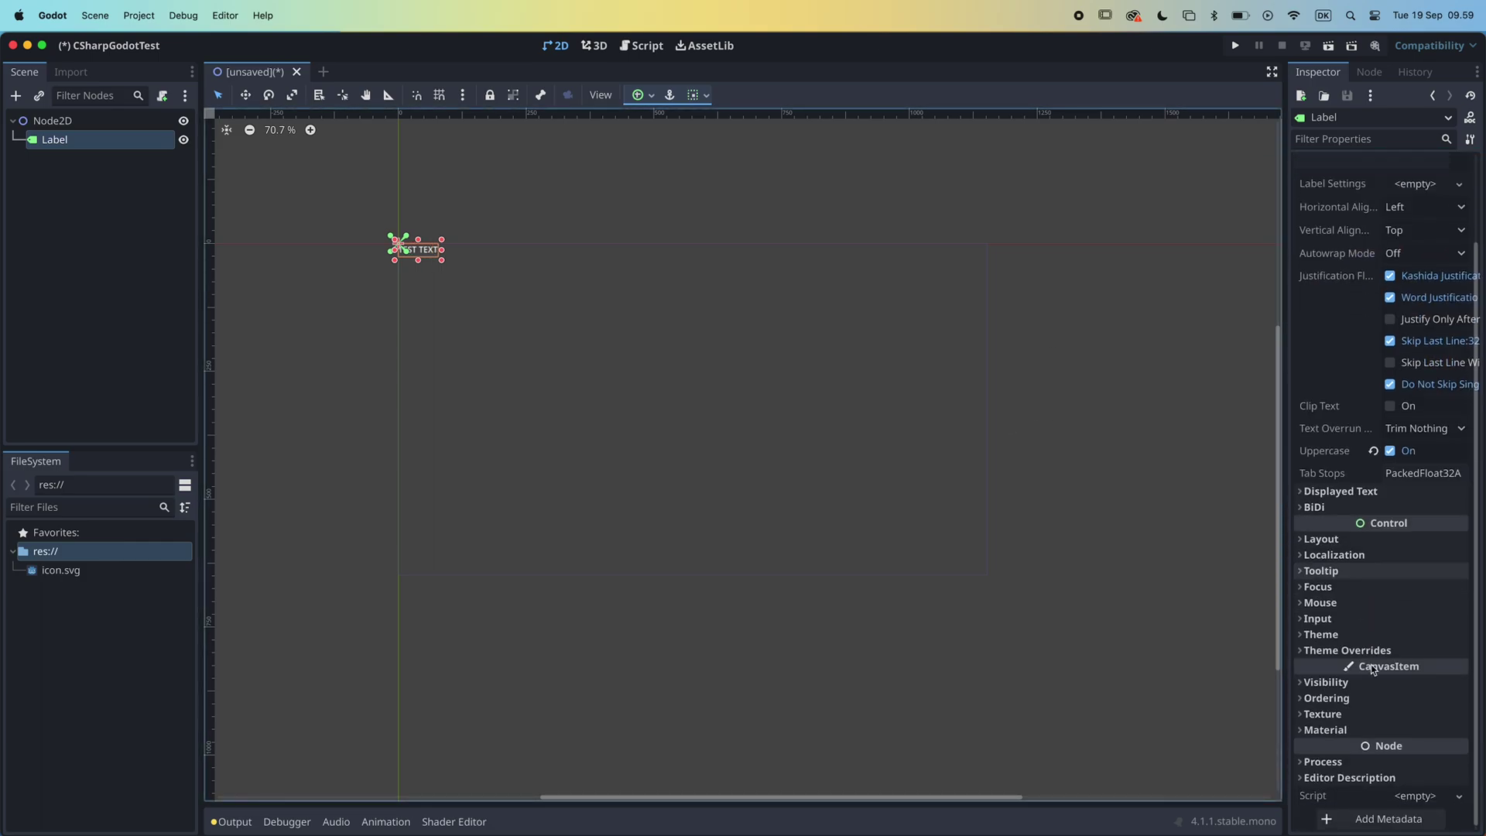
pyautogui.click(1301, 651)
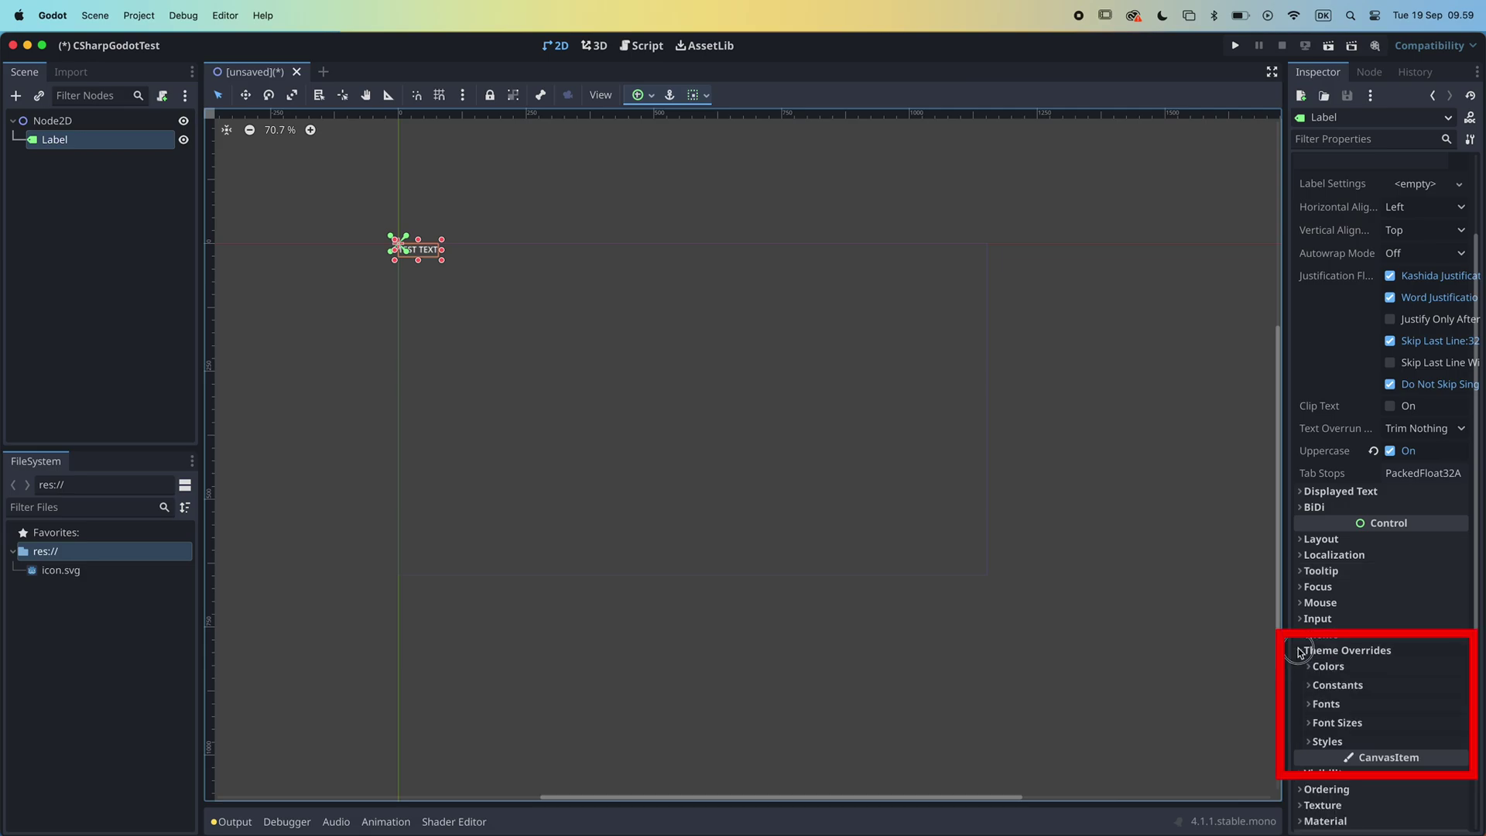
pyautogui.click(1310, 723)
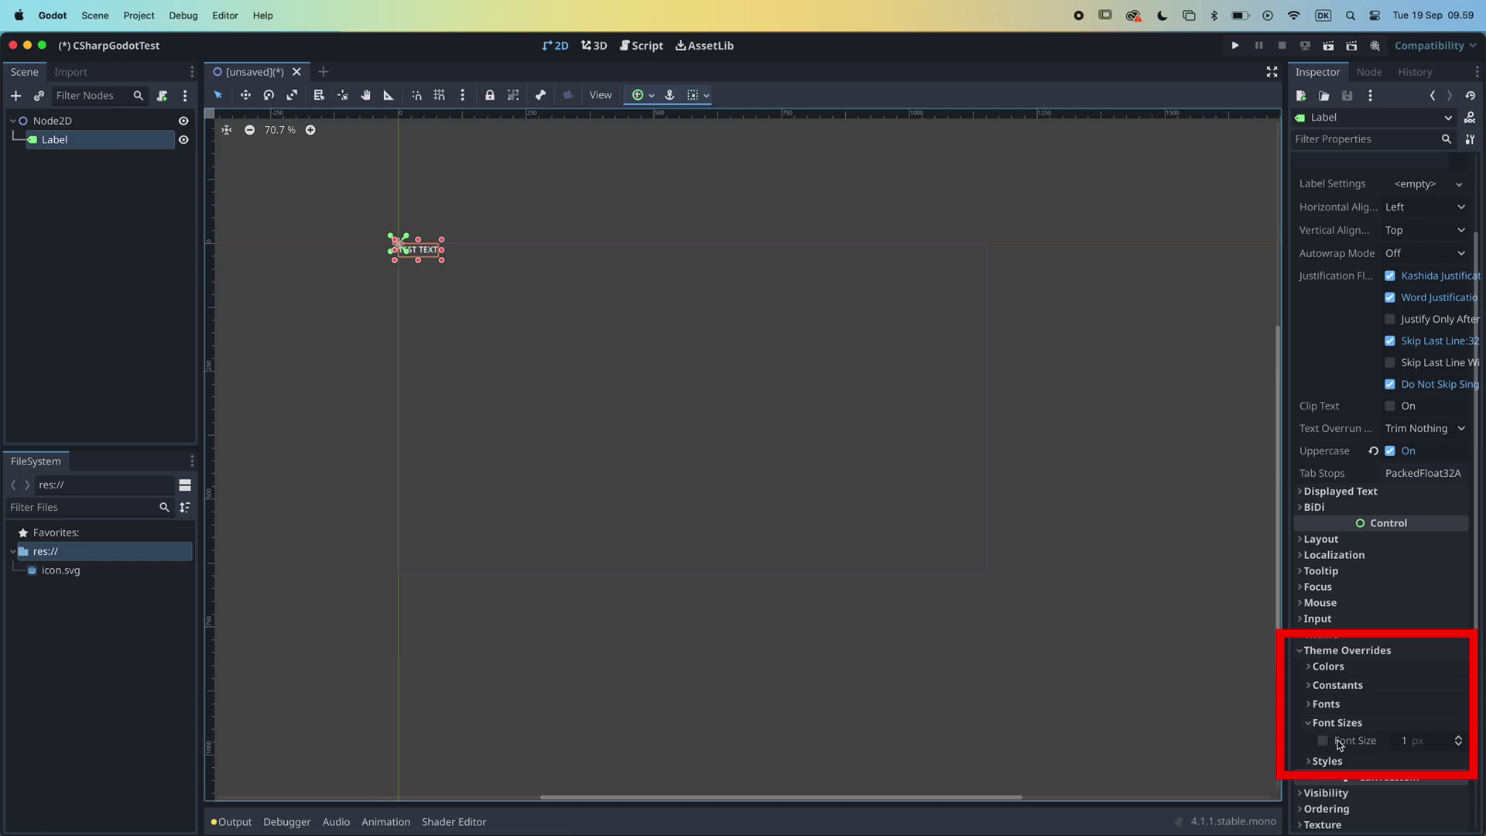
pyautogui.click(1411, 740)
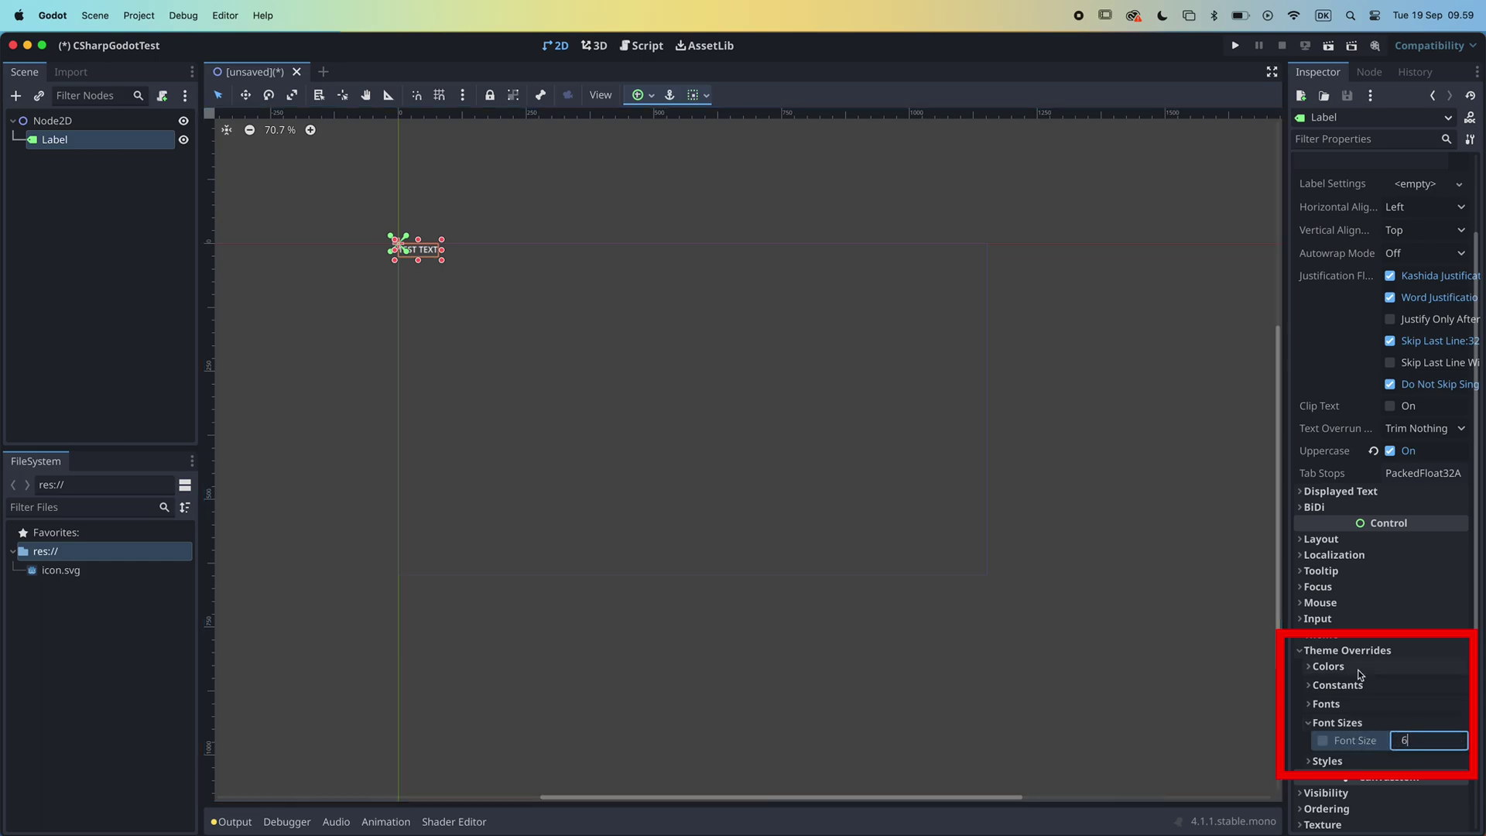
pyautogui.press('Return')
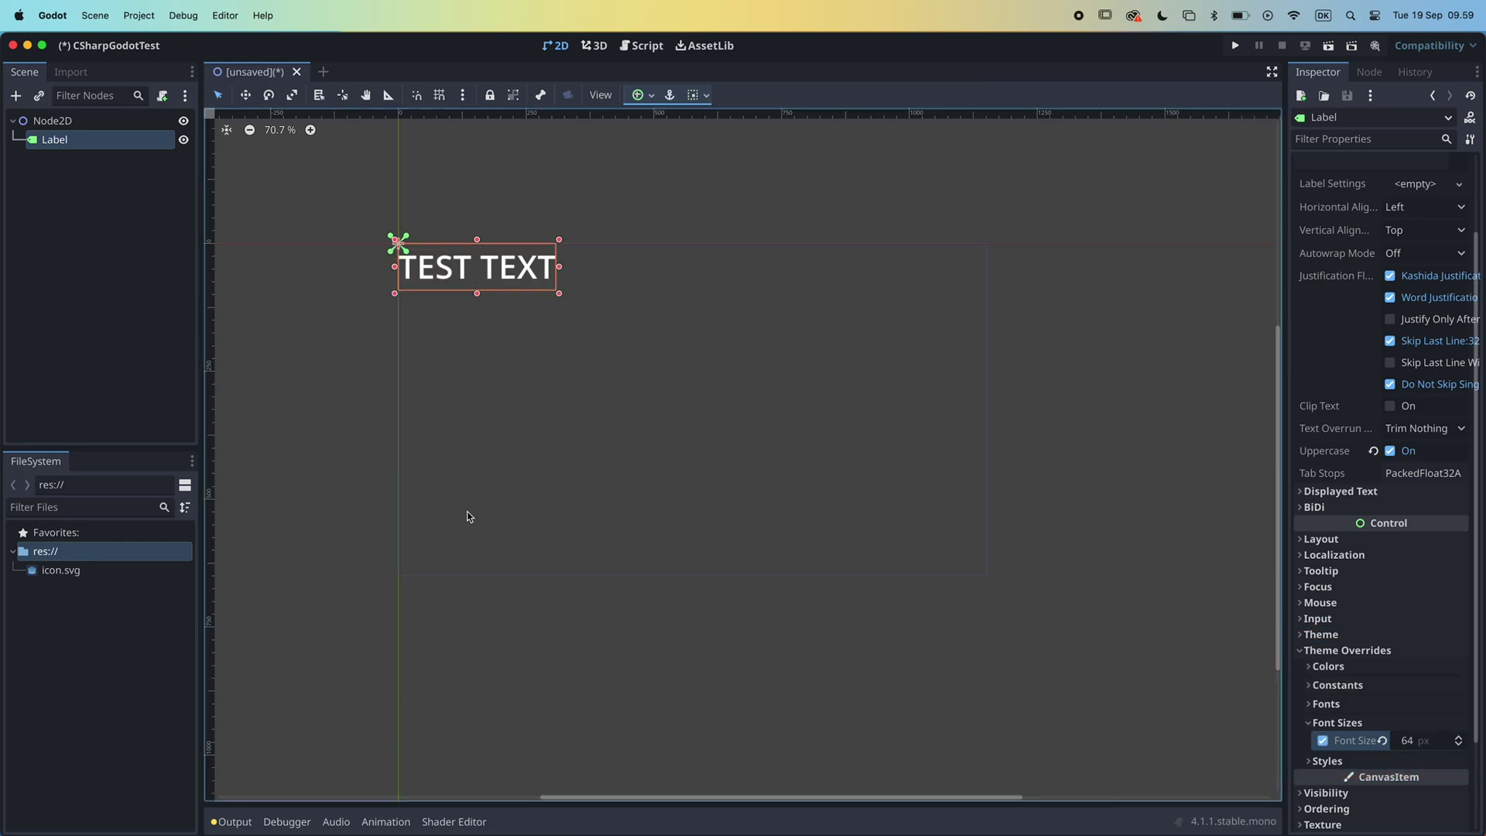
# Center the TEST TEXT label, save as testScene.tscn, and run it as the main scene.
pyautogui.click(480, 418)
pyautogui.moveTo(464, 280); pyautogui.dragTo(727, 411)
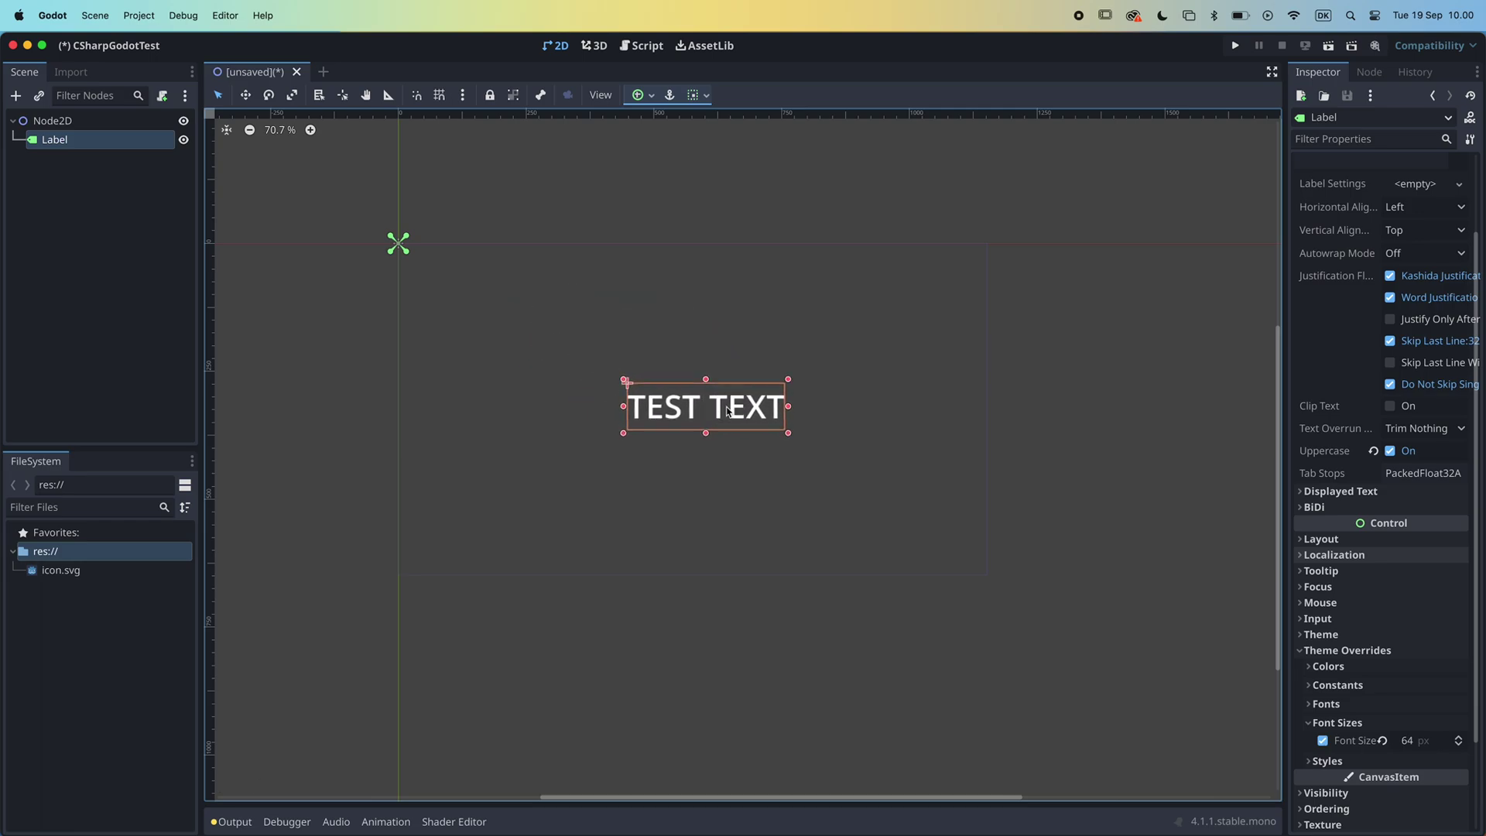
pyautogui.press('super+s')
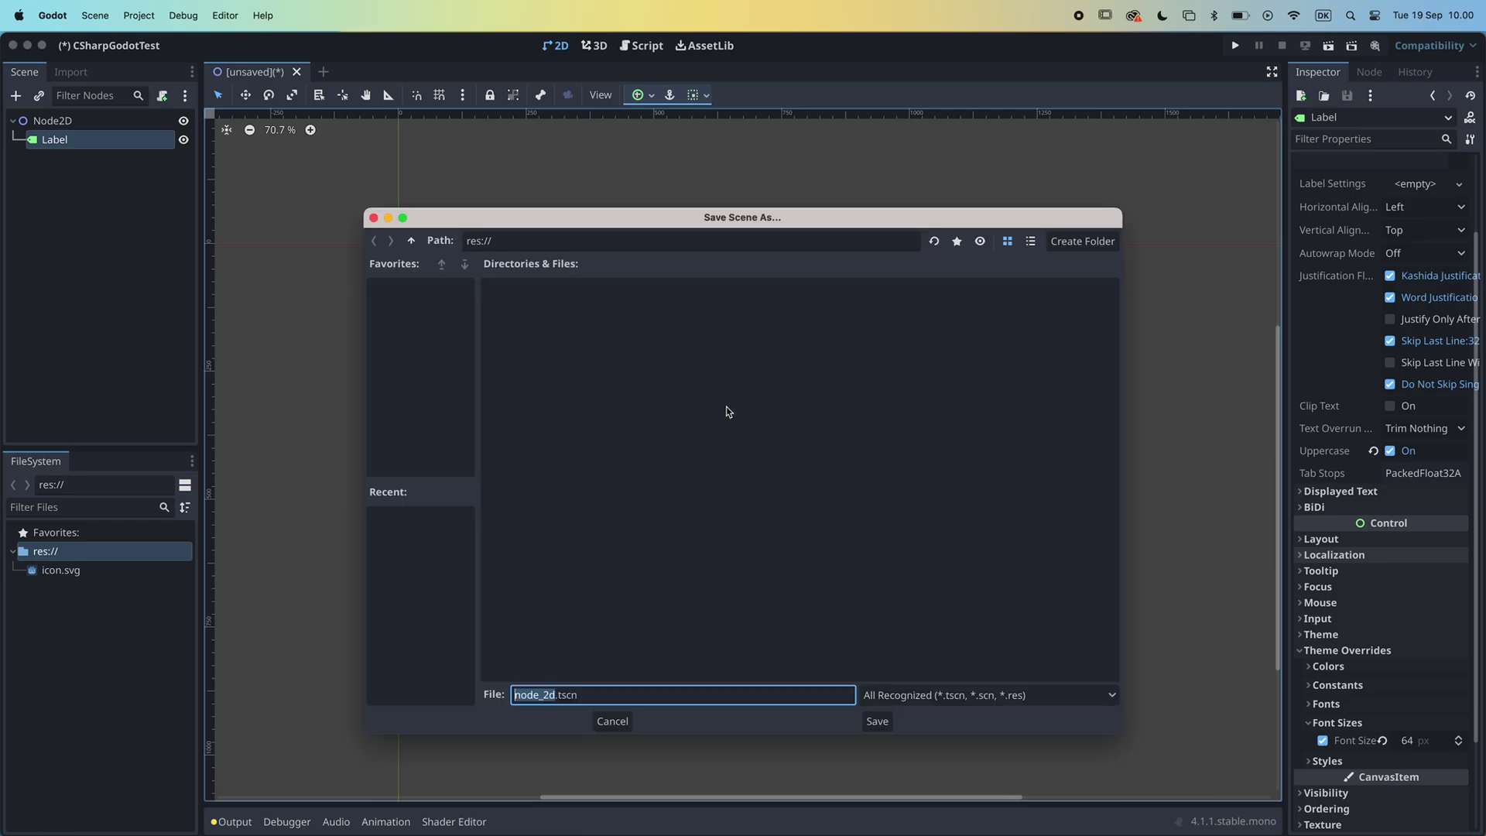
pyautogui.write('testScene')
pyautogui.press('Return')
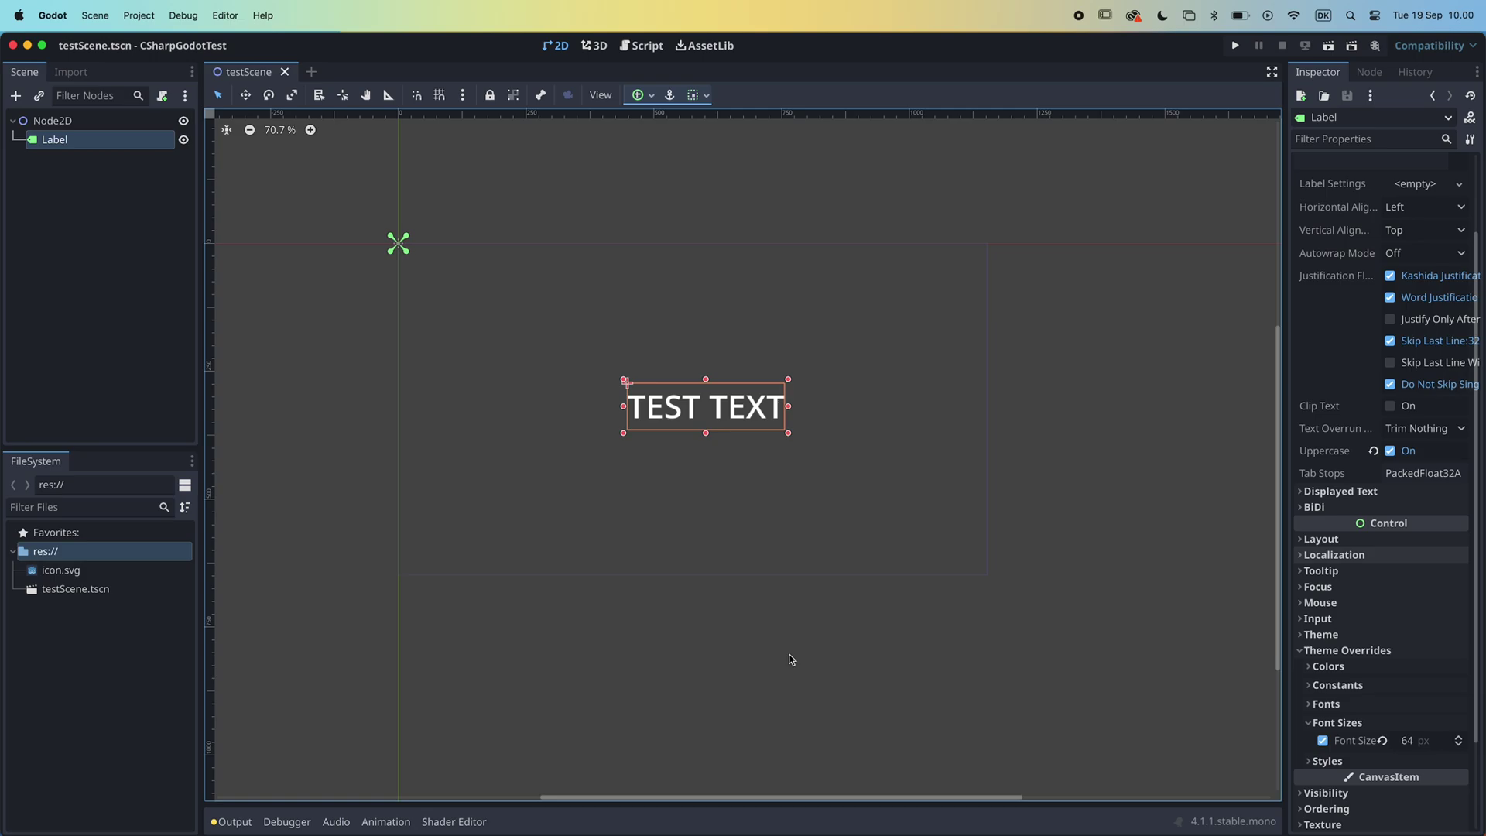
pyautogui.click(1235, 45)
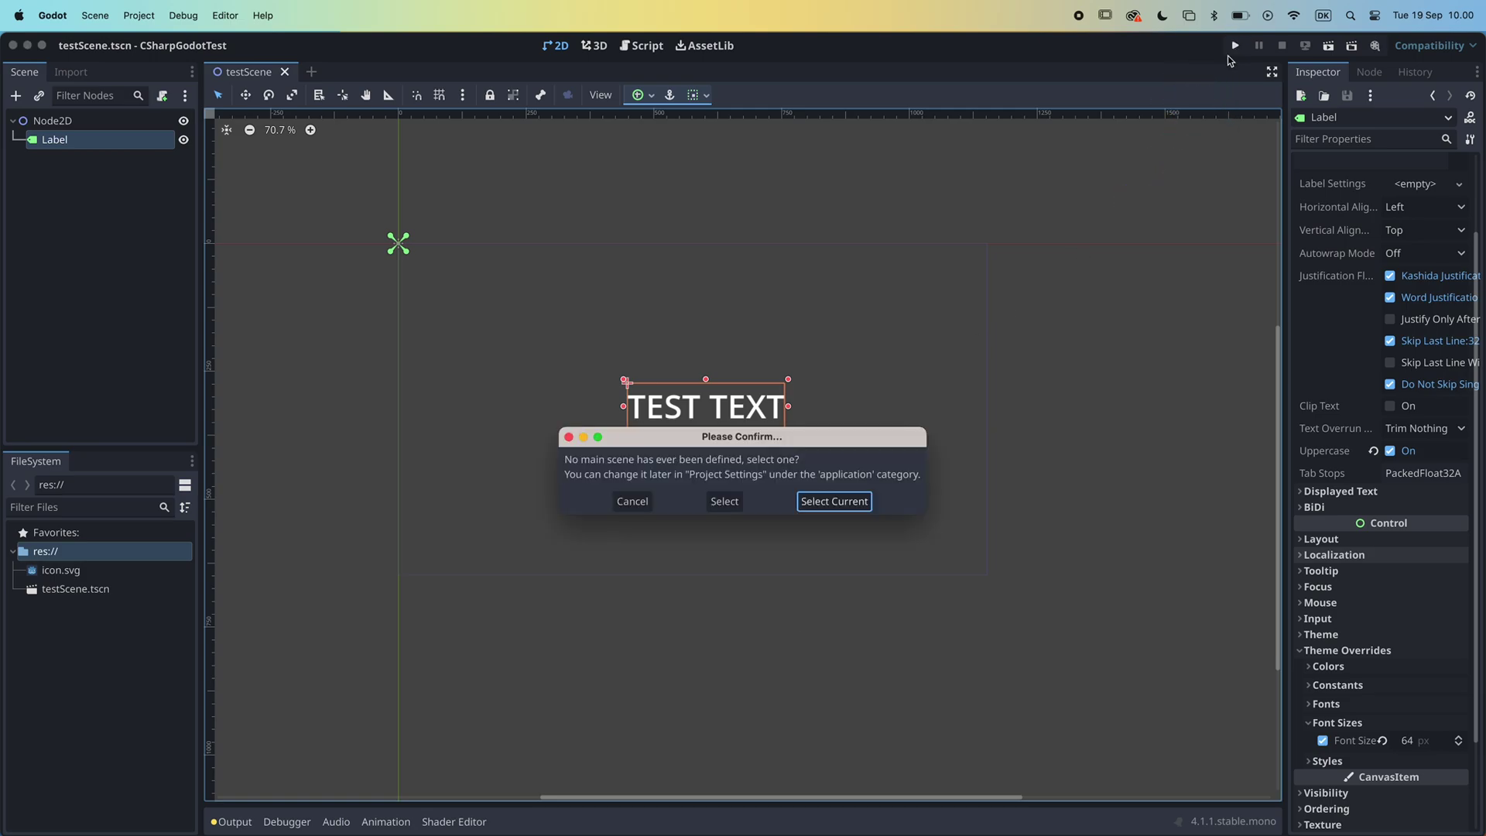
pyautogui.click(850, 504)
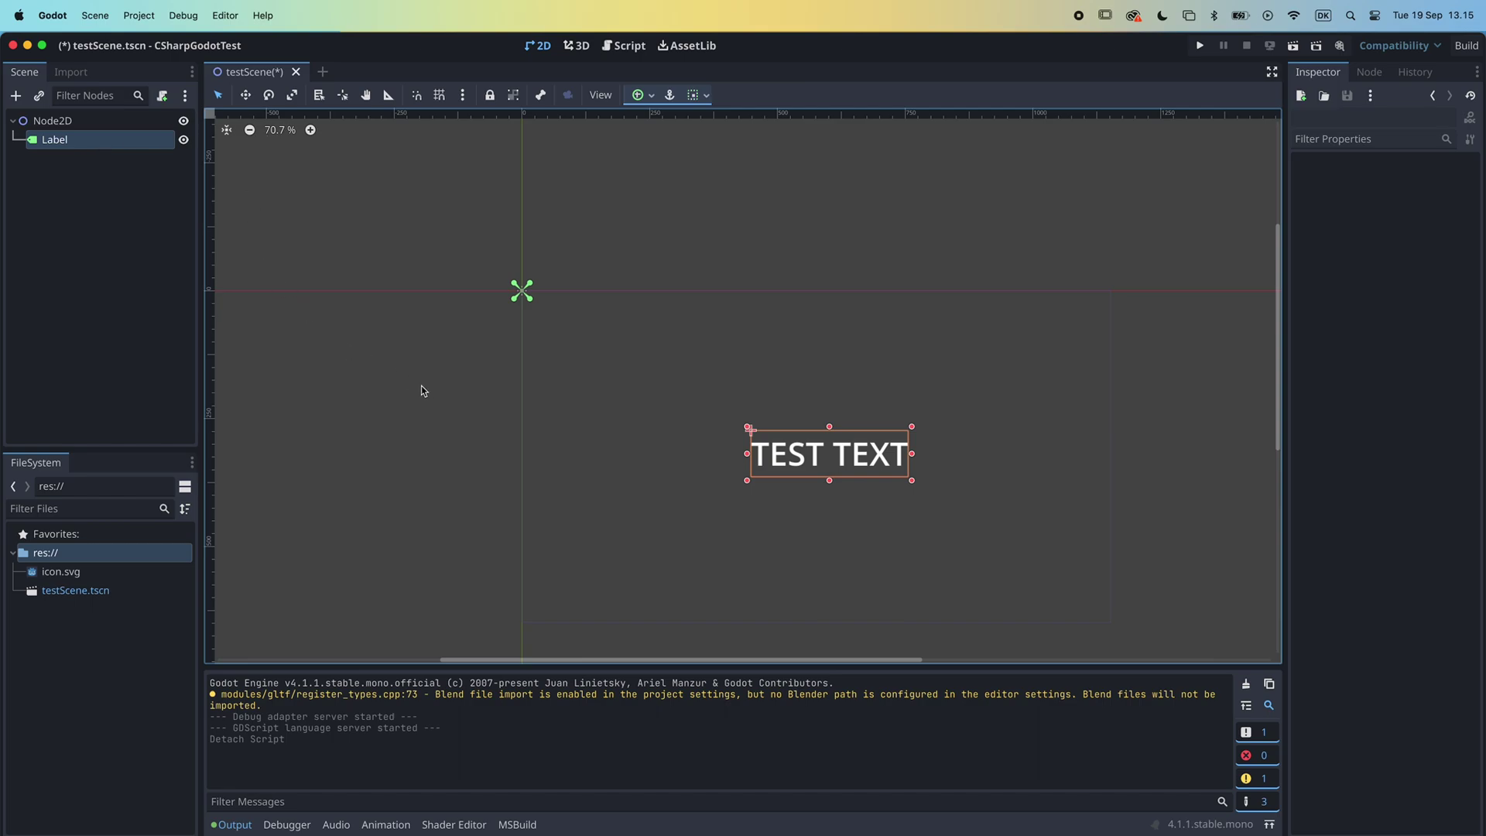
pyautogui.click(224, 16)
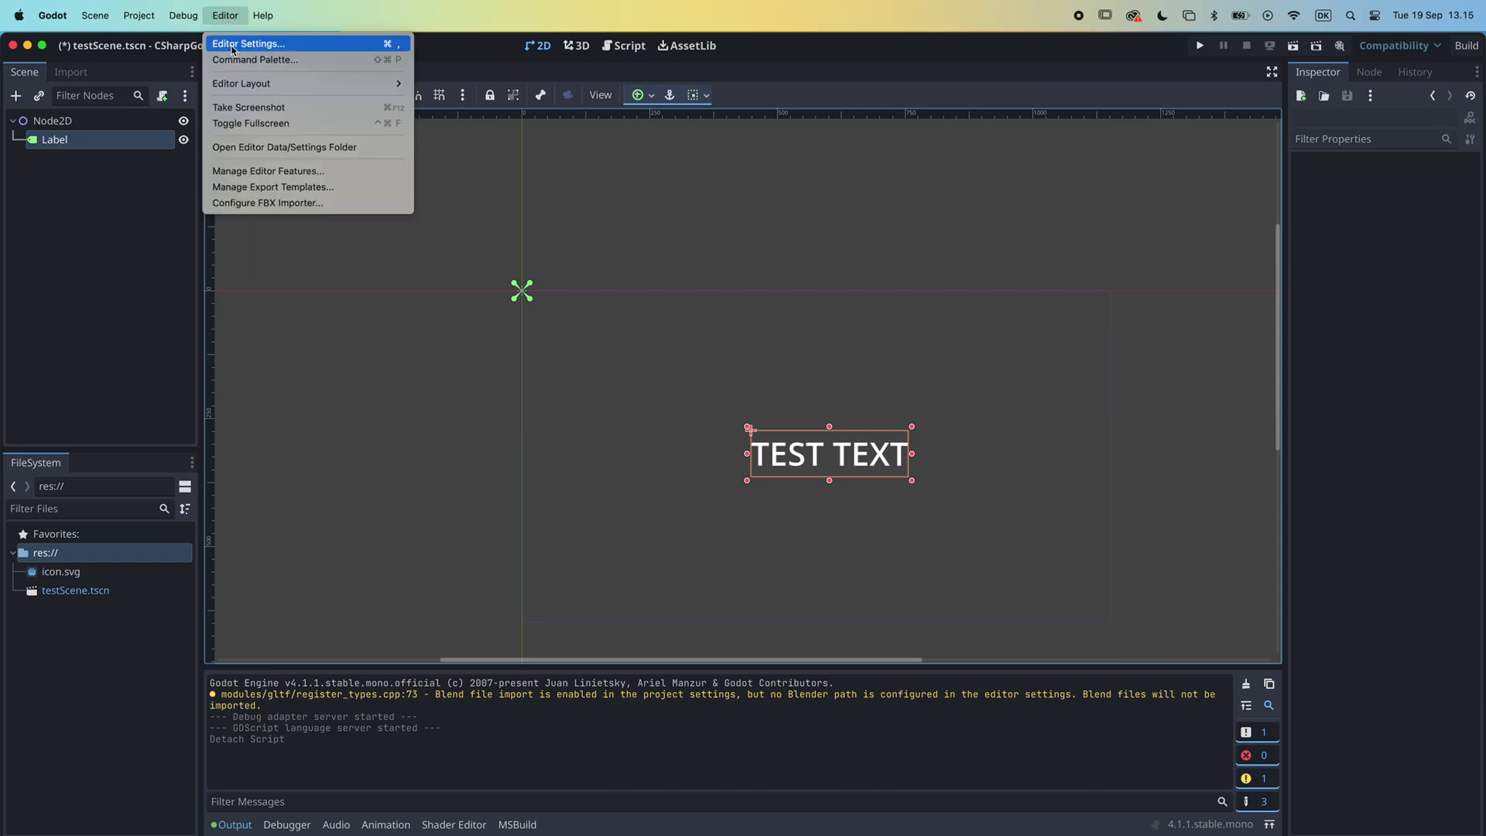
pyautogui.click(232, 45)
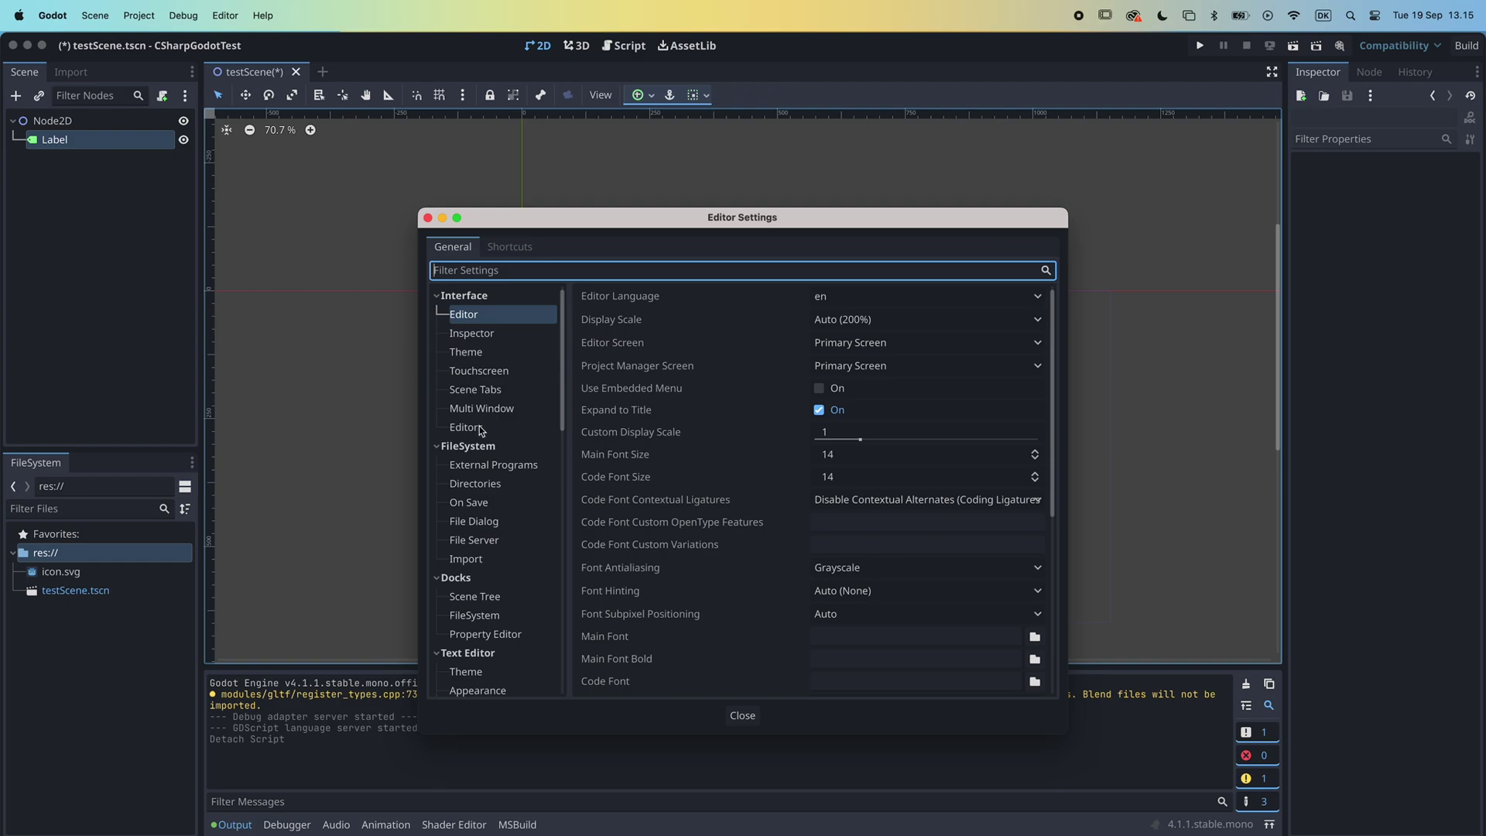
pyautogui.scroll(-3, 487, 445)
pyautogui.scroll(-10, 488, 448)
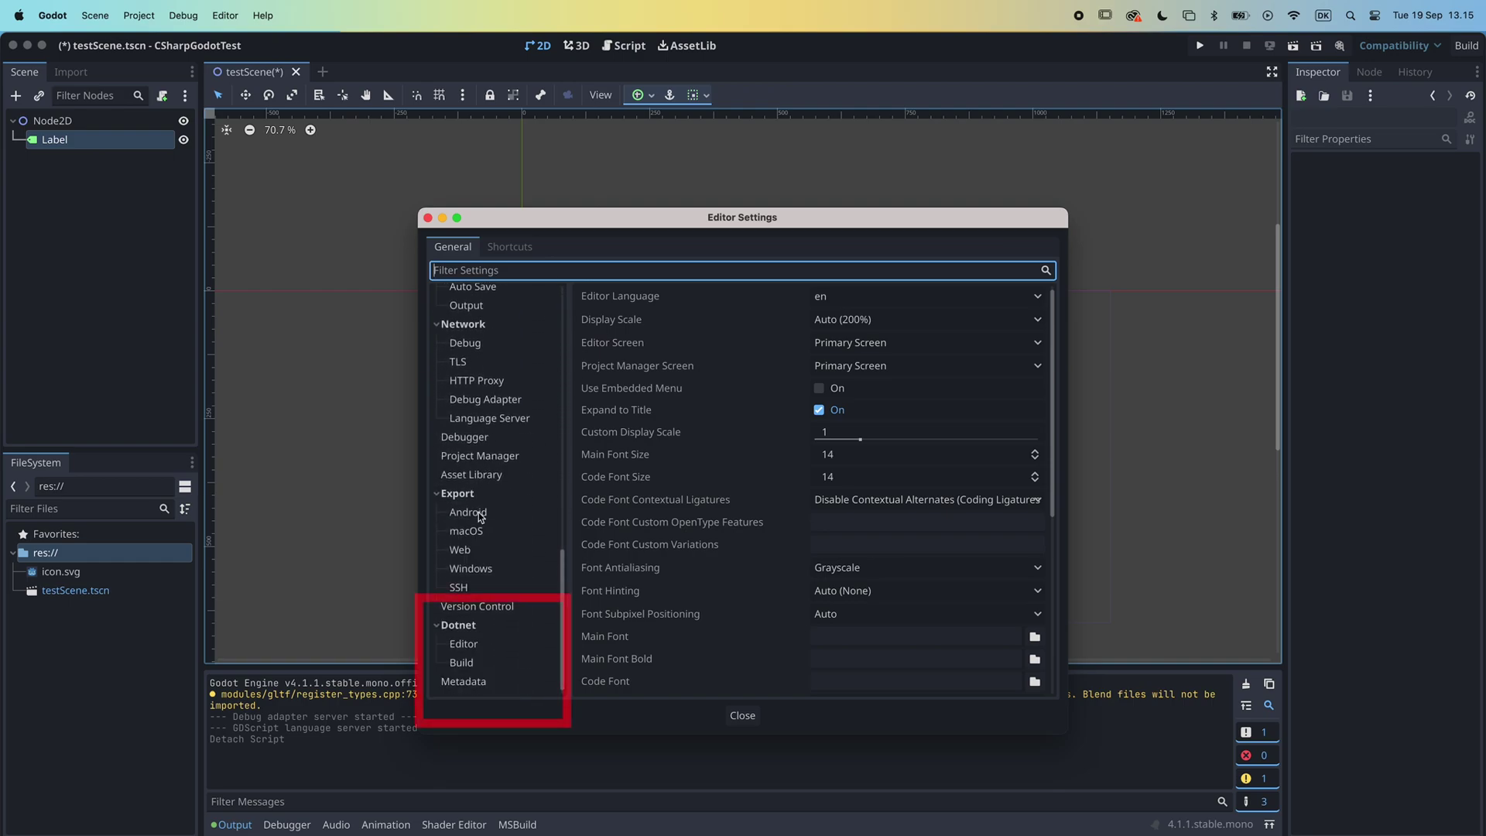
pyautogui.click(468, 647)
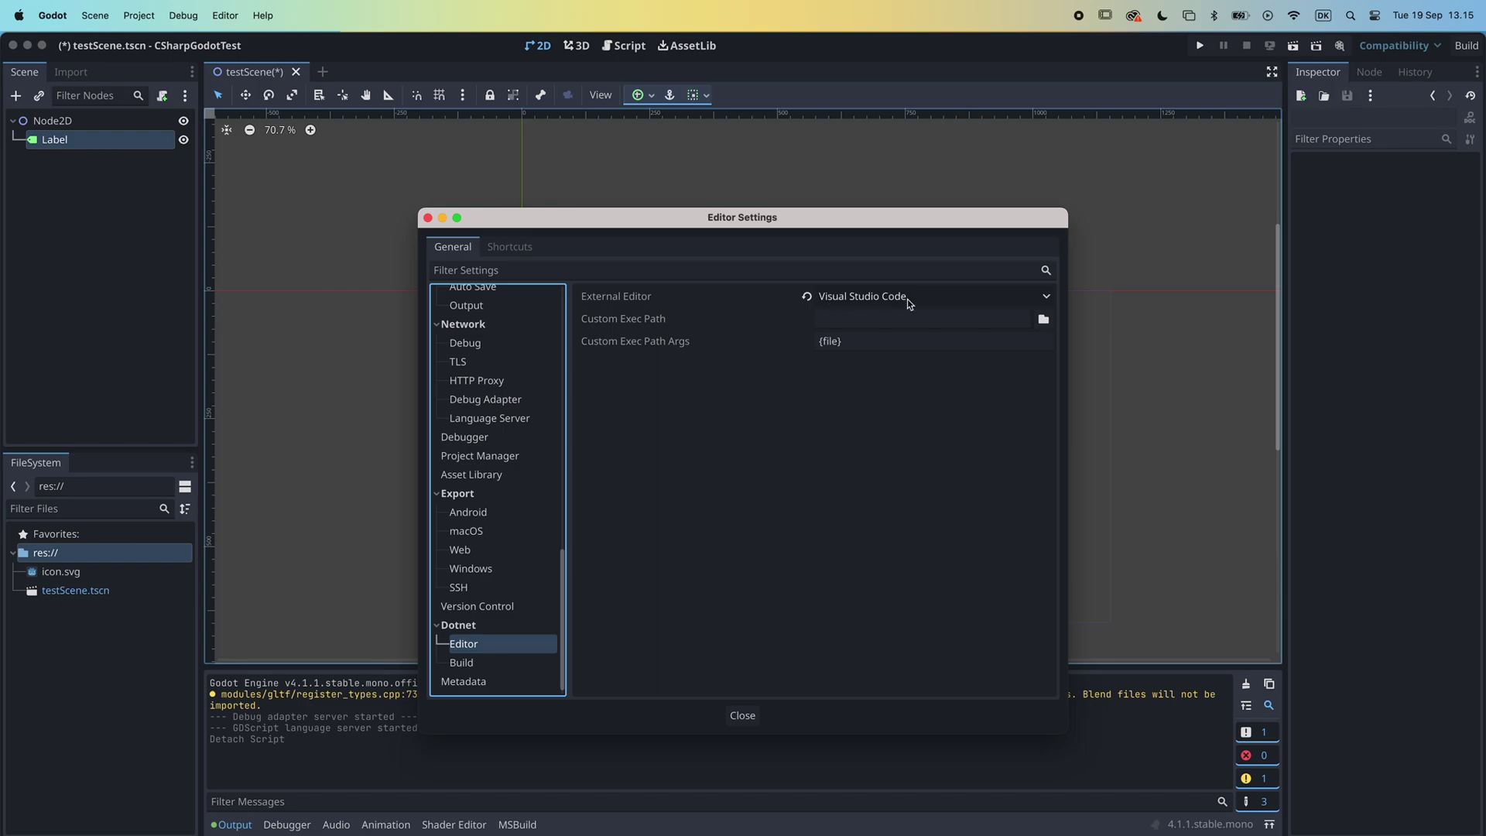
pyautogui.click(1047, 299)
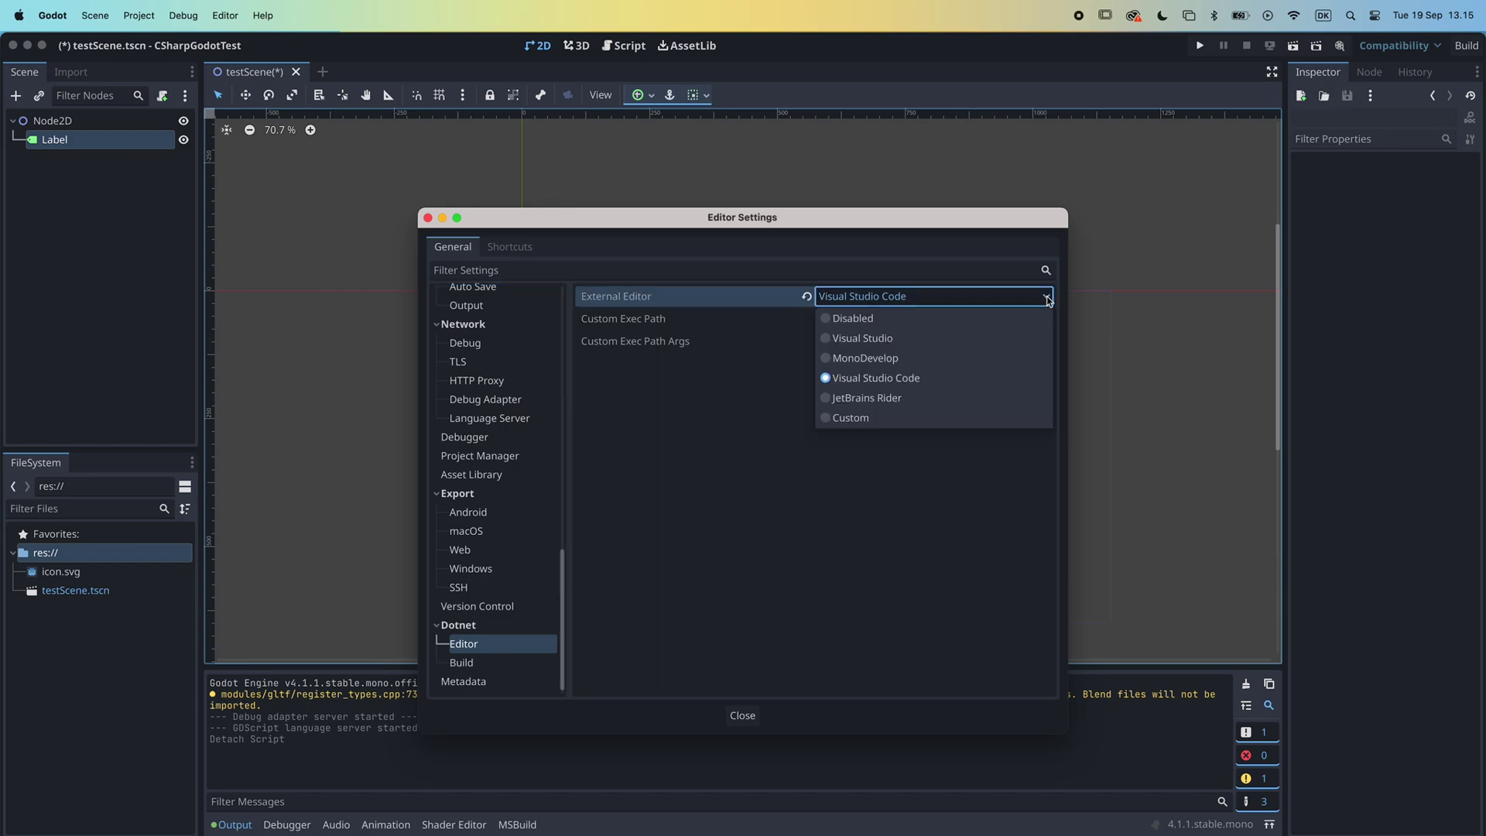
pyautogui.click(891, 385)
pyautogui.click(742, 715)
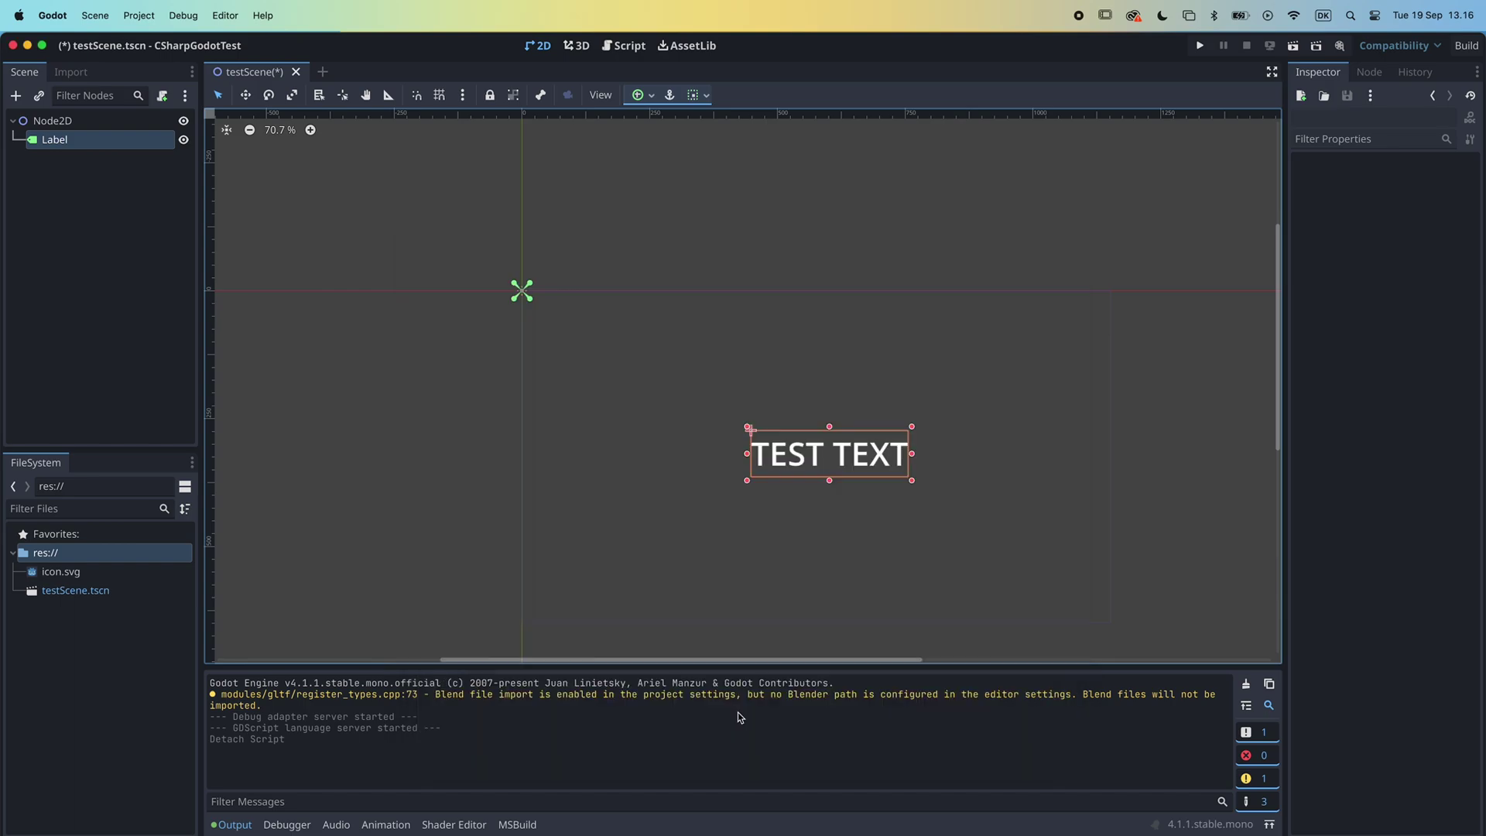
# Attach a new C# script at res://Label.cs to the Label node.
pyautogui.rightClick(75, 145)
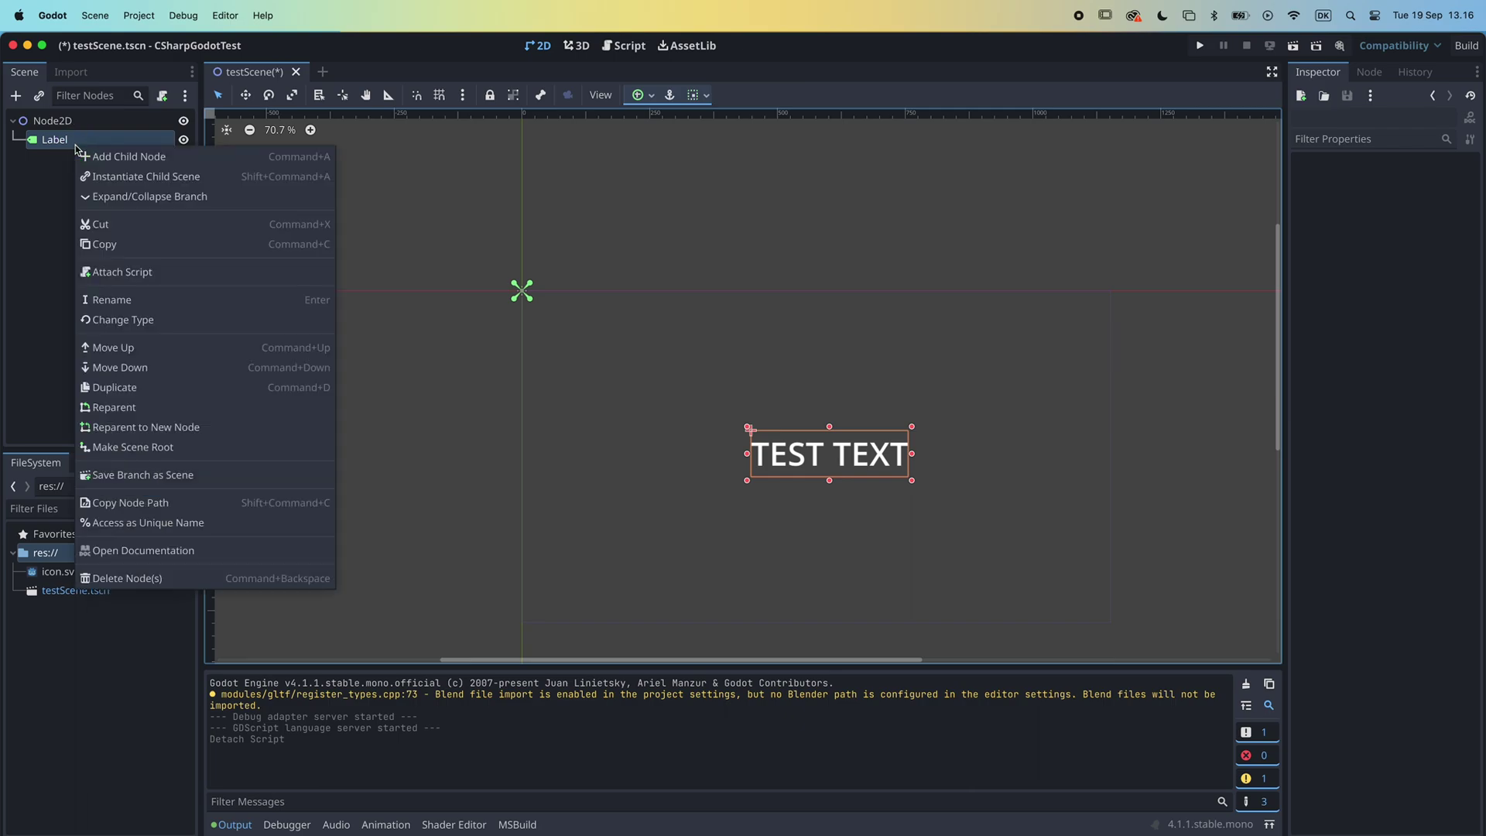
pyautogui.click(108, 272)
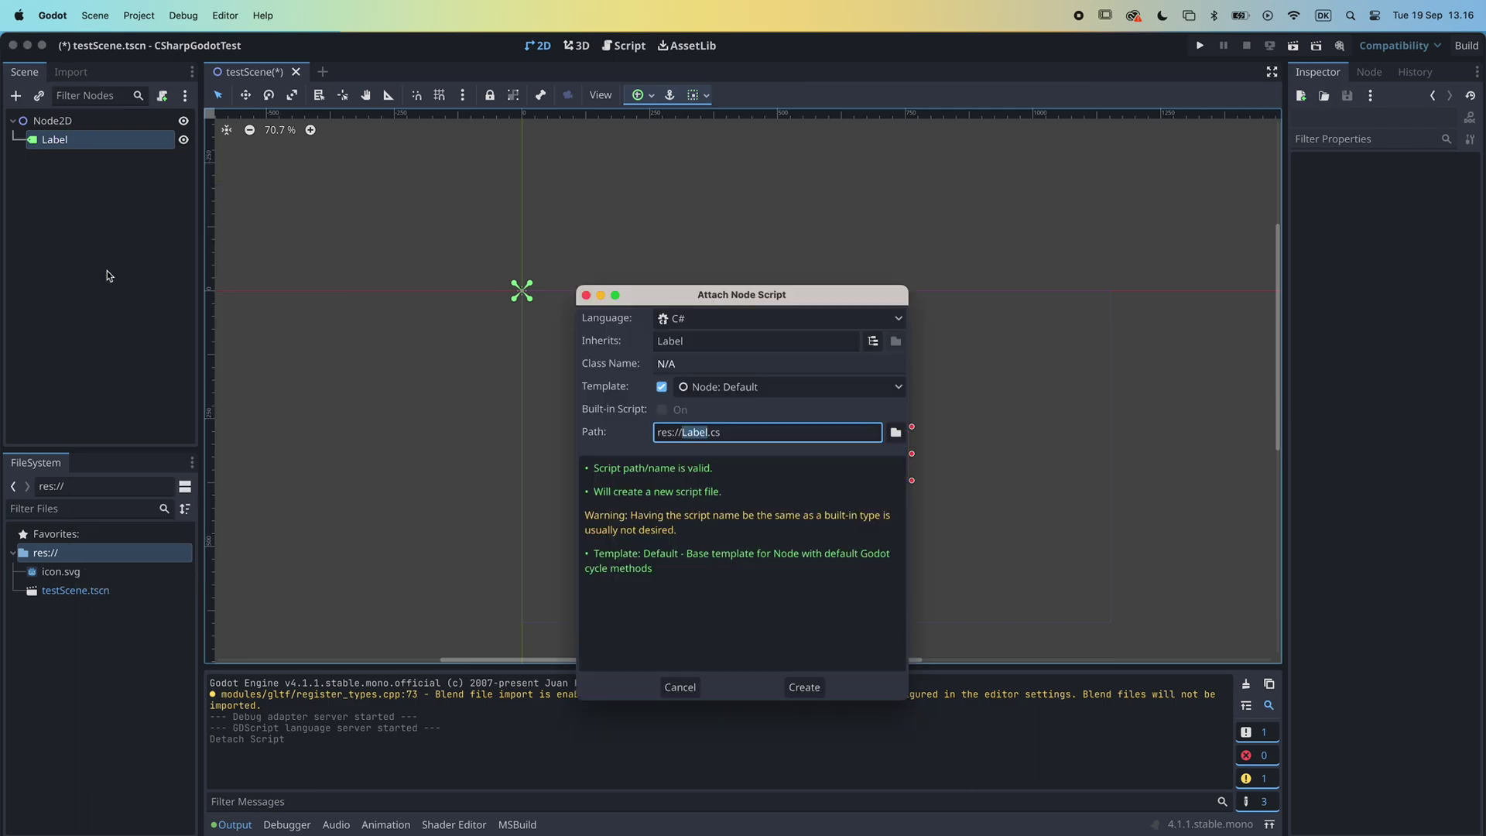
pyautogui.click(682, 316)
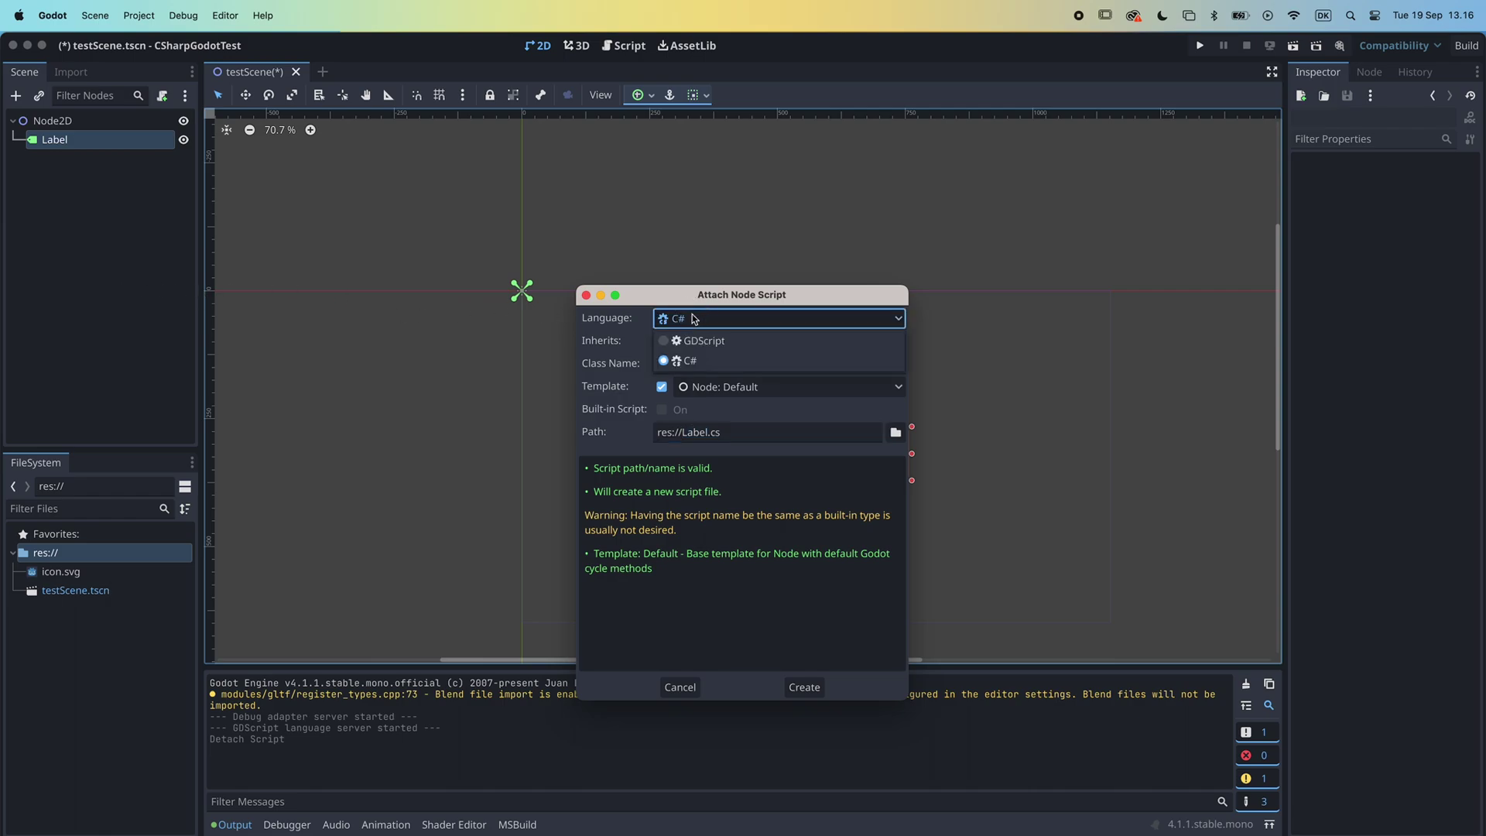
pyautogui.click(702, 361)
pyautogui.click(804, 688)
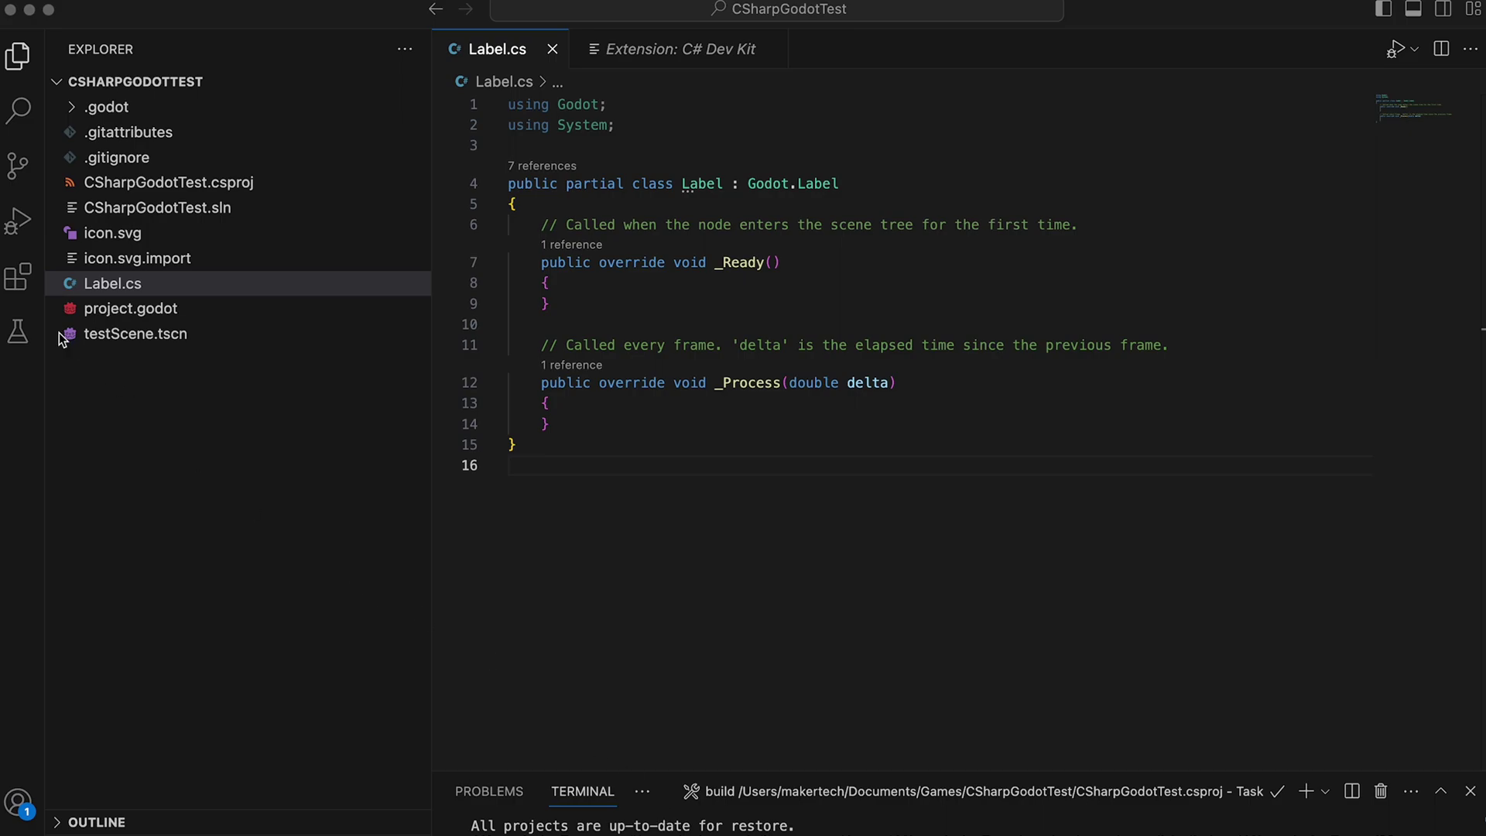
# Search extensions for 'c#' and open the C# Dev Kit details page.
pyautogui.click(16, 282)
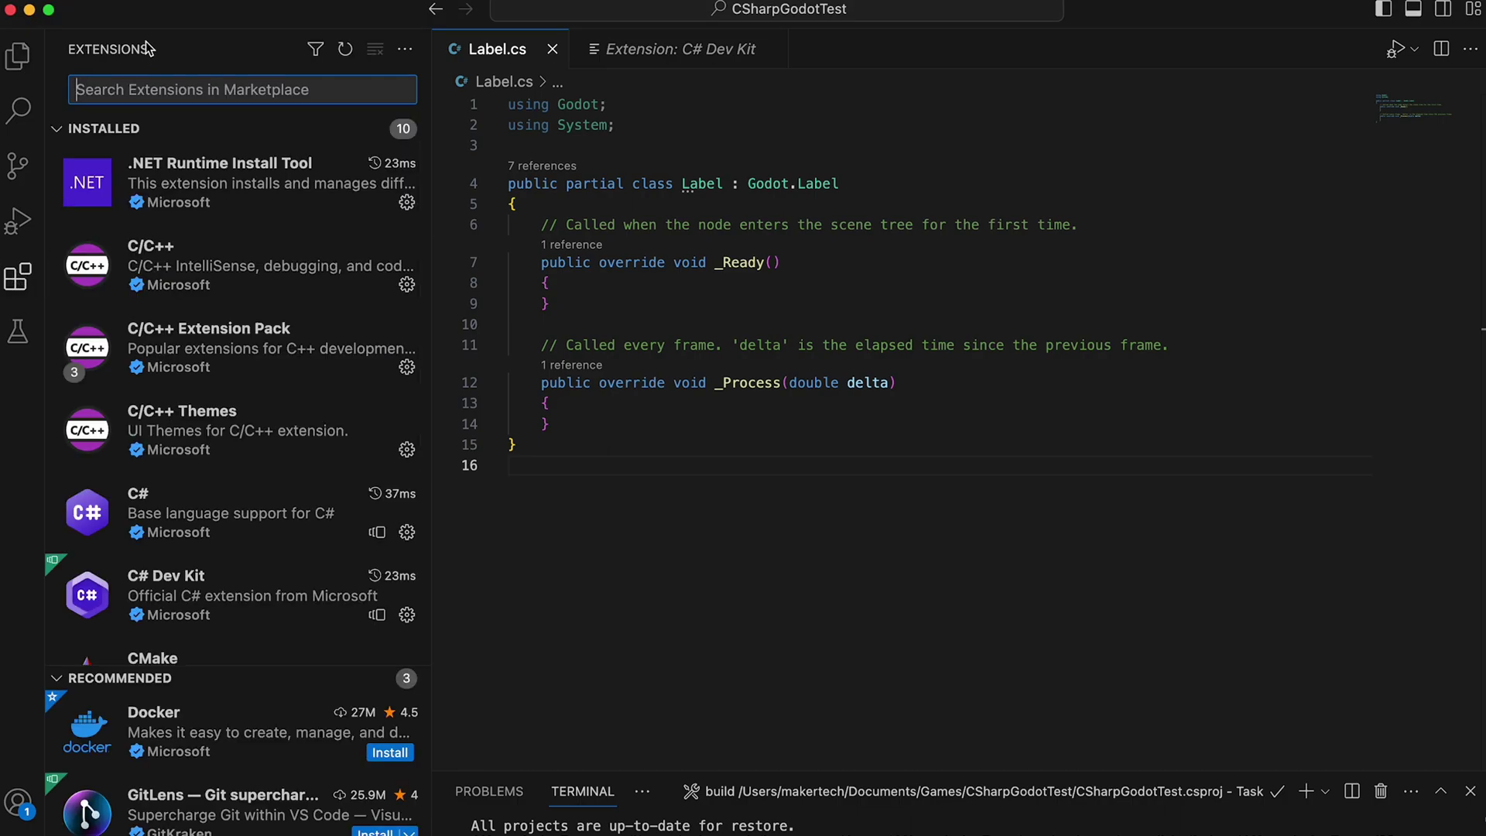
pyautogui.write('c#')
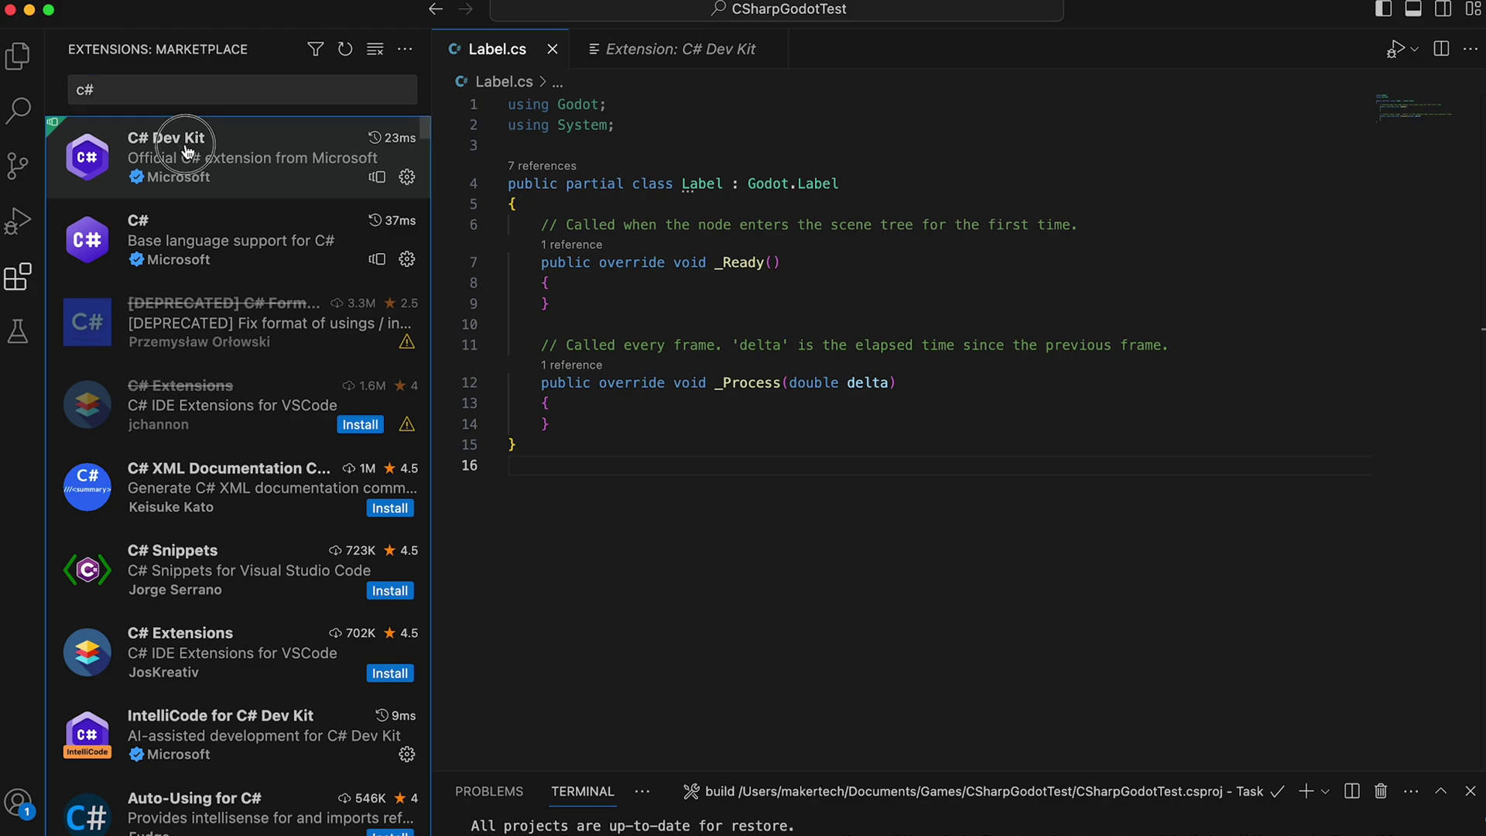
pyautogui.click(186, 150)
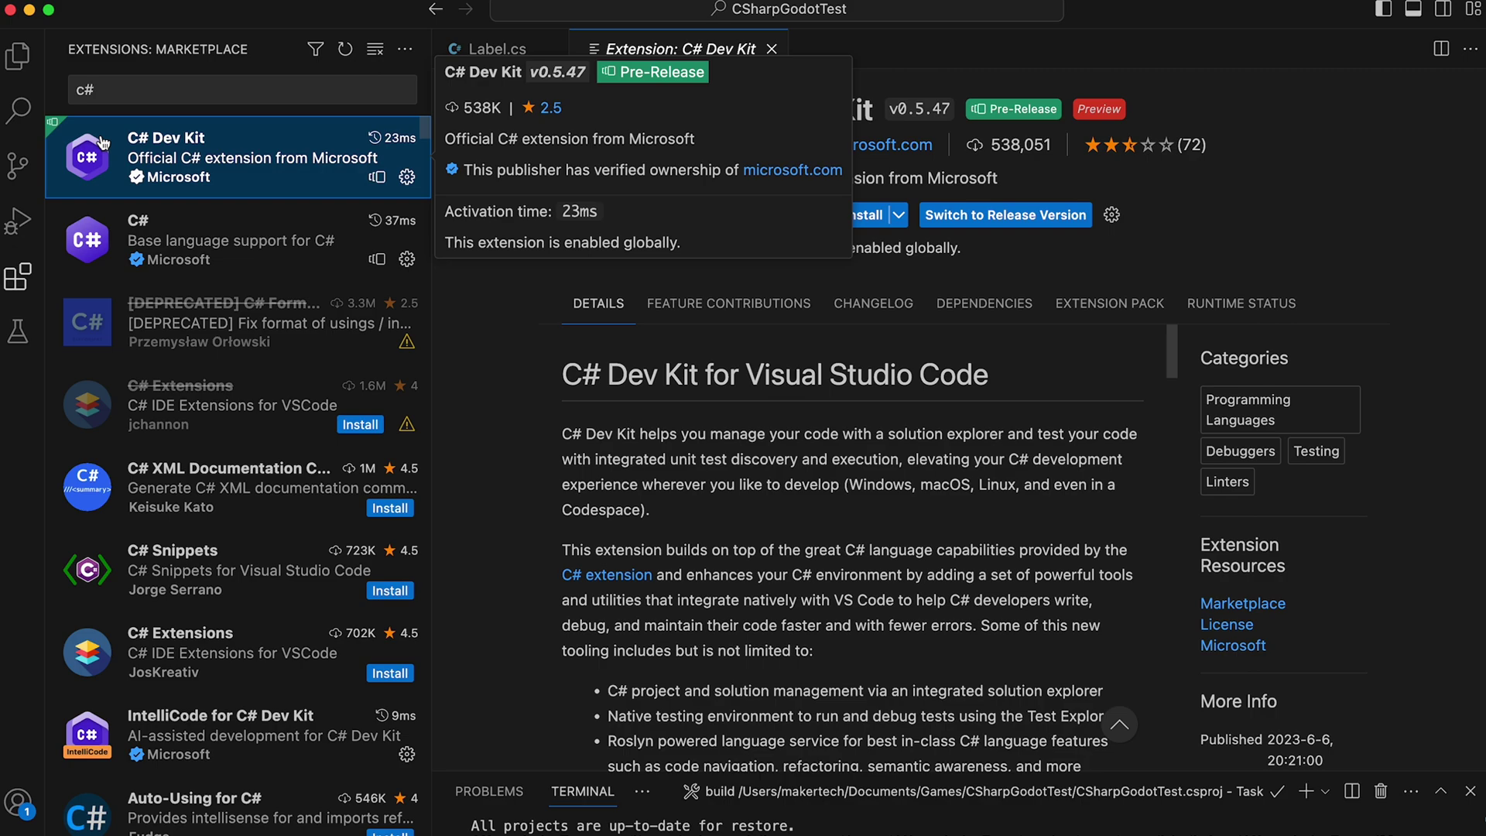
# Create a .vscode folder in the project root.
pyautogui.click(22, 61)
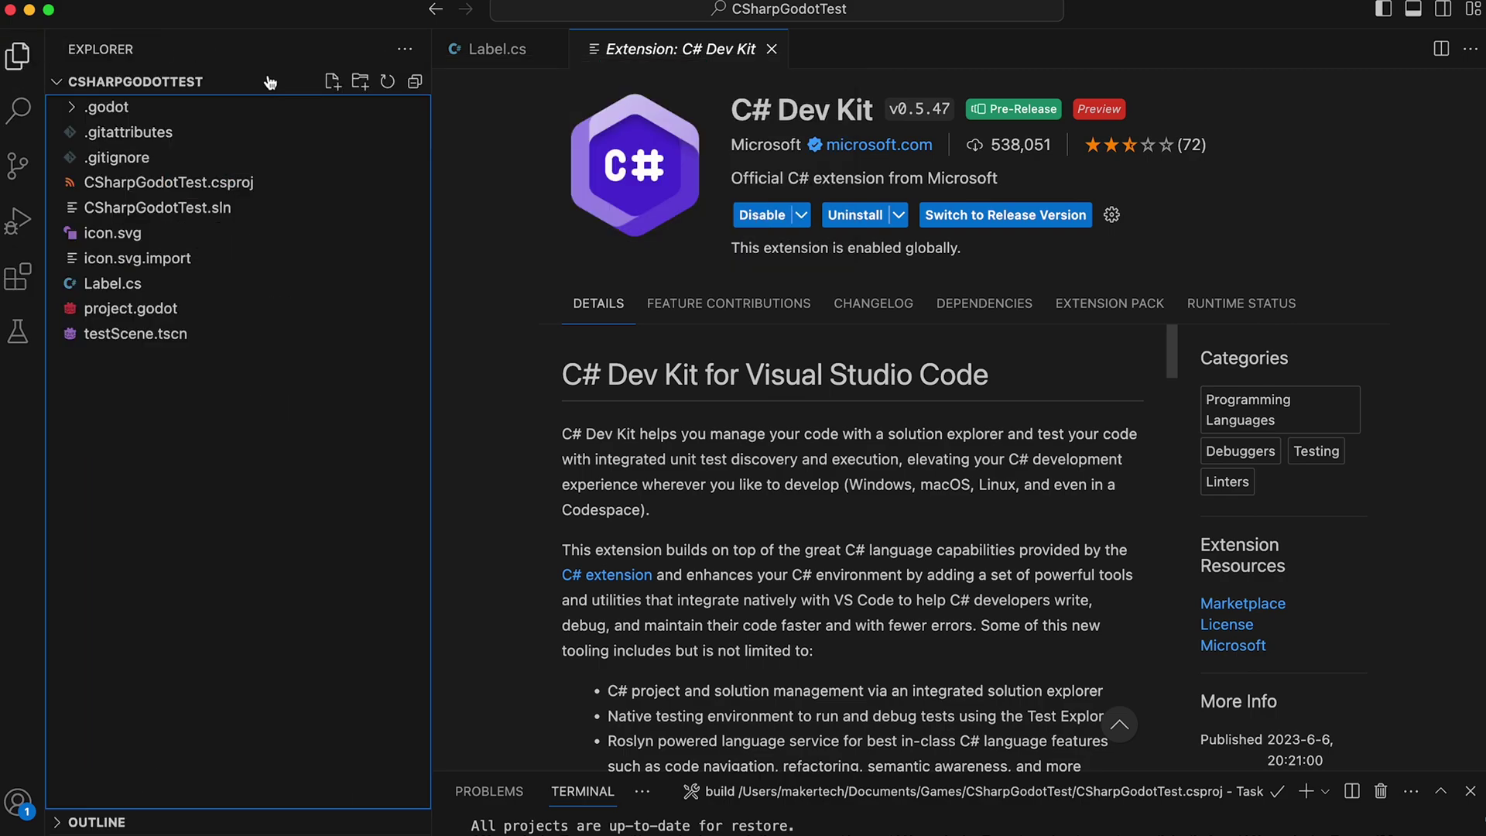
pyautogui.click(360, 81)
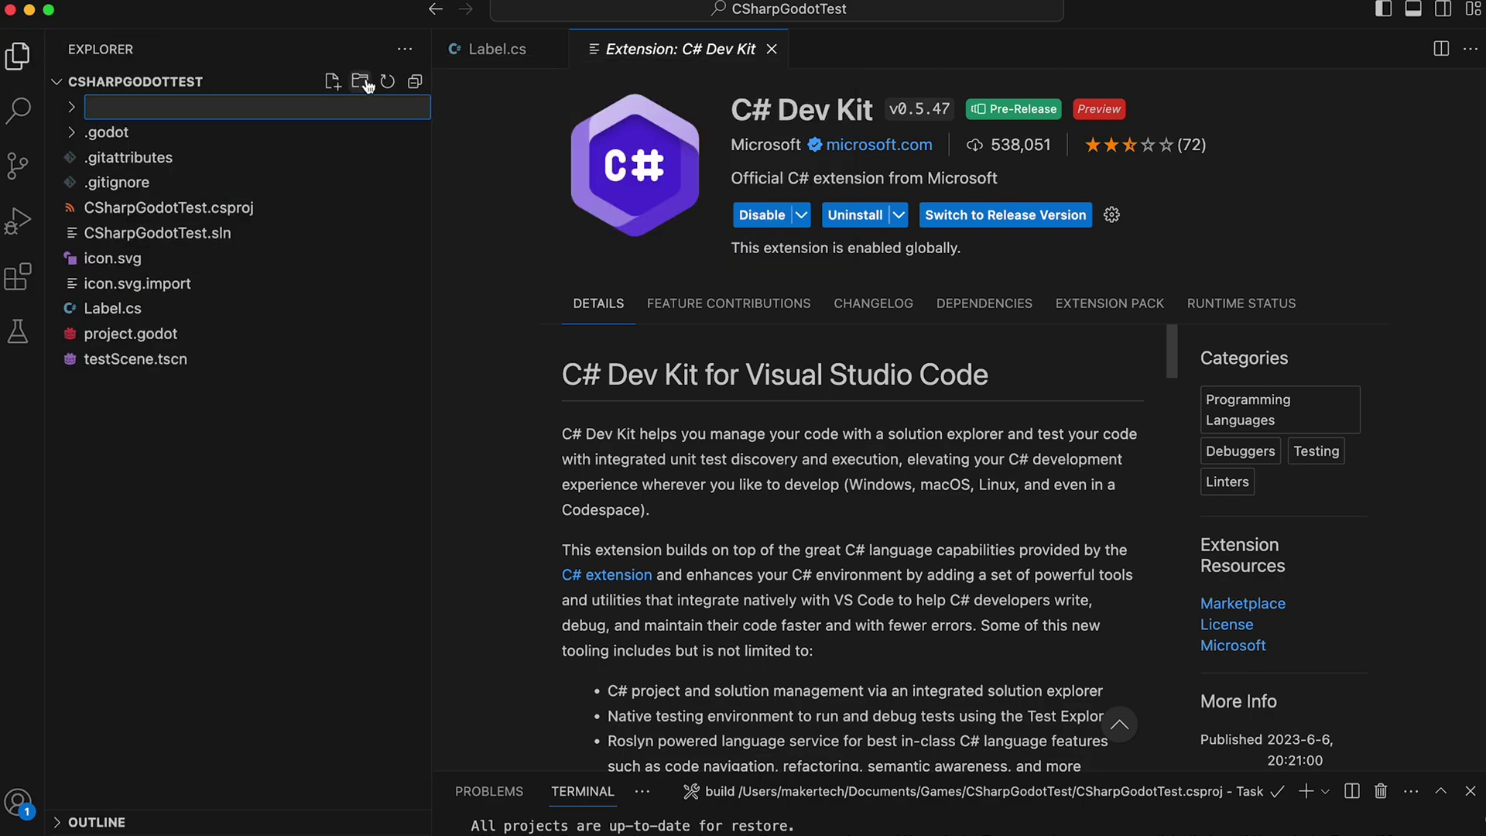
pyautogui.write('.vscode')
pyautogui.press('Return')
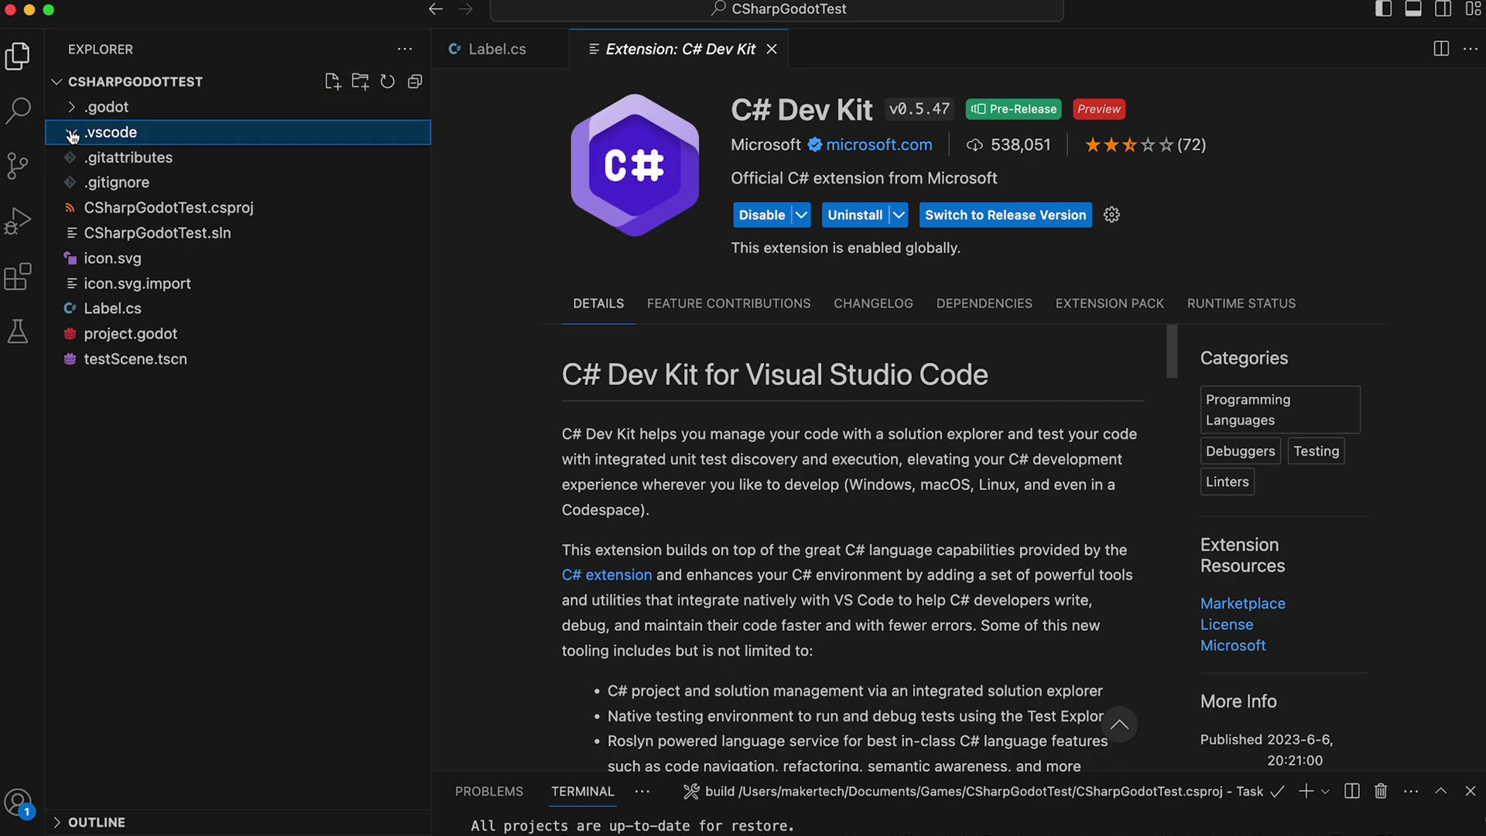
# Add empty launch.json and tasks.json files inside .vscode.
pyautogui.click(332, 83)
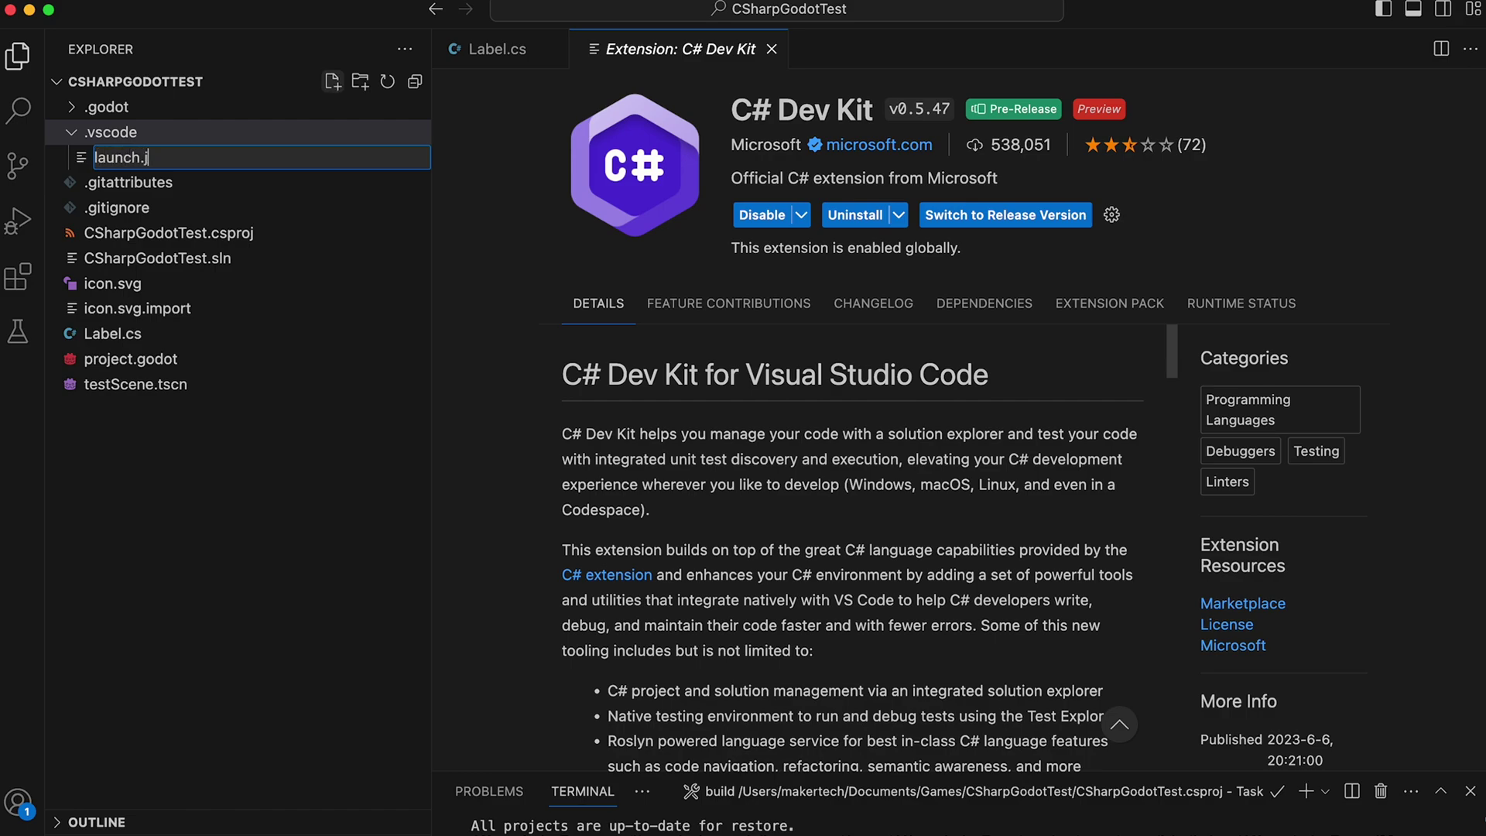
pyautogui.press('Return')
pyautogui.click(332, 83)
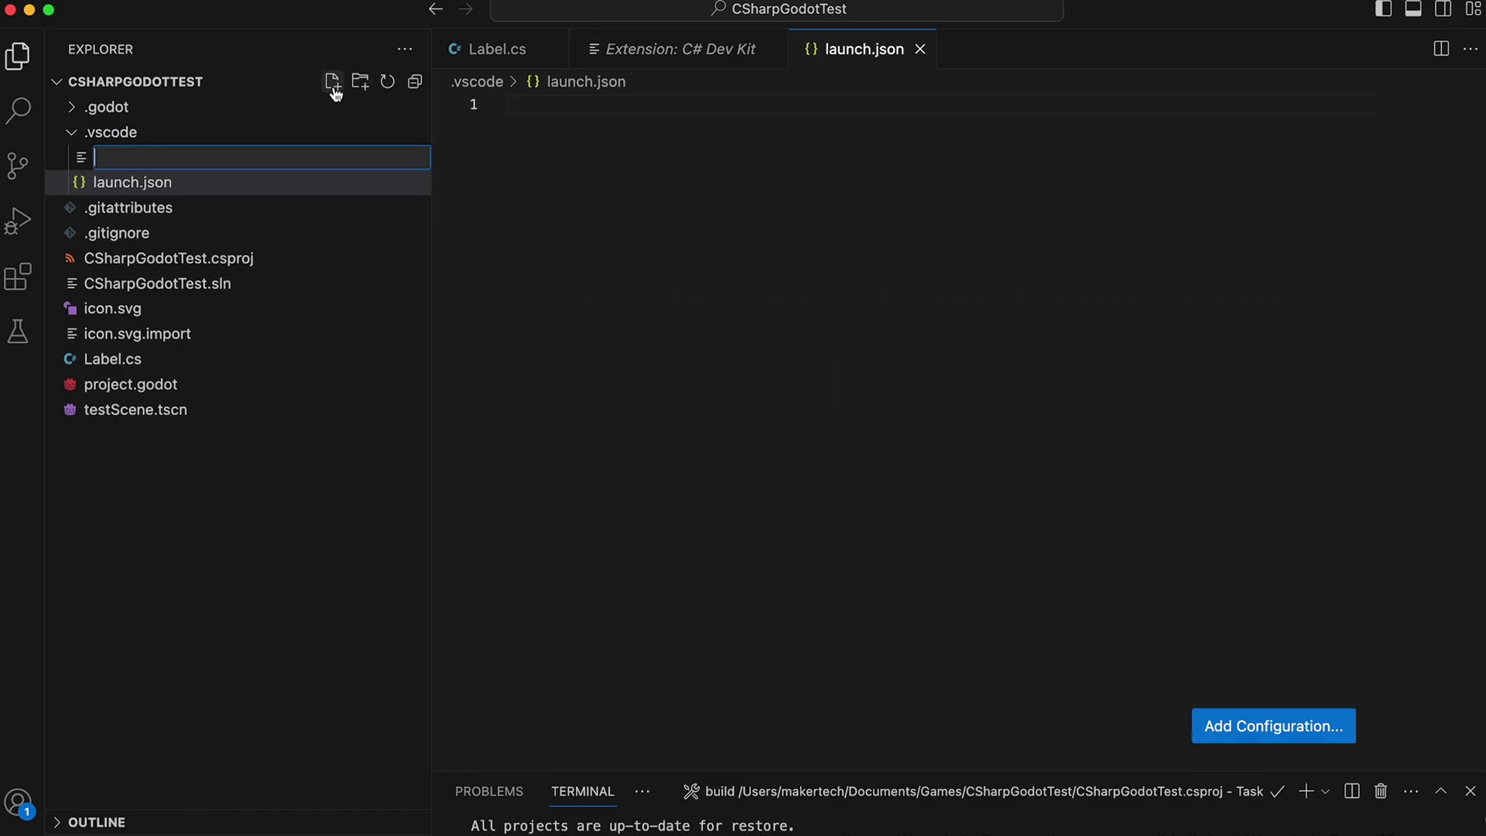
pyautogui.write('tasks.json')
pyautogui.press('Return')
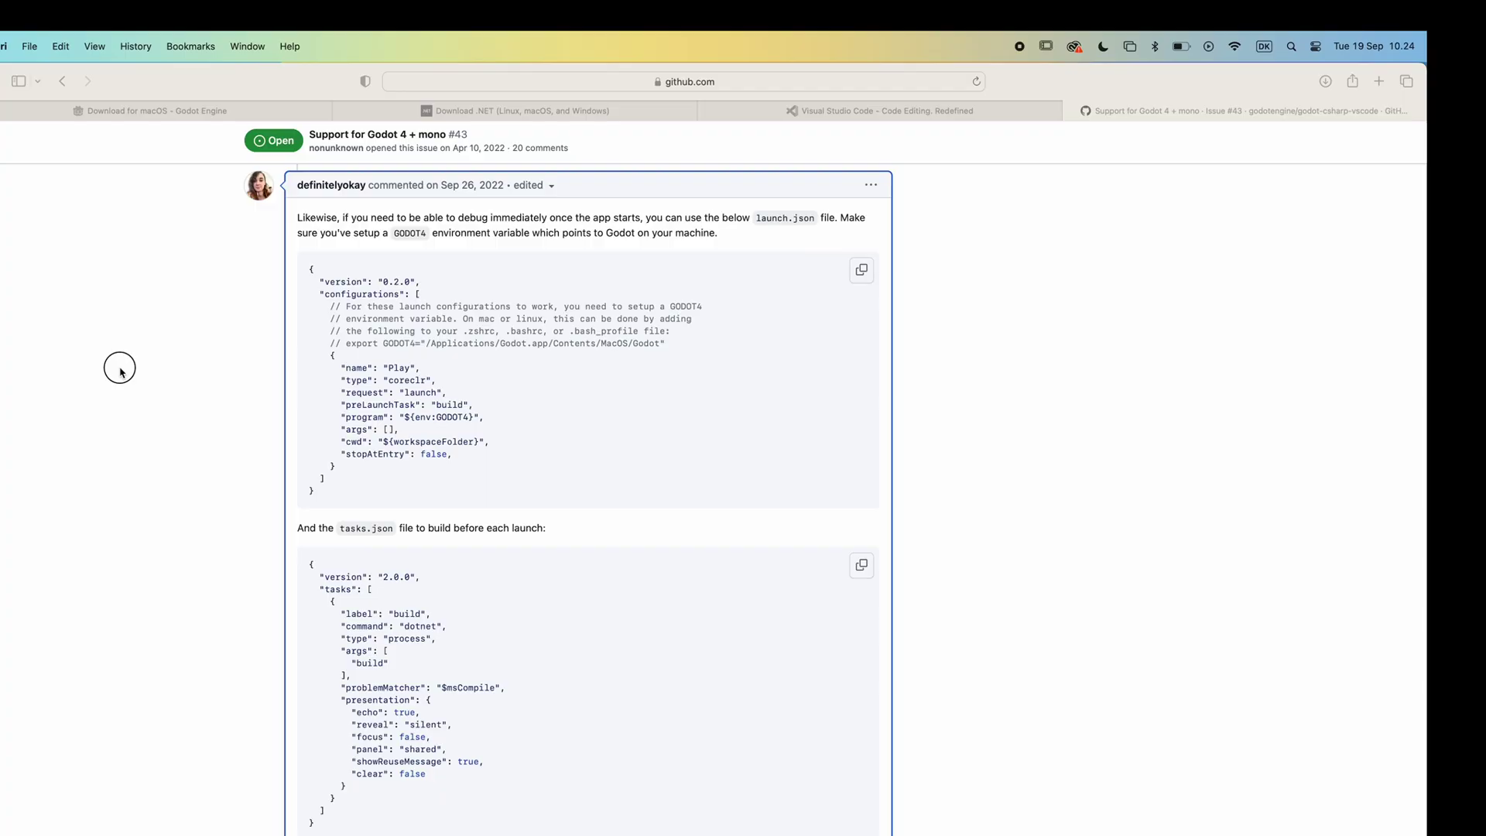
# Copy the GitHub issue's launch.json example into launch.json and save it.
pyautogui.click(323, 489)
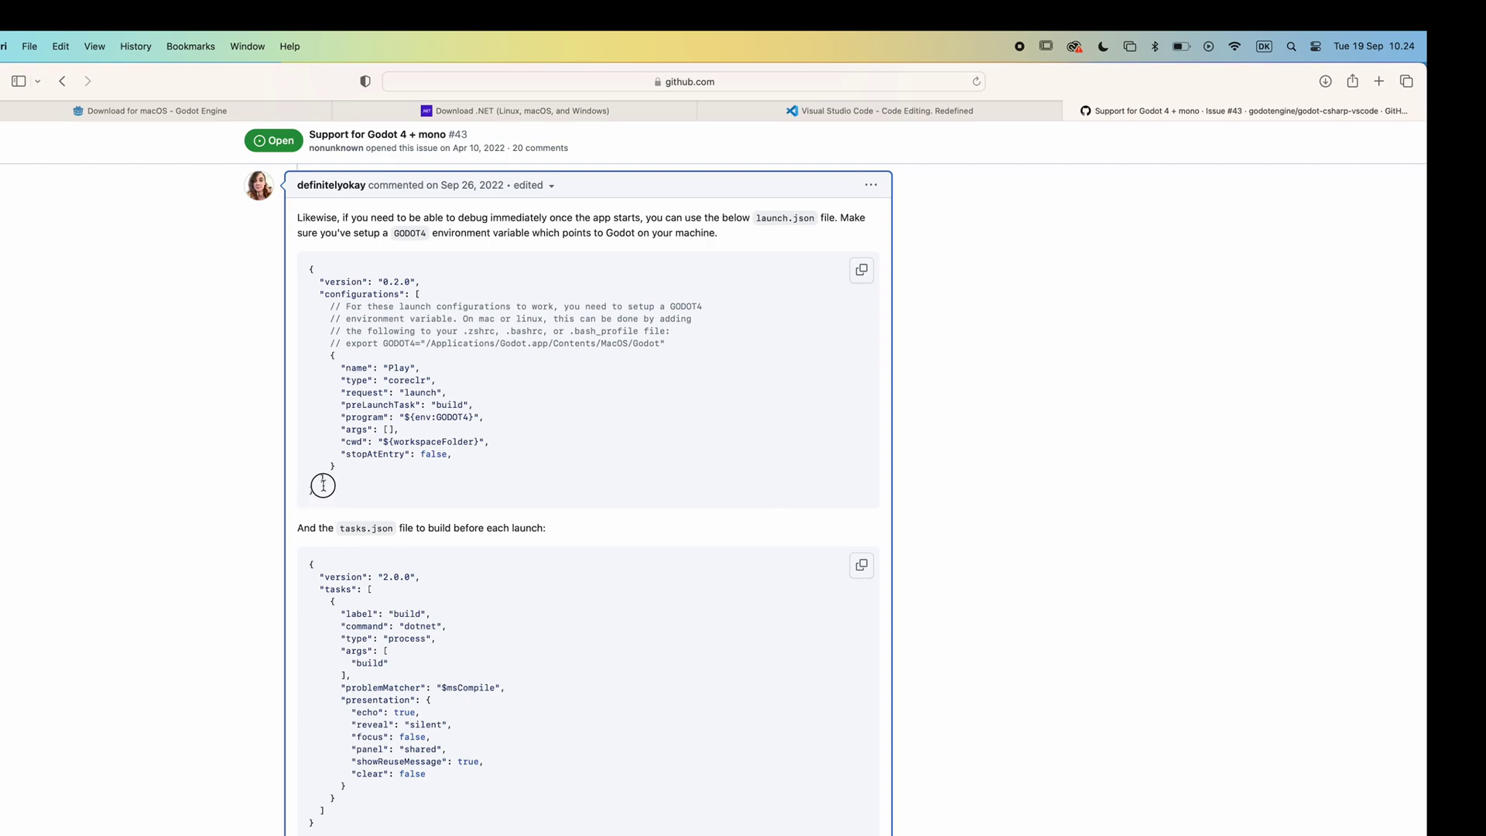
pyautogui.moveTo(323, 485); pyautogui.dragTo(302, 277)
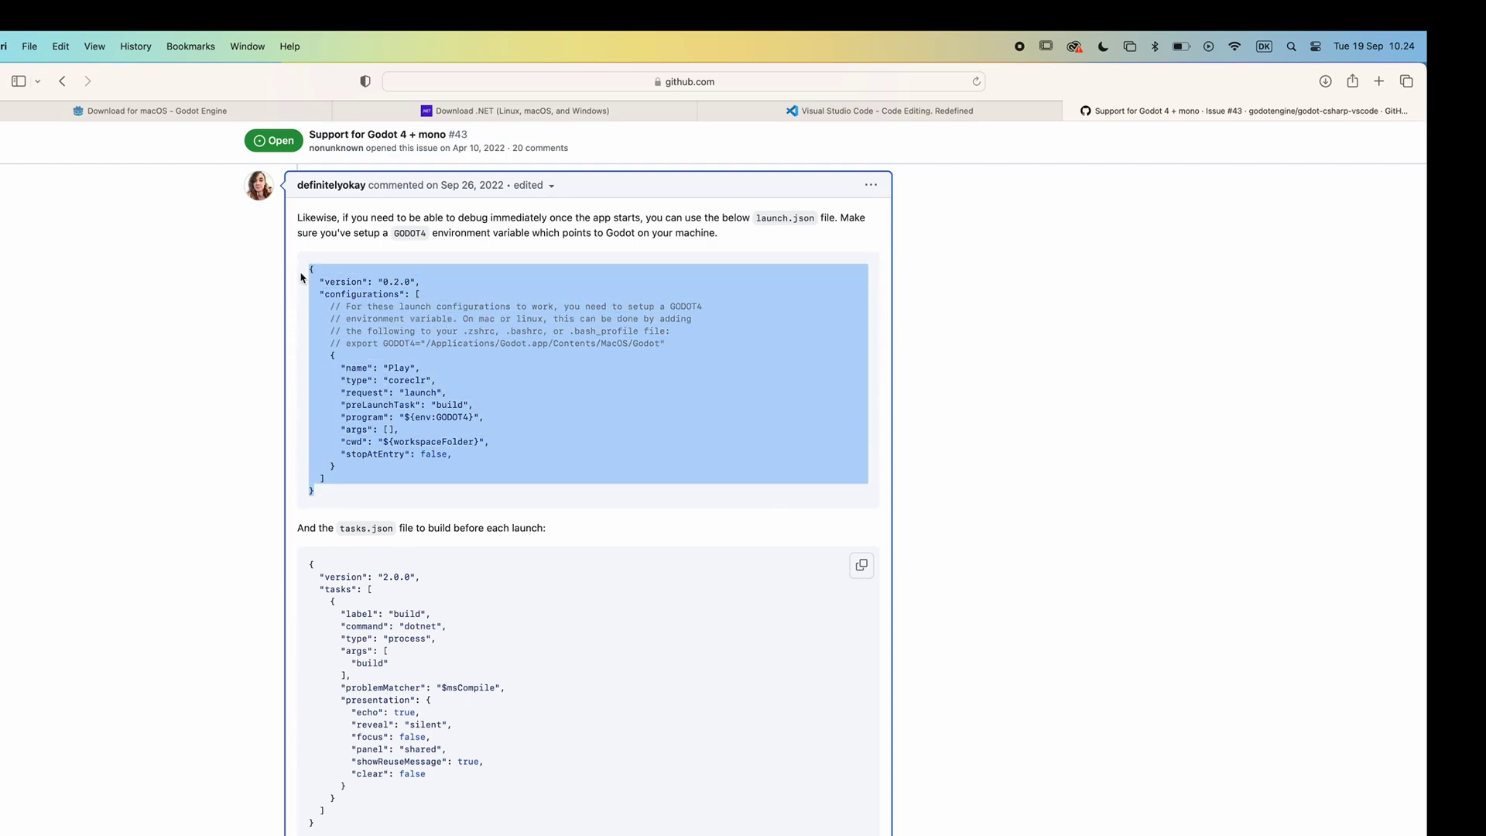
pyautogui.press('super+c')
pyautogui.press('super+Tab')
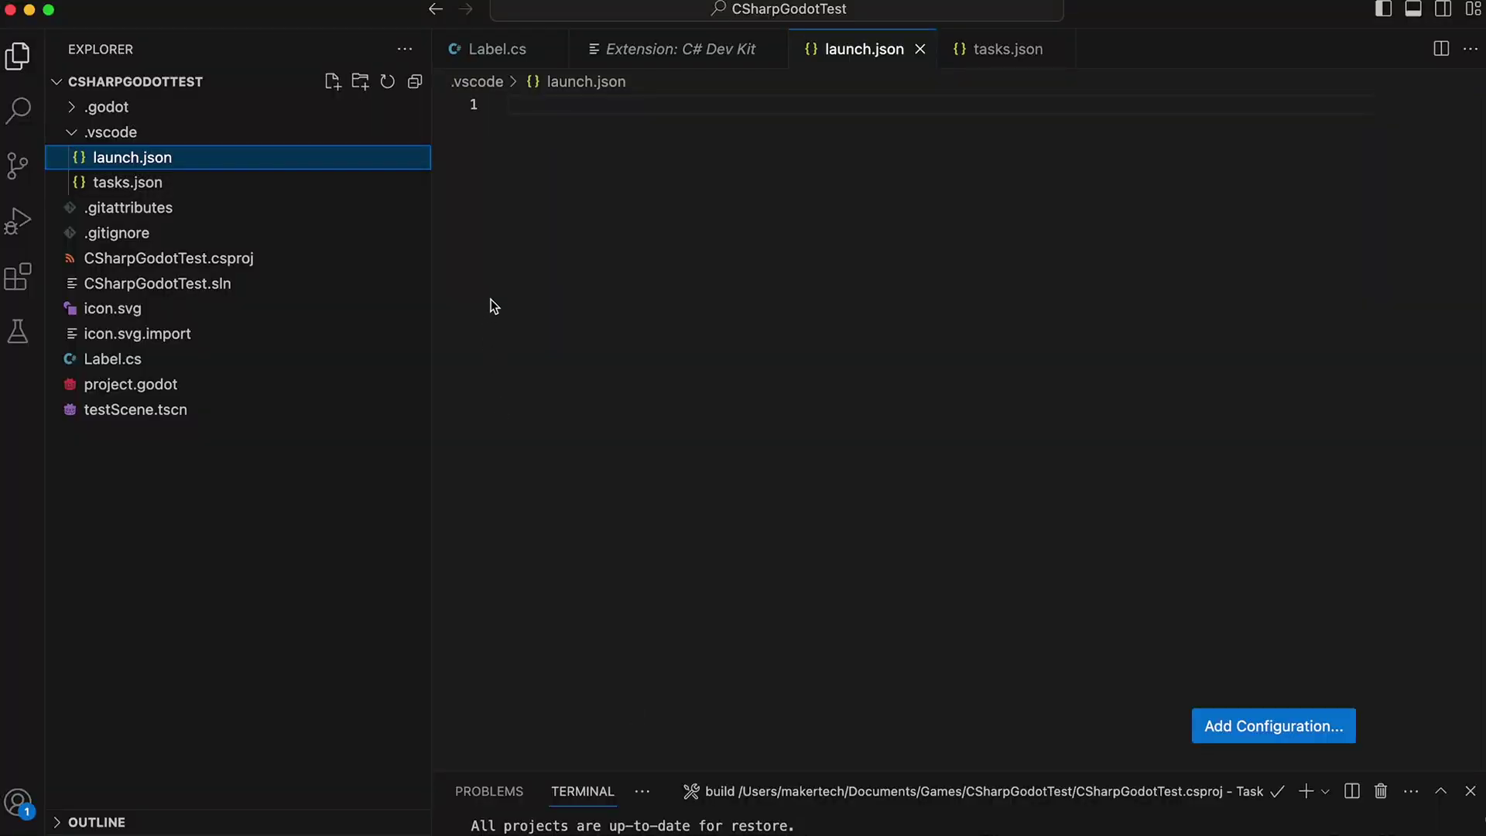
pyautogui.click(574, 203)
pyautogui.press('super+v')
pyautogui.press('super+s')
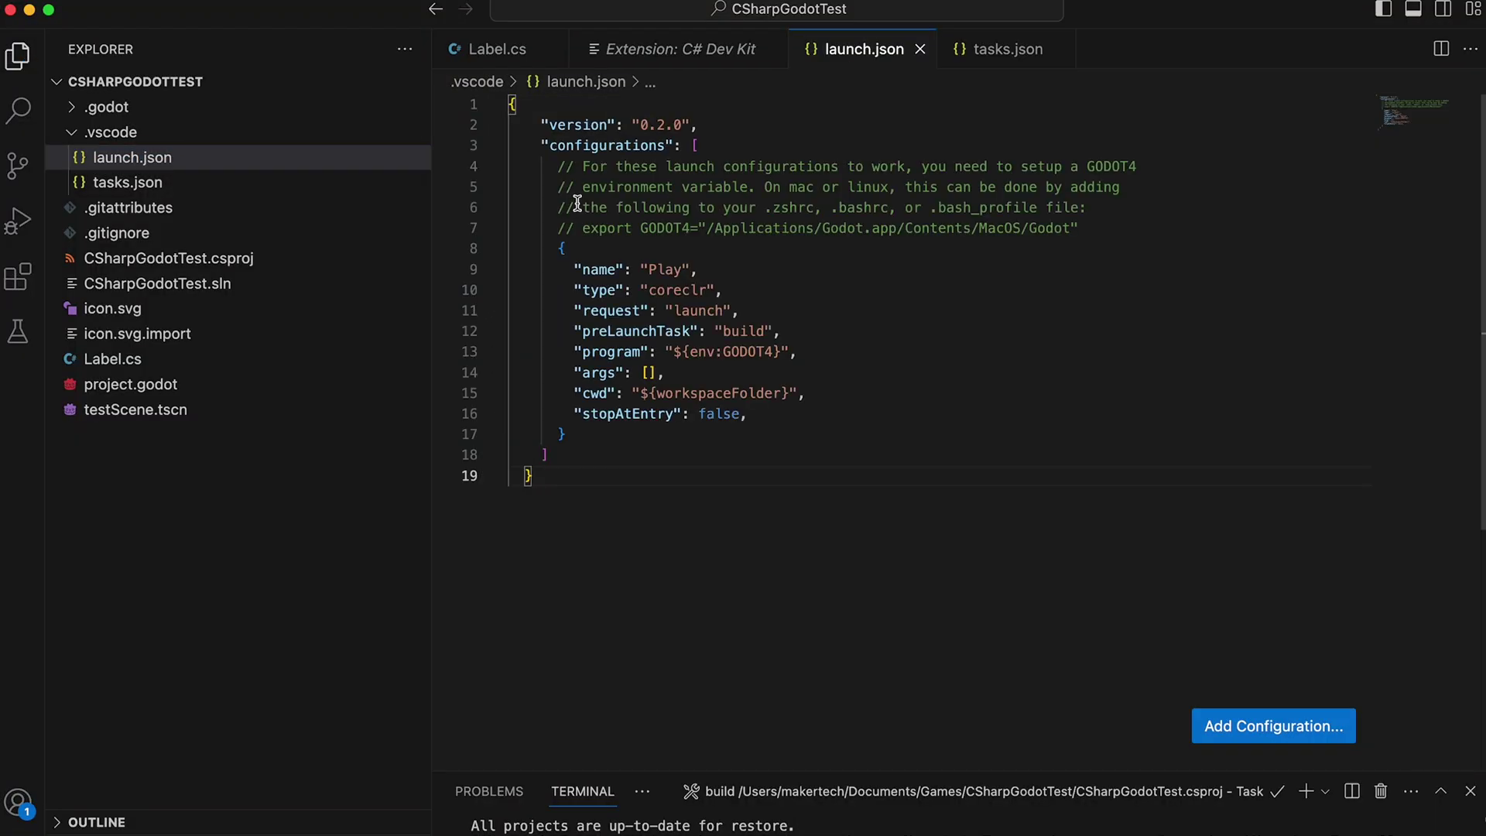
# Paste the GitHub issue's dotnet build task example into tasks.json.
pyautogui.click(147, 182)
pyautogui.press('super+Tab')
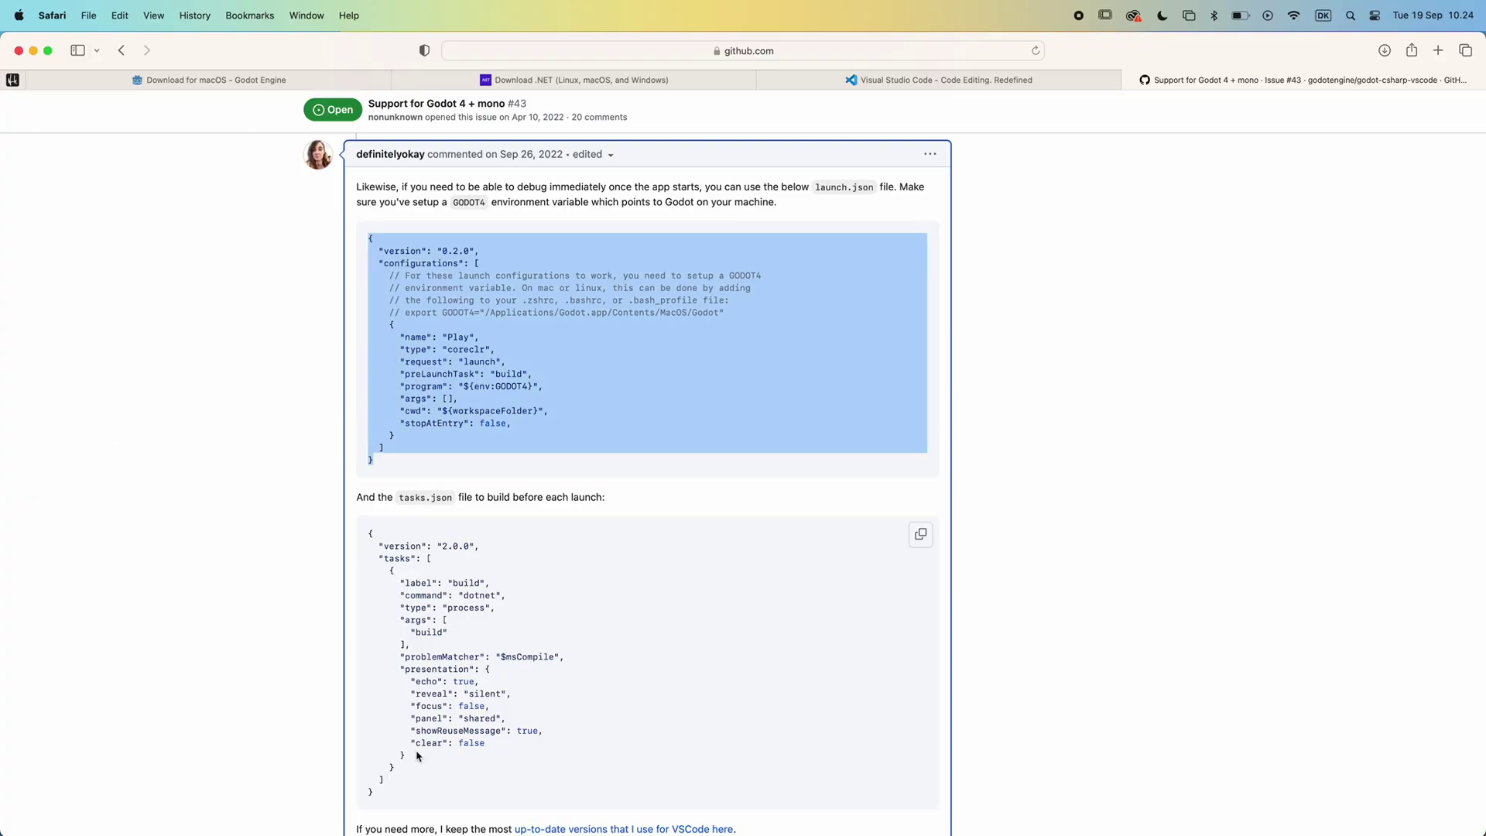
pyautogui.click(384, 792)
pyautogui.moveTo(384, 793); pyautogui.dragTo(348, 534)
pyautogui.press('super+c')
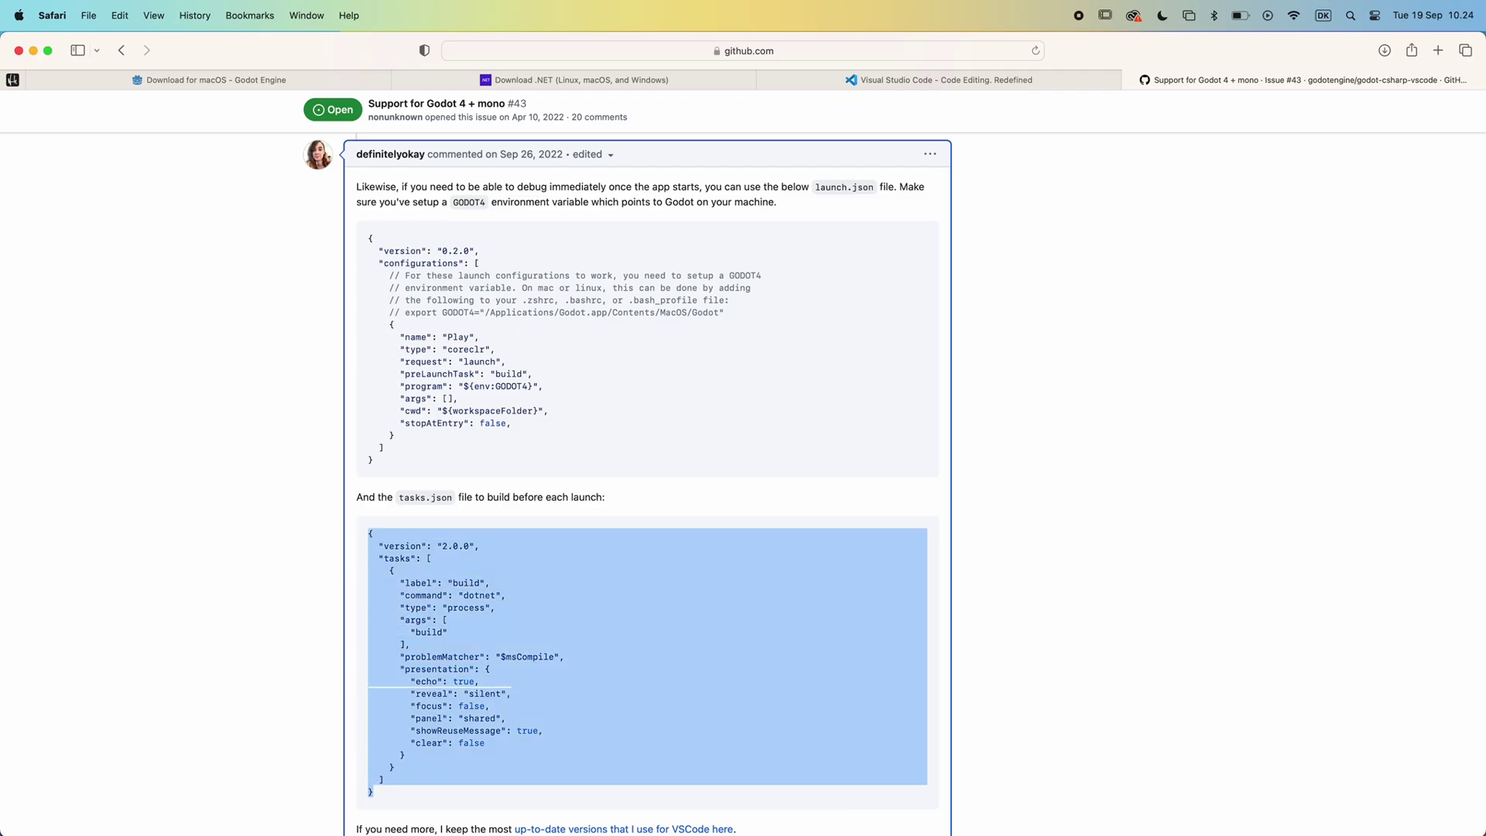
pyautogui.press('super+Tab')
pyautogui.click(693, 558)
pyautogui.press('super+v')
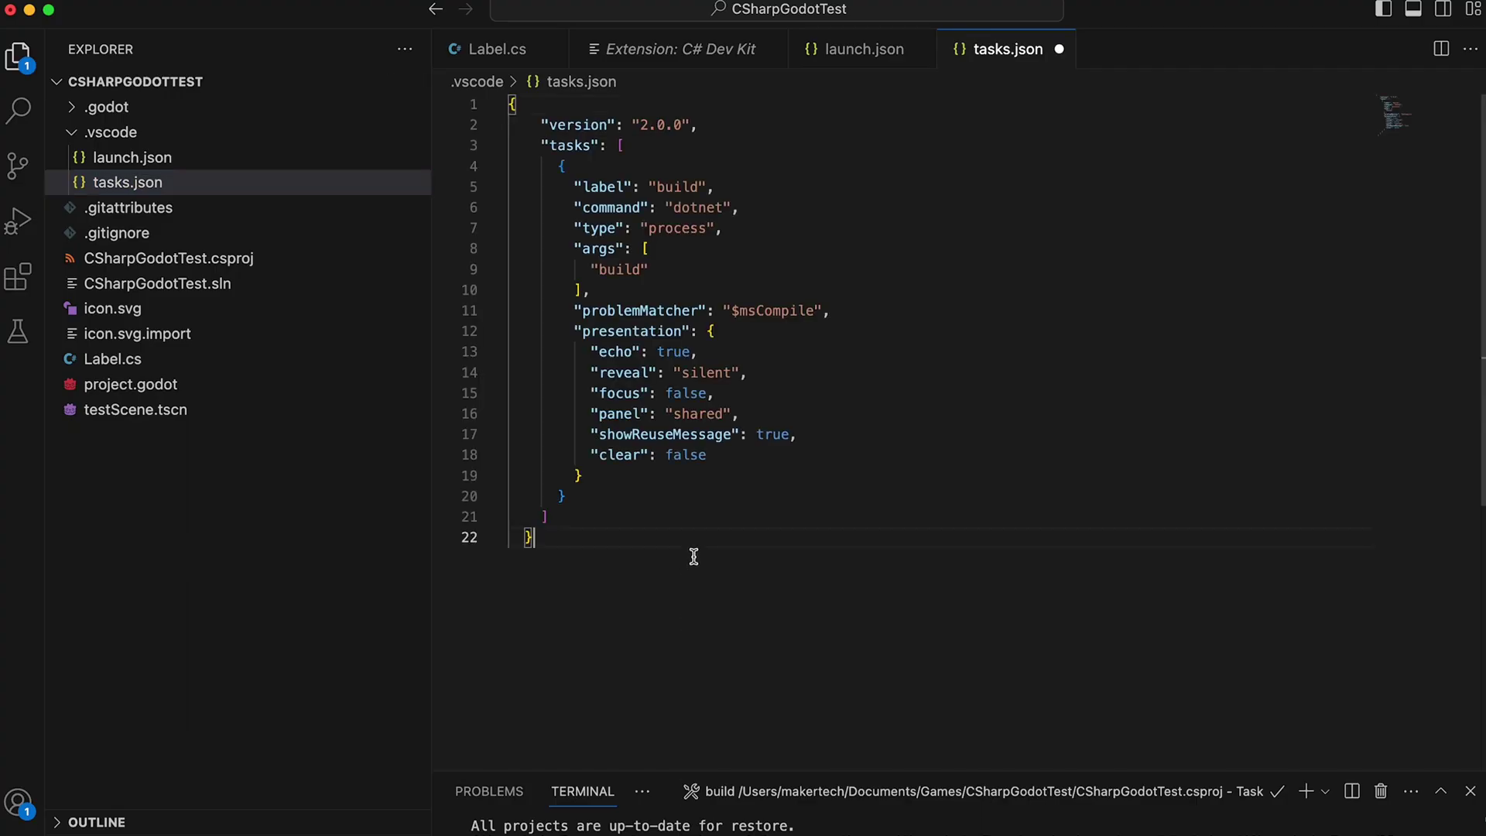
# Copy the folder path of the Godot executable in Godot_mono.app/Contents/MacOS.
pyautogui.click(859, 50)
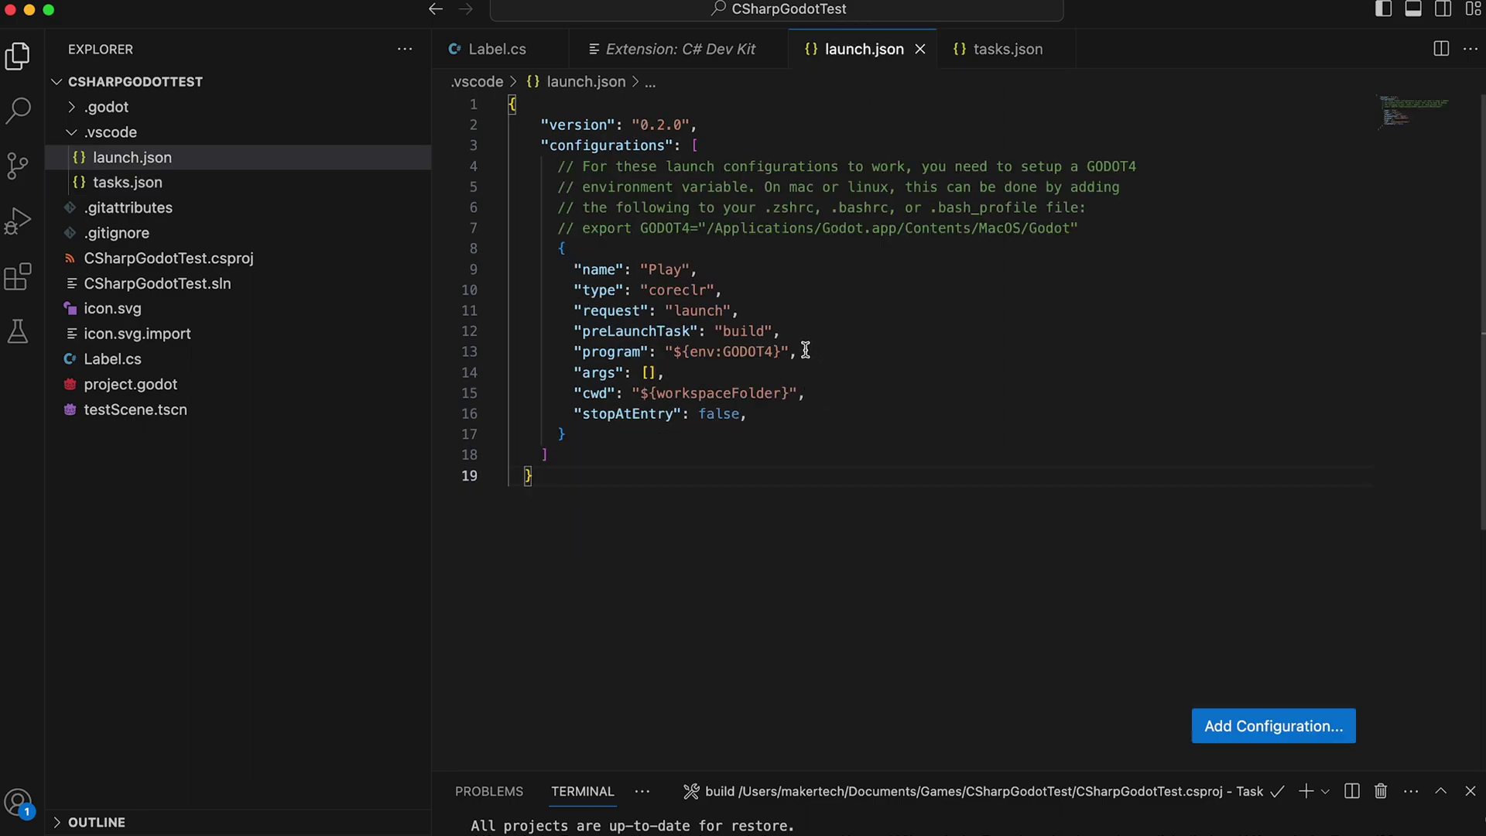
pyautogui.moveTo(797, 352); pyautogui.dragTo(568, 352)
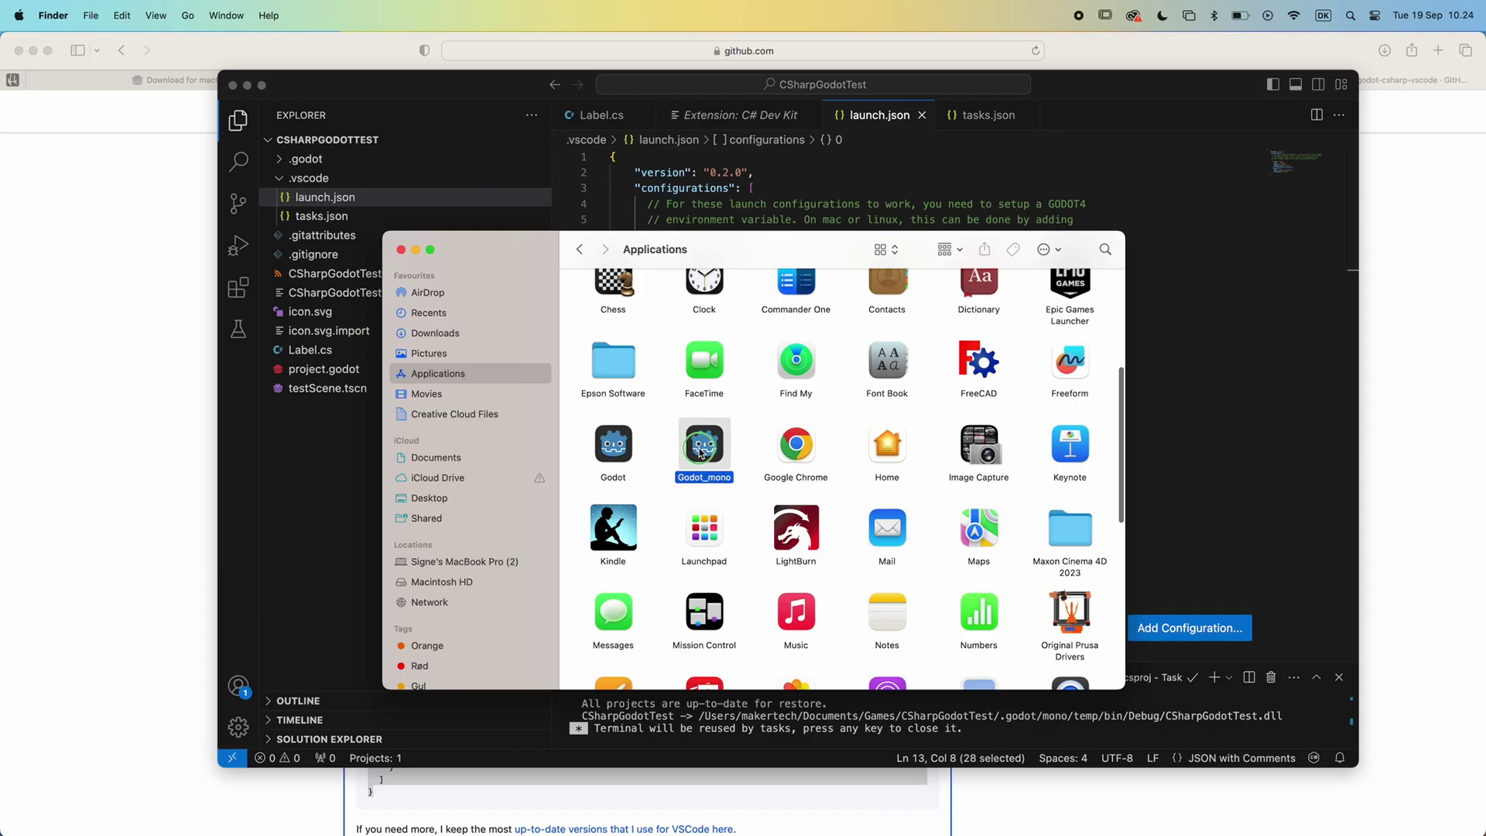
pyautogui.rightClick(686, 432)
pyautogui.click(767, 462)
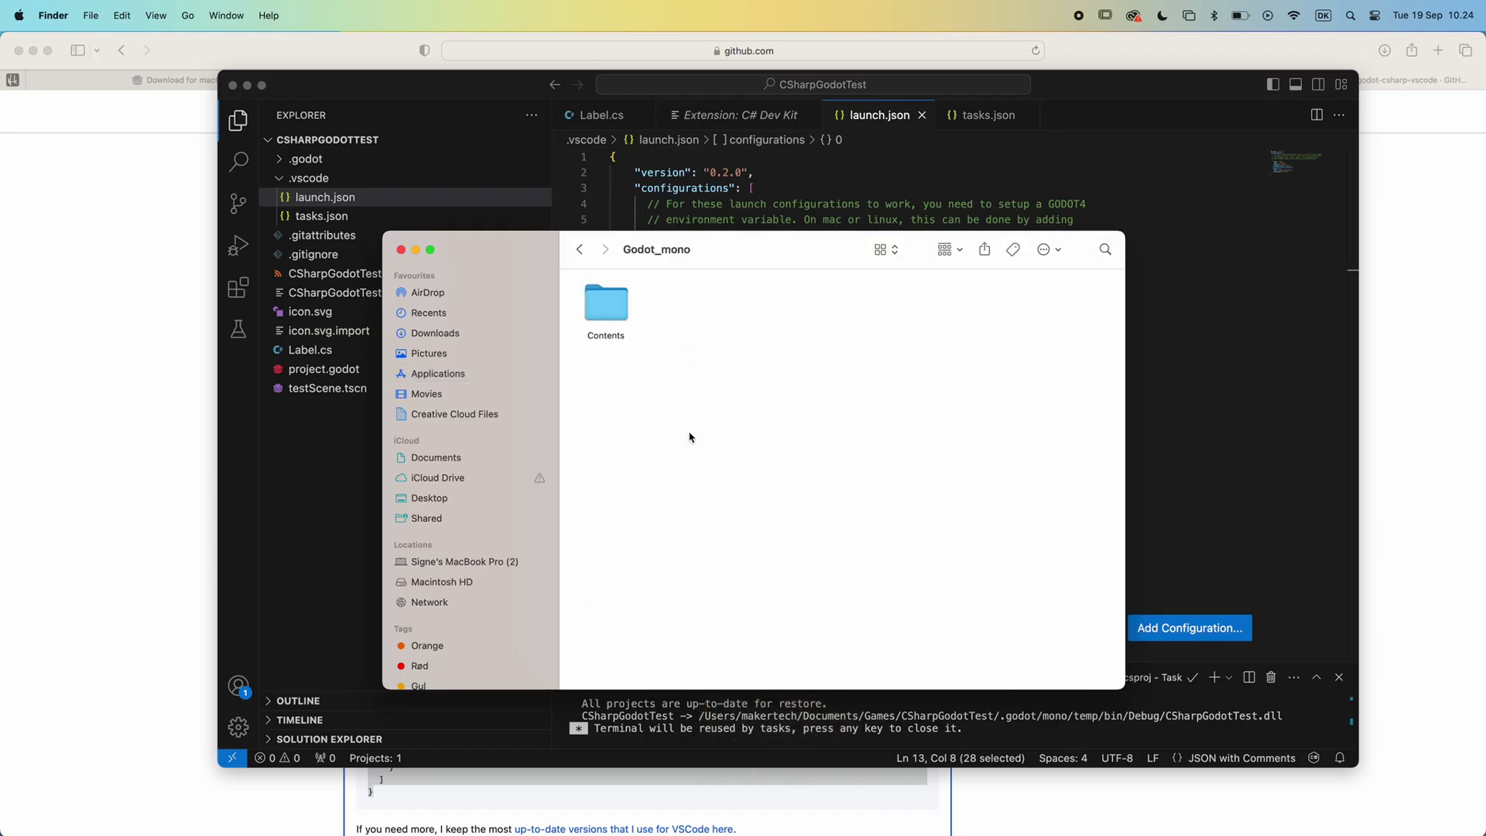
pyautogui.doubleClick(611, 306)
pyautogui.doubleClick(822, 317)
pyautogui.rightClick(611, 288)
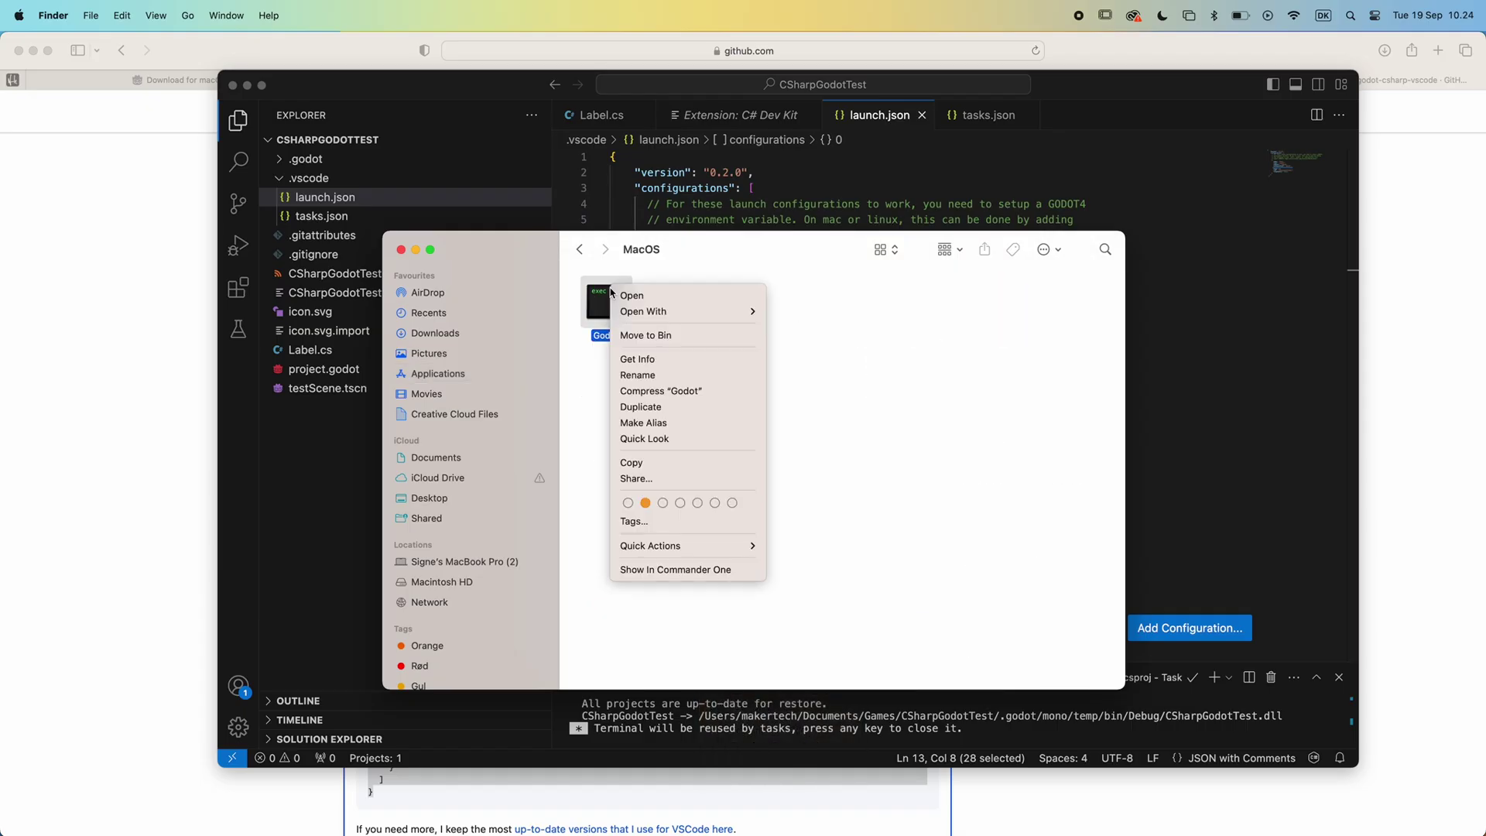
pyautogui.click(627, 363)
pyautogui.tripleClick(193, 170)
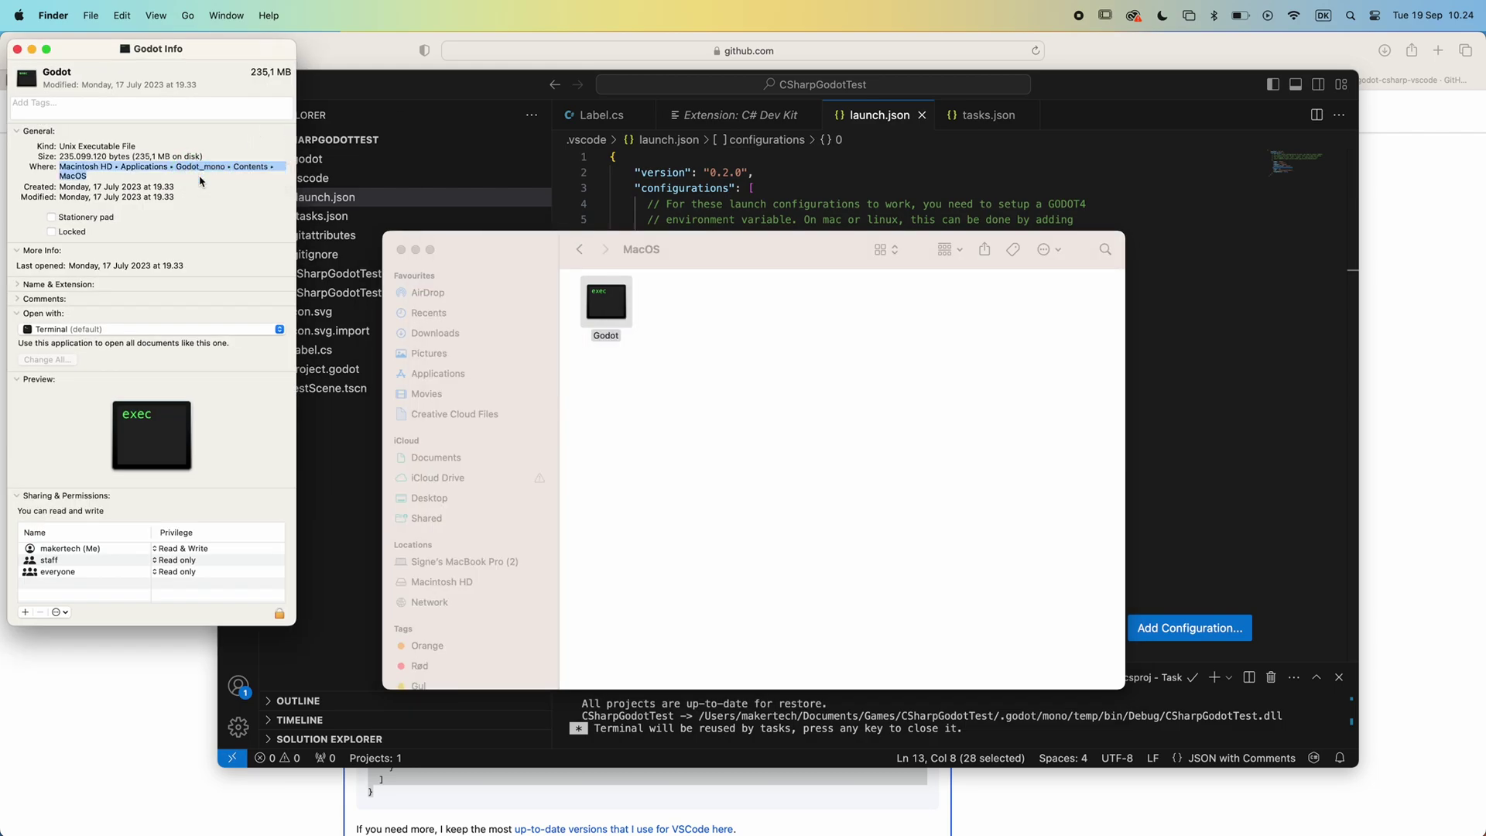
# Replace ${env:GODOT4} with /Applications/Godot_mono.app/Contents/MacOS/Godot in launch.json and save.
pyautogui.click(519, 91)
pyautogui.moveTo(735, 344); pyautogui.dragTo(821, 345)
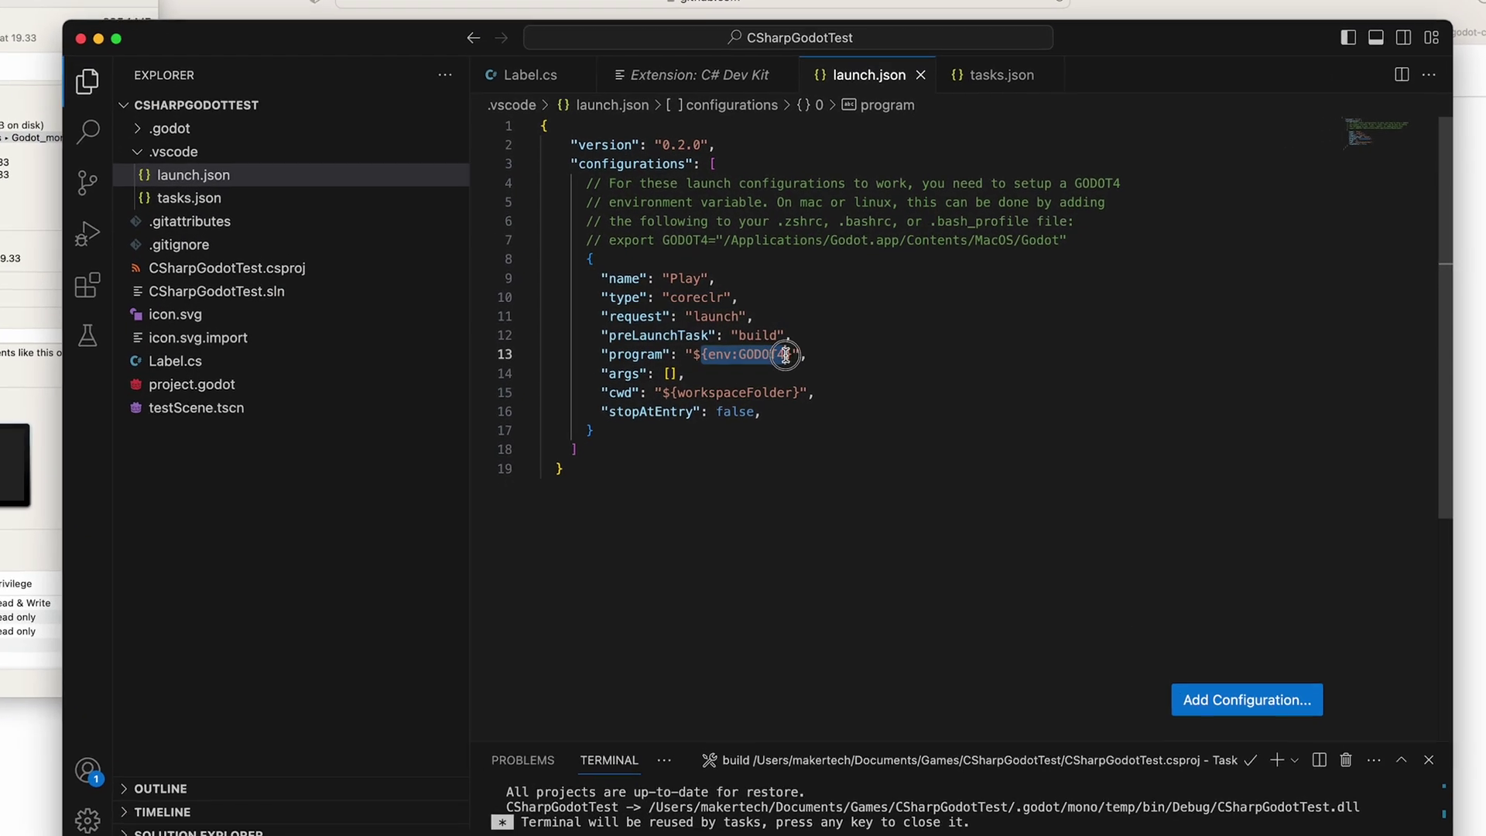
pyautogui.write('$')
pyautogui.press('BackSpace')
pyautogui.press('super+v')
pyautogui.write('/G')
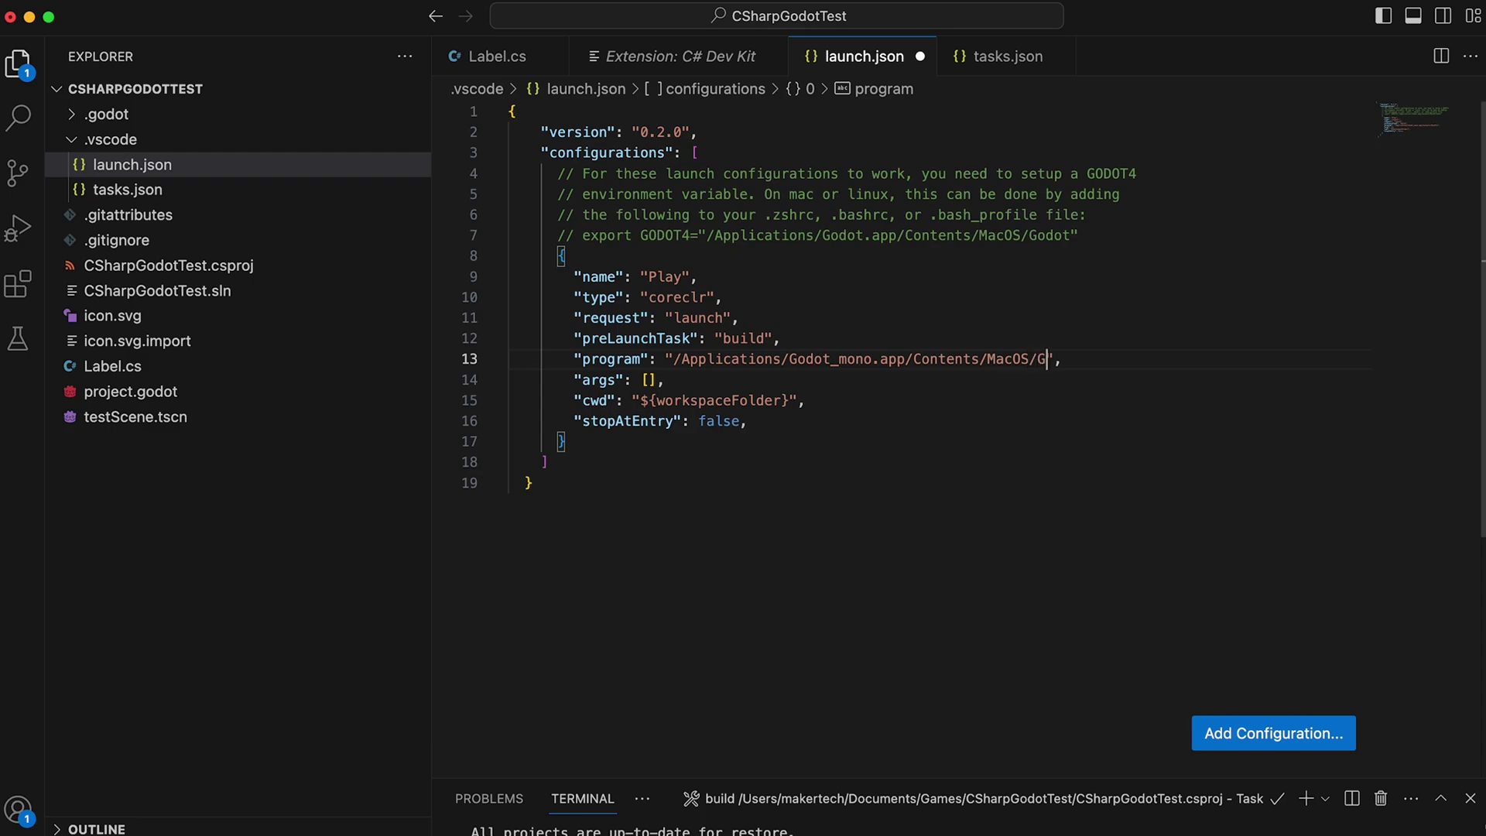
pyautogui.write('odot')
pyautogui.press('super+s')
pyautogui.click(740, 450)
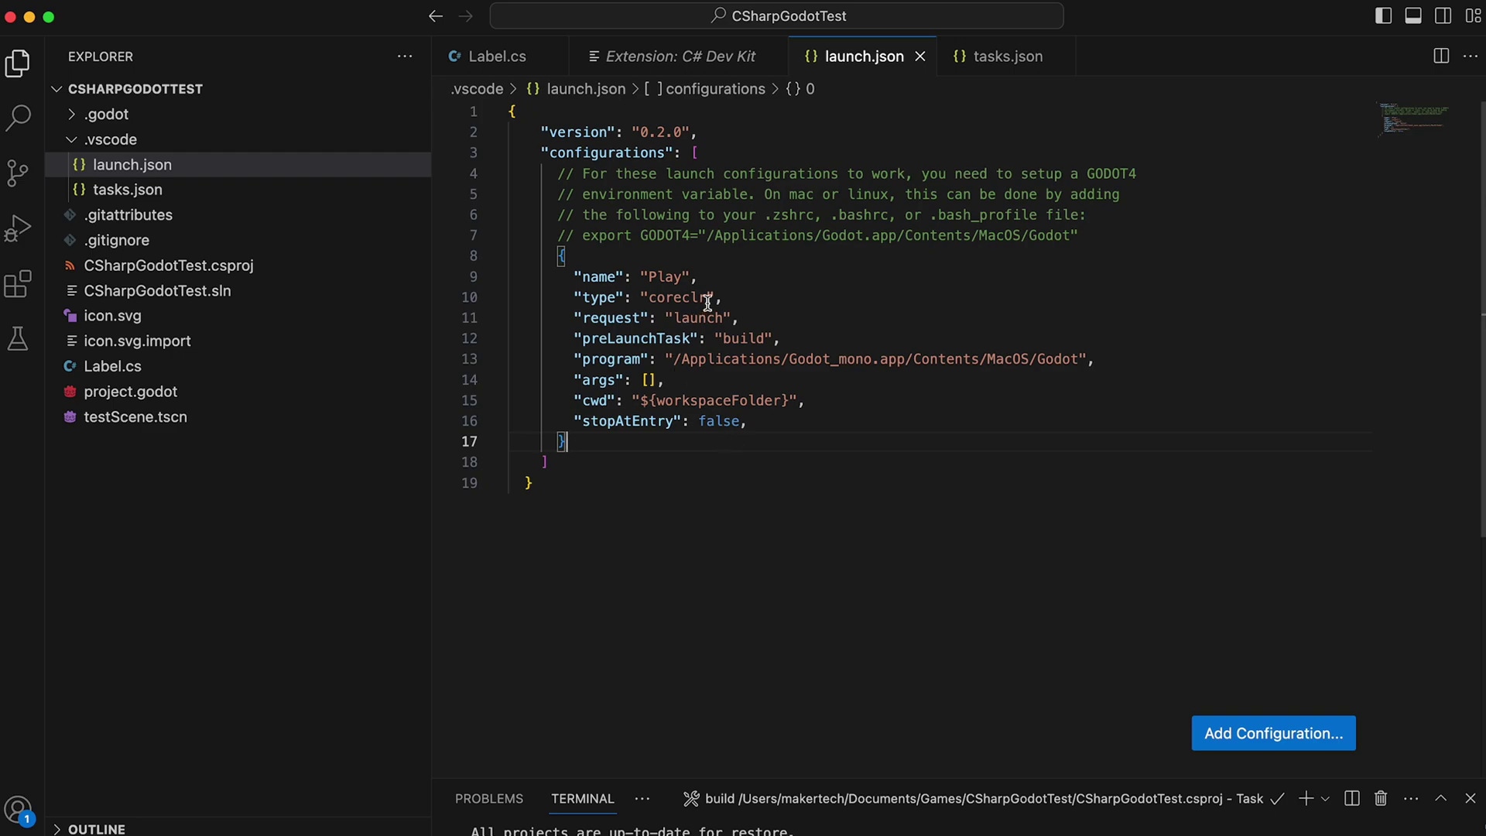
# Add Text = "Hello, World"; to the _Ready method of Label.cs and save it.
pyautogui.click(132, 366)
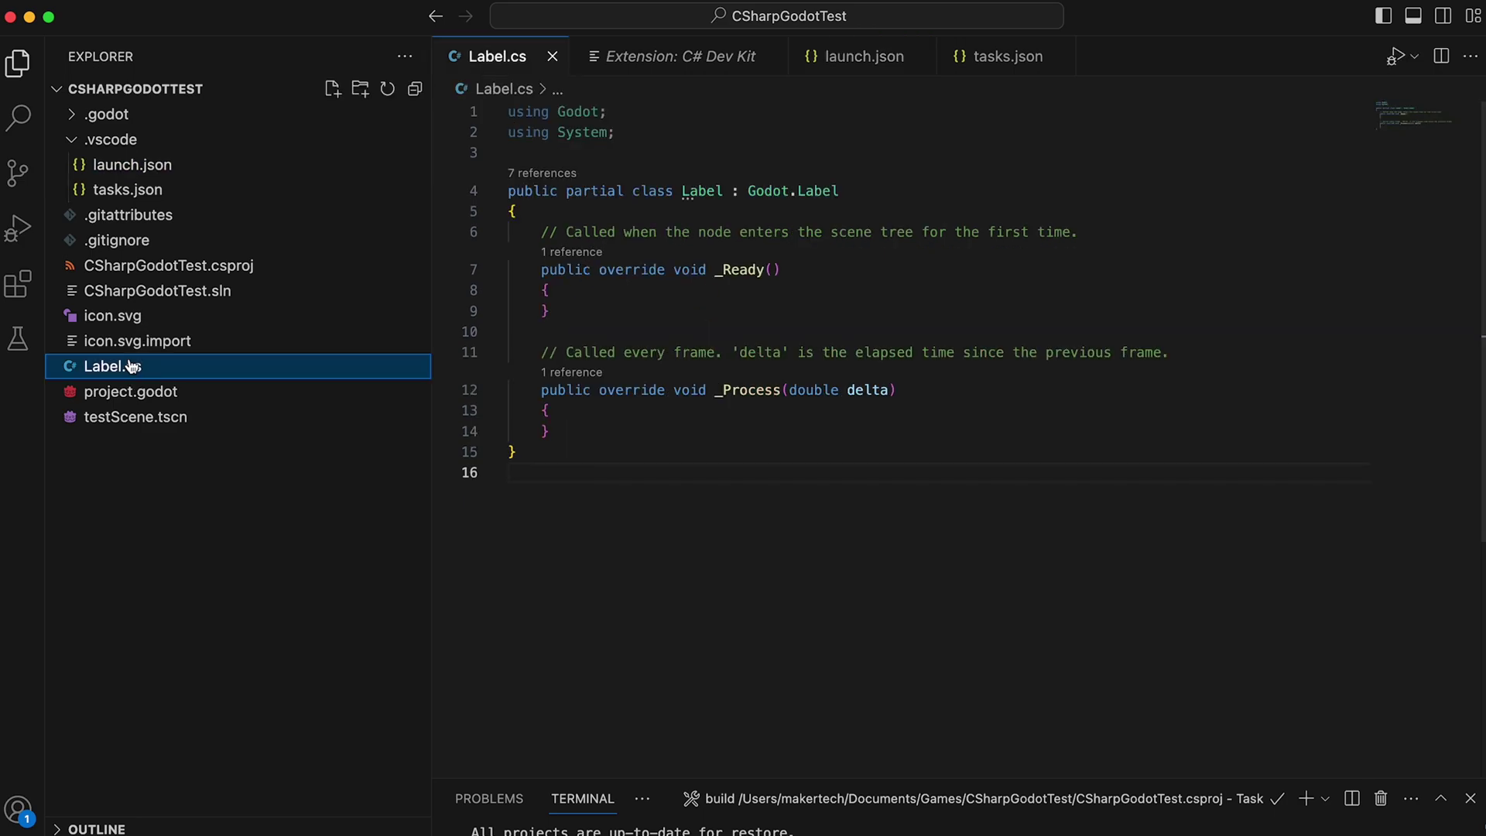
pyautogui.click(591, 289)
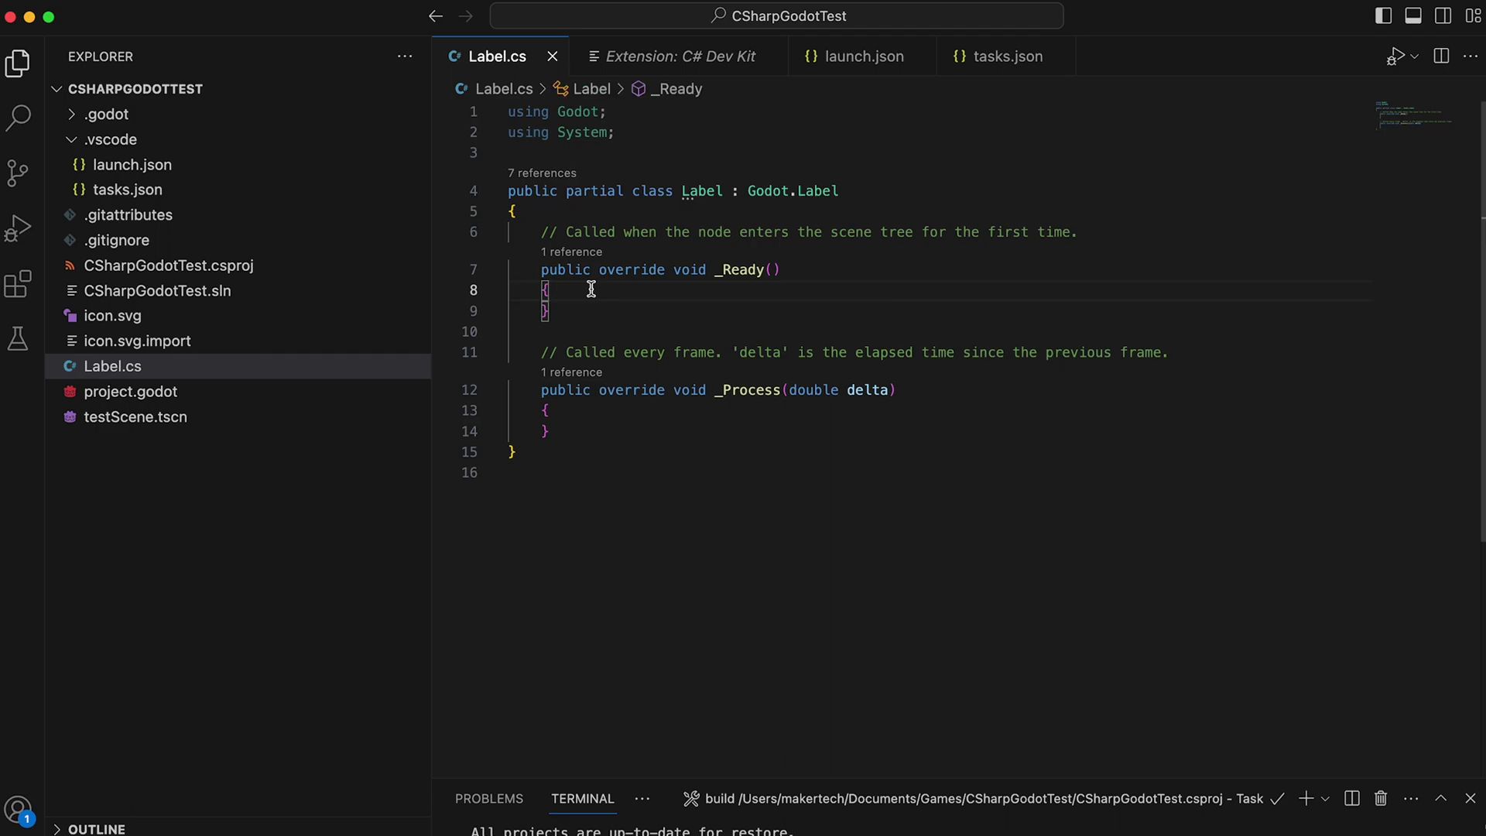
pyautogui.press('Return')
pyautogui.write('Text')
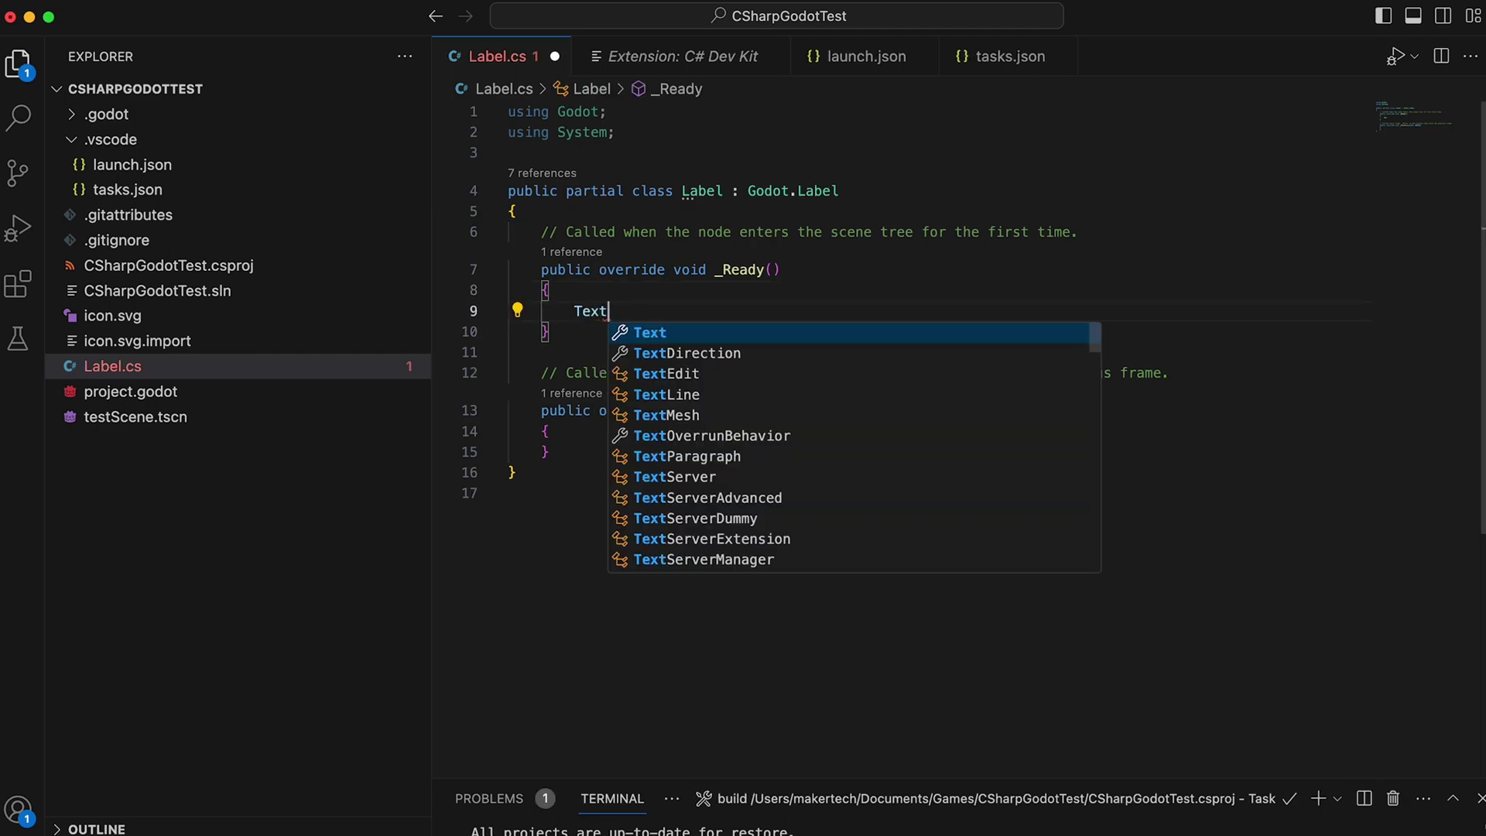
pyautogui.write(' = "He')
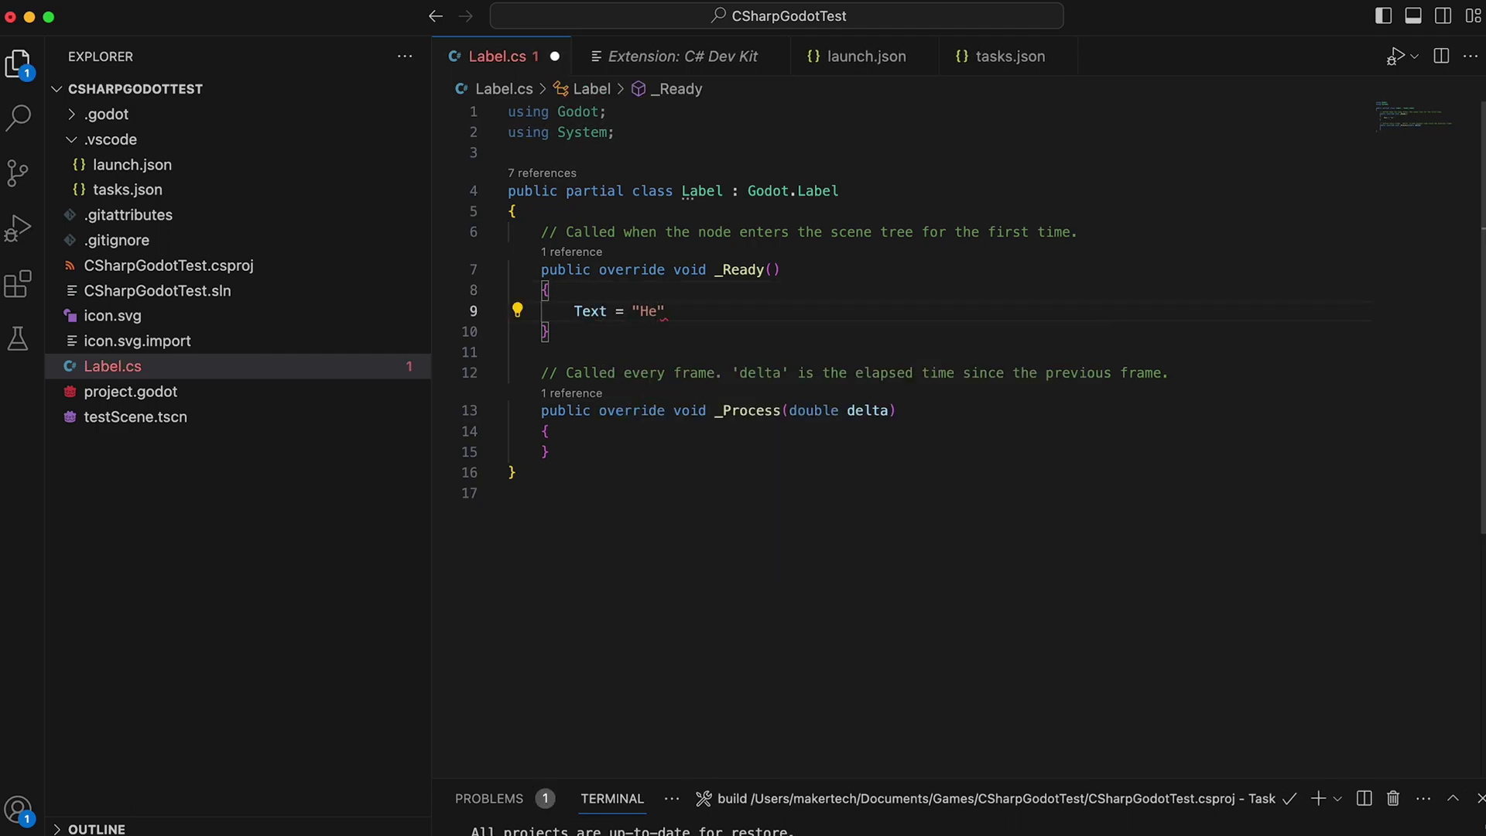
pyautogui.write('llo, World";')
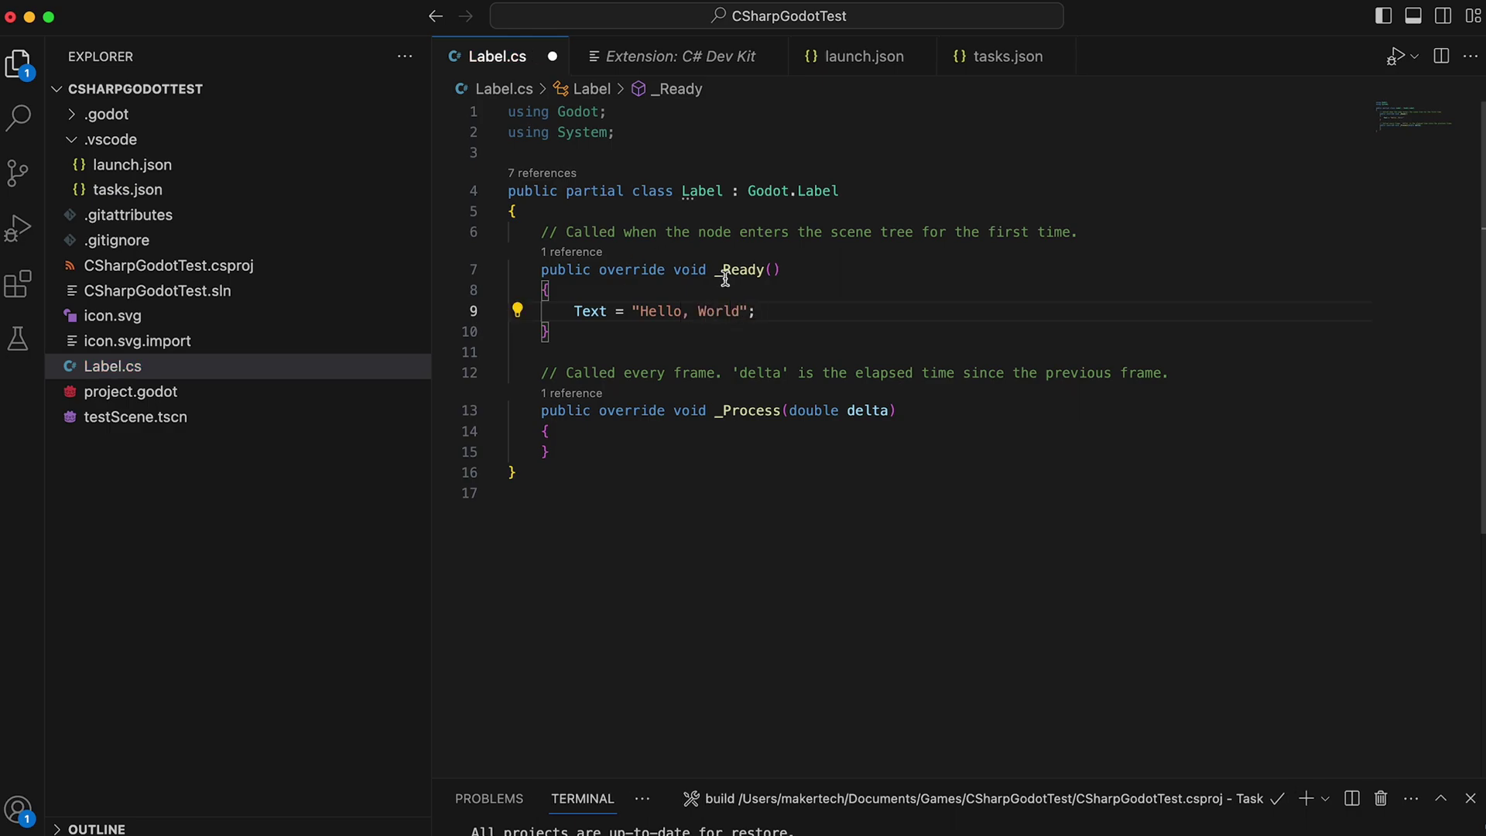
pyautogui.press('super+s')
# Launch the Play debug configuration from Run and Debug, then close the game window.
pyautogui.click(21, 239)
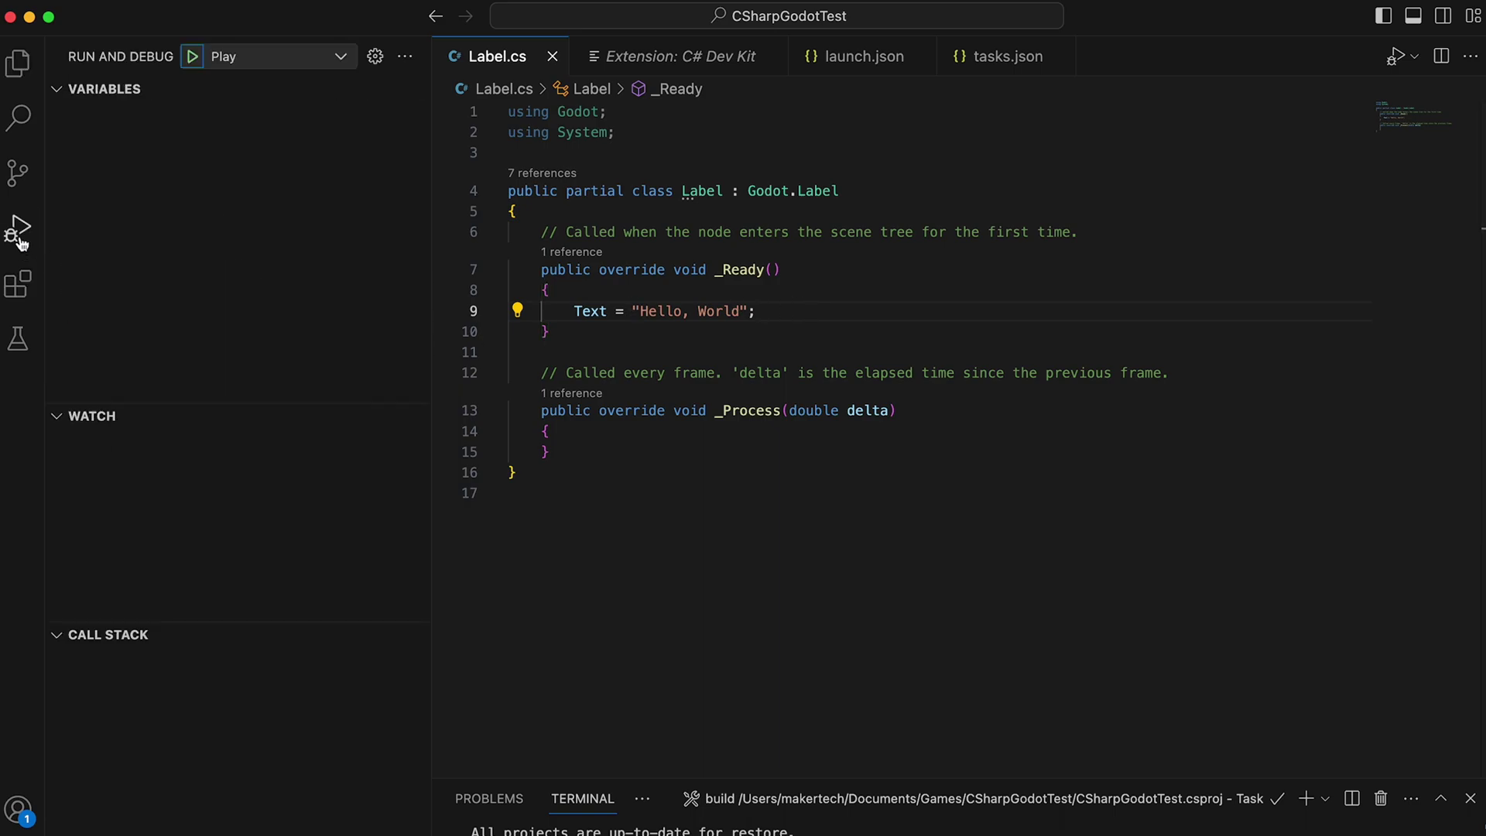
pyautogui.click(193, 58)
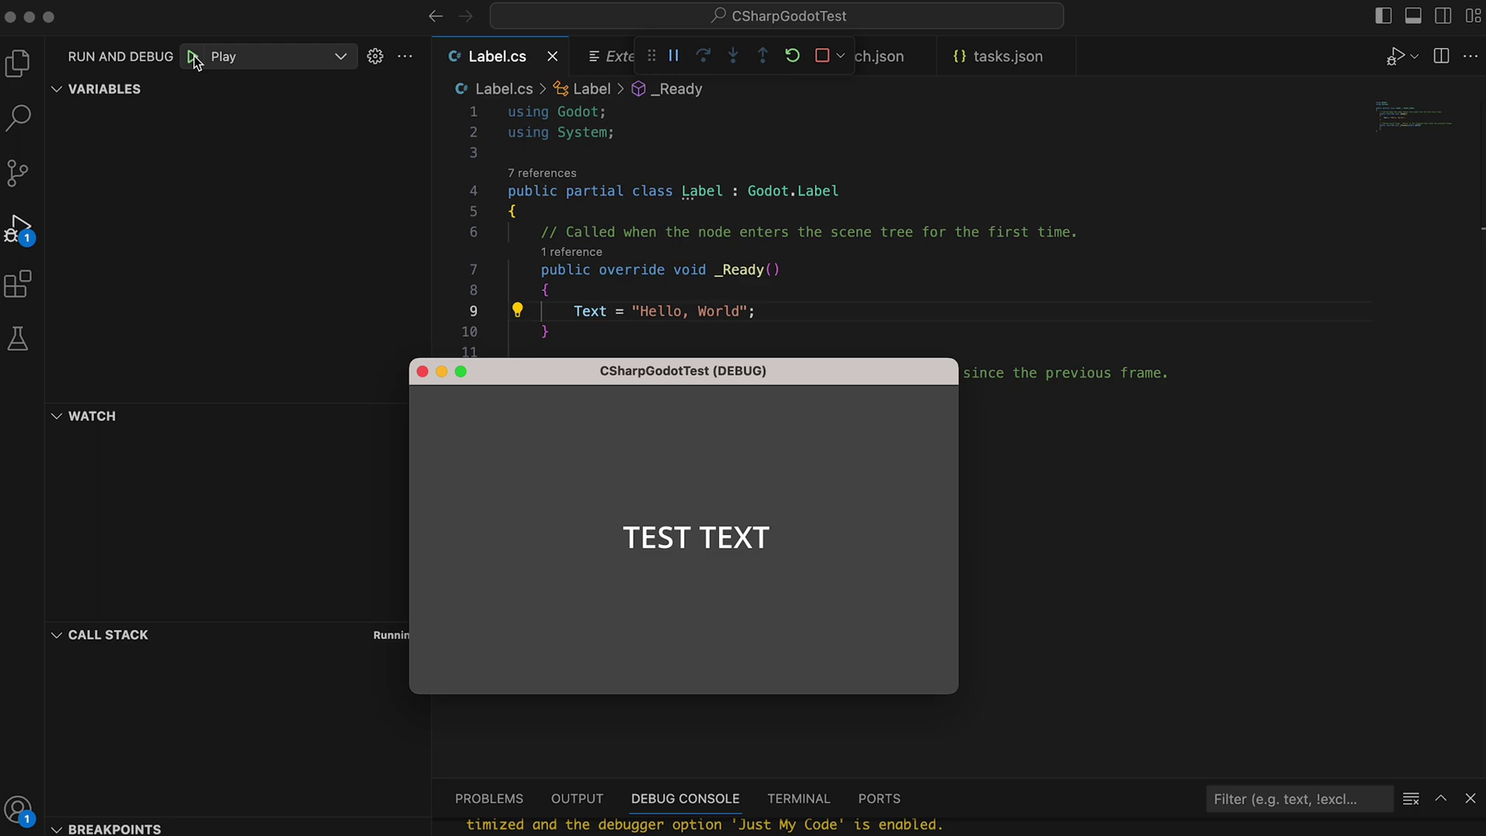
pyautogui.click(423, 372)
# Save the test scene in Godot, rerun Play to show HELLO, WORLD, then stop debugging.
pyautogui.press('super+Tab')
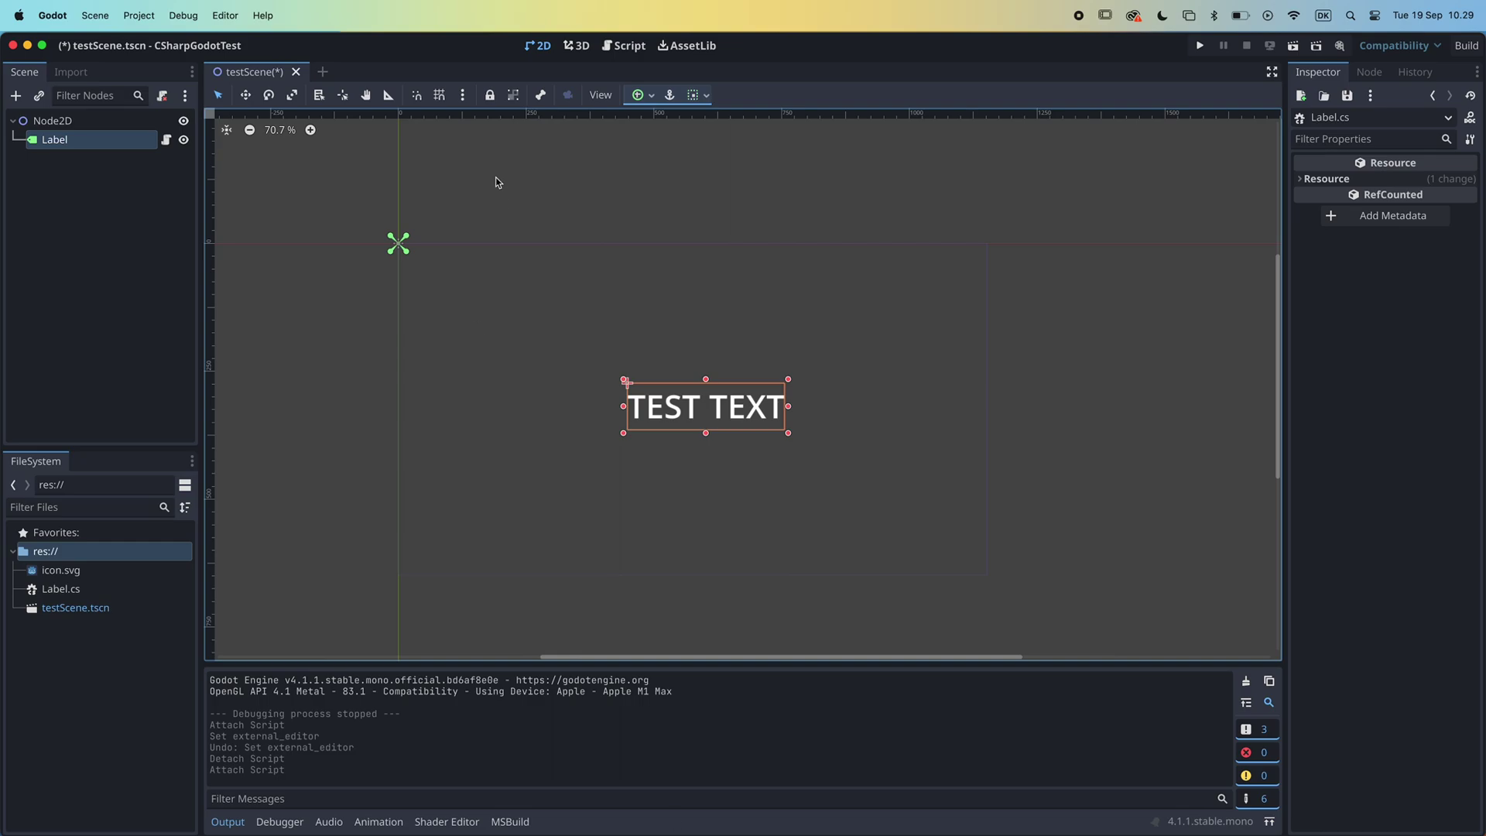
pyautogui.press('super+s')
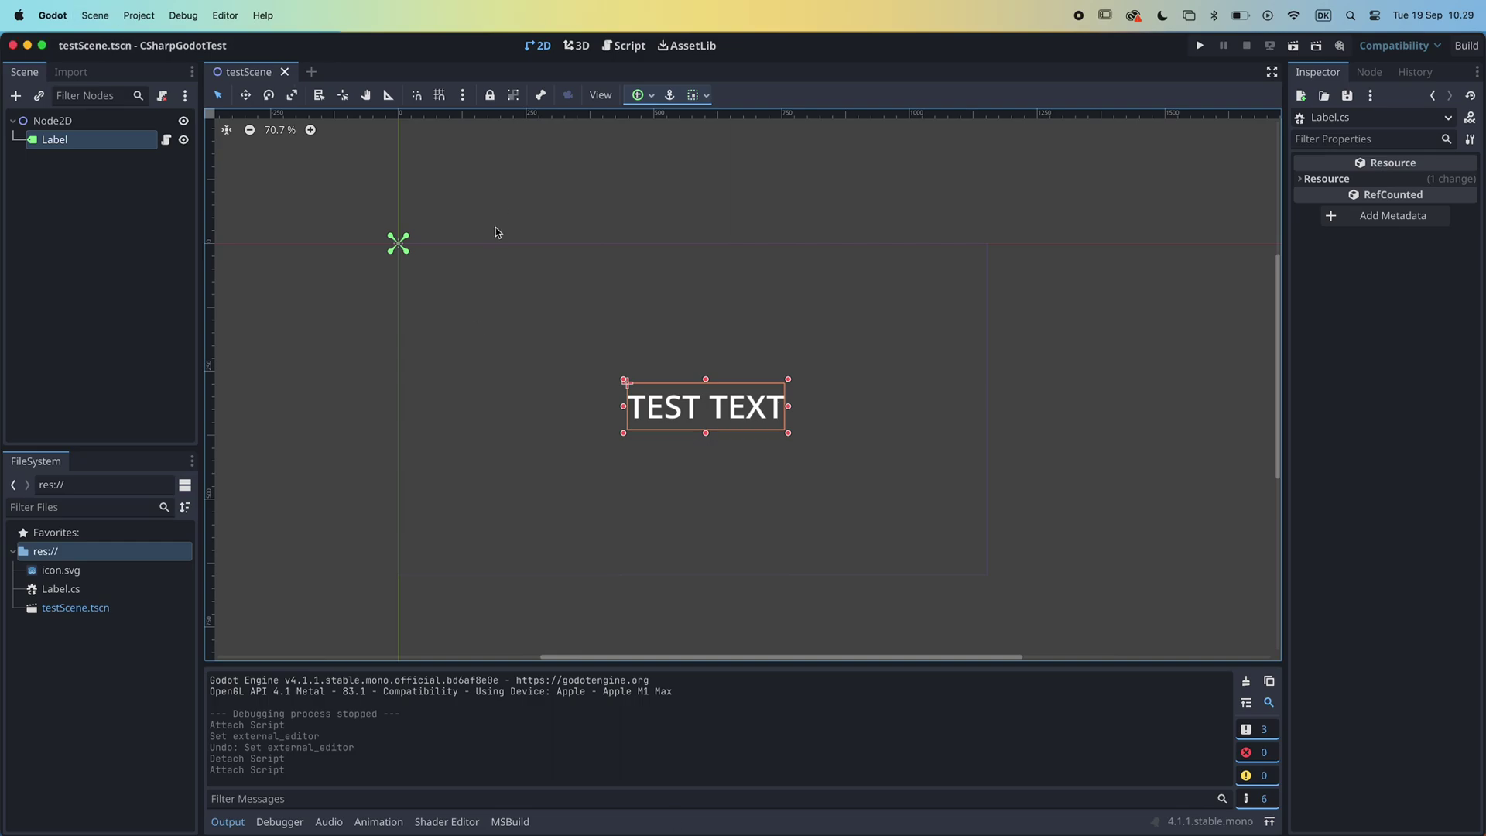
pyautogui.press('super+Tab')
pyautogui.click(192, 57)
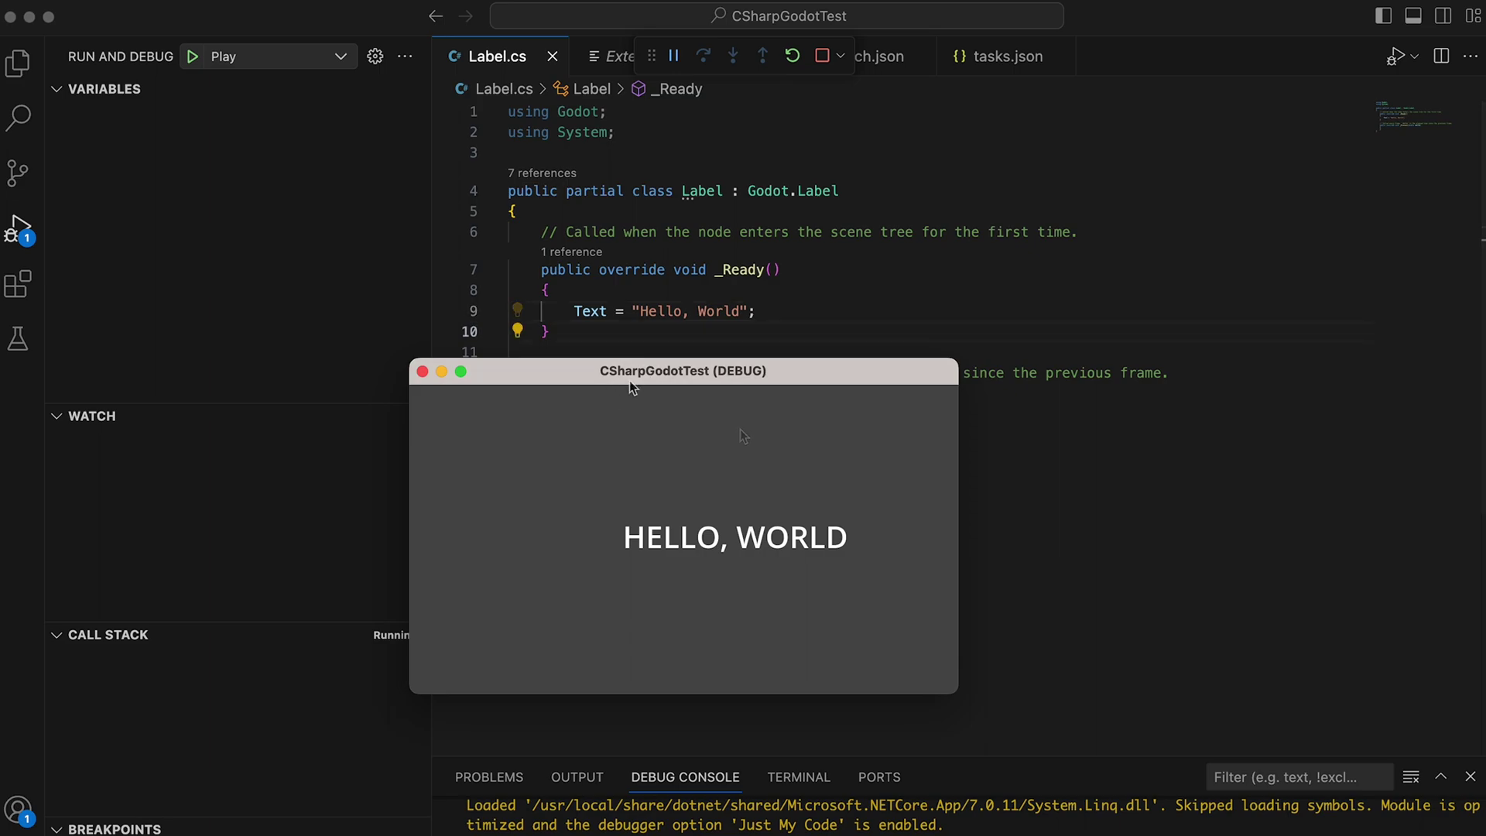
pyautogui.press('Down')
pyautogui.click(823, 56)
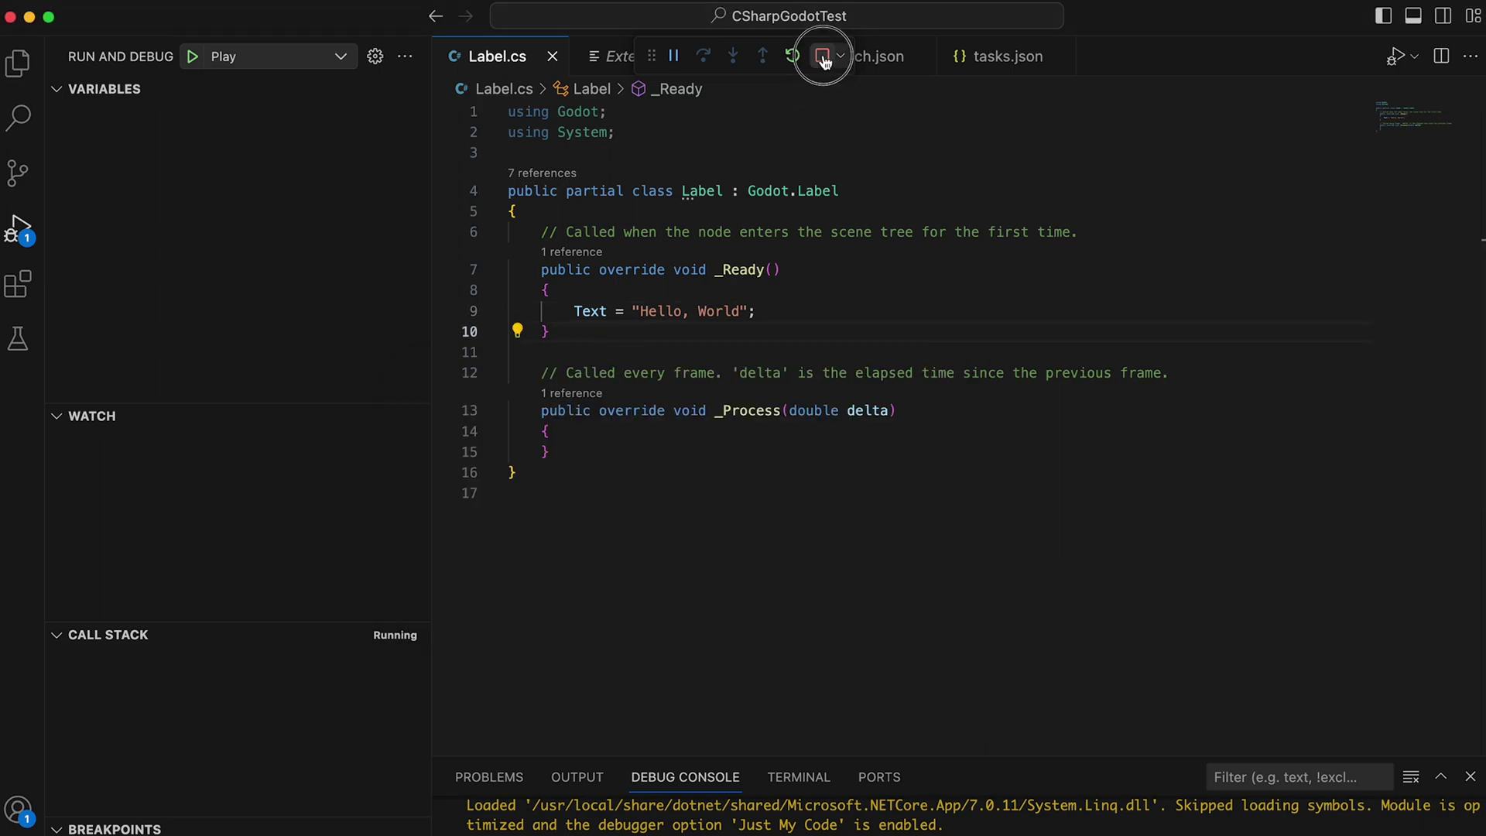
# Break on line 9 of Label.cs, debug until it pauses, then continue execution.
pyautogui.click(442, 312)
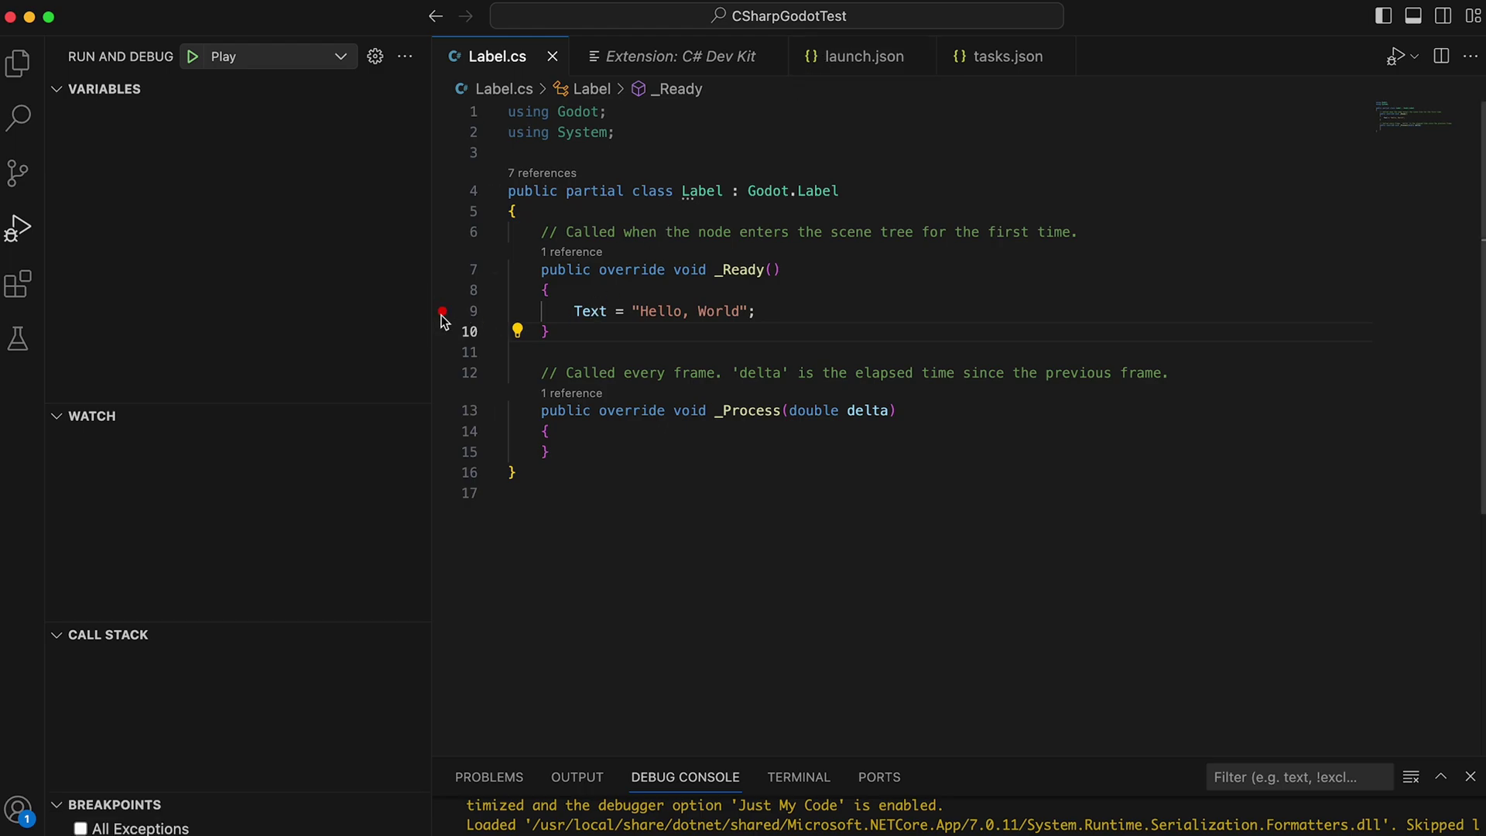
pyautogui.click(192, 57)
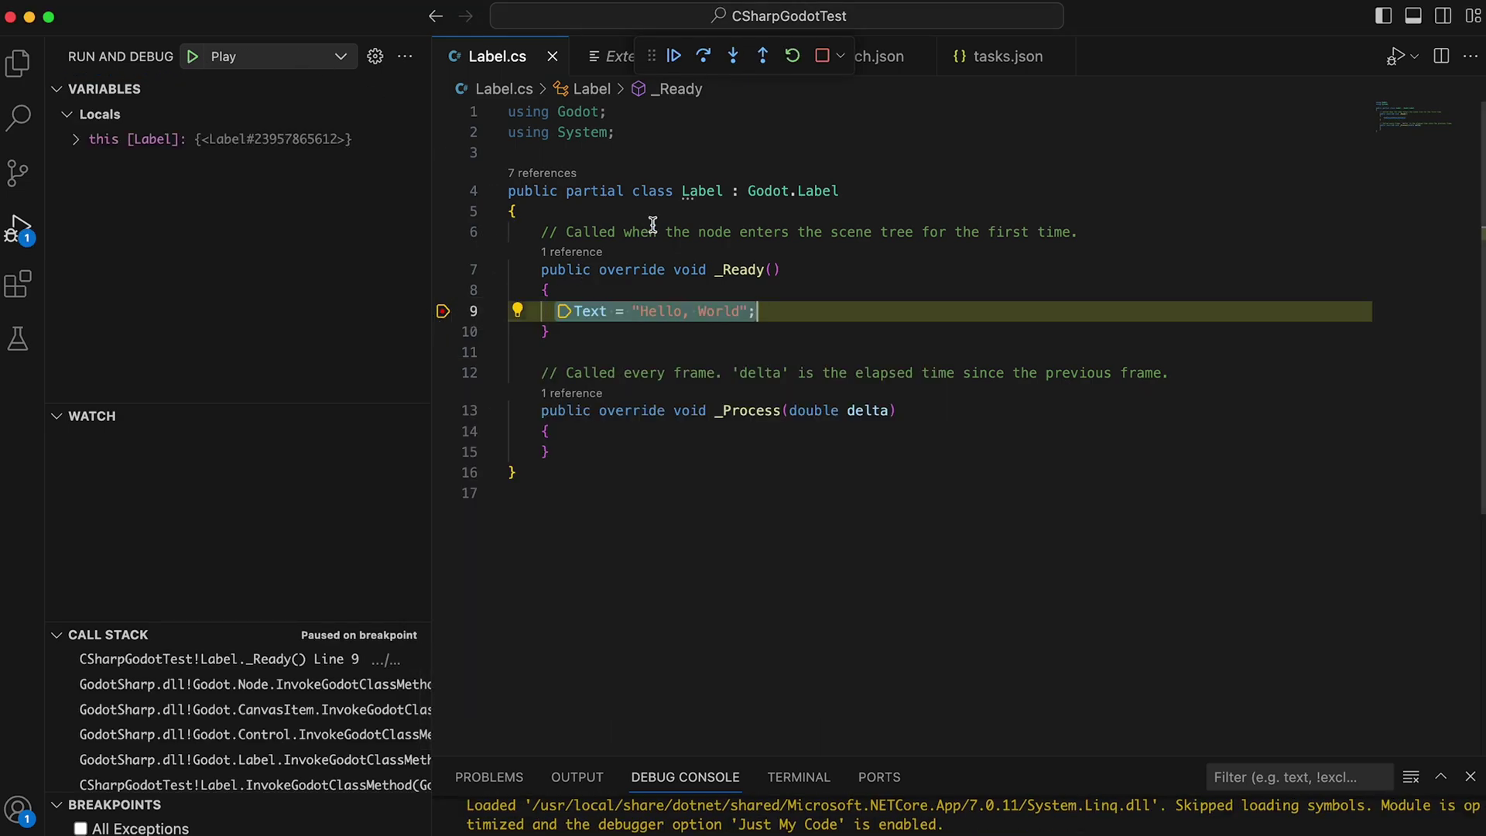
pyautogui.click(673, 56)
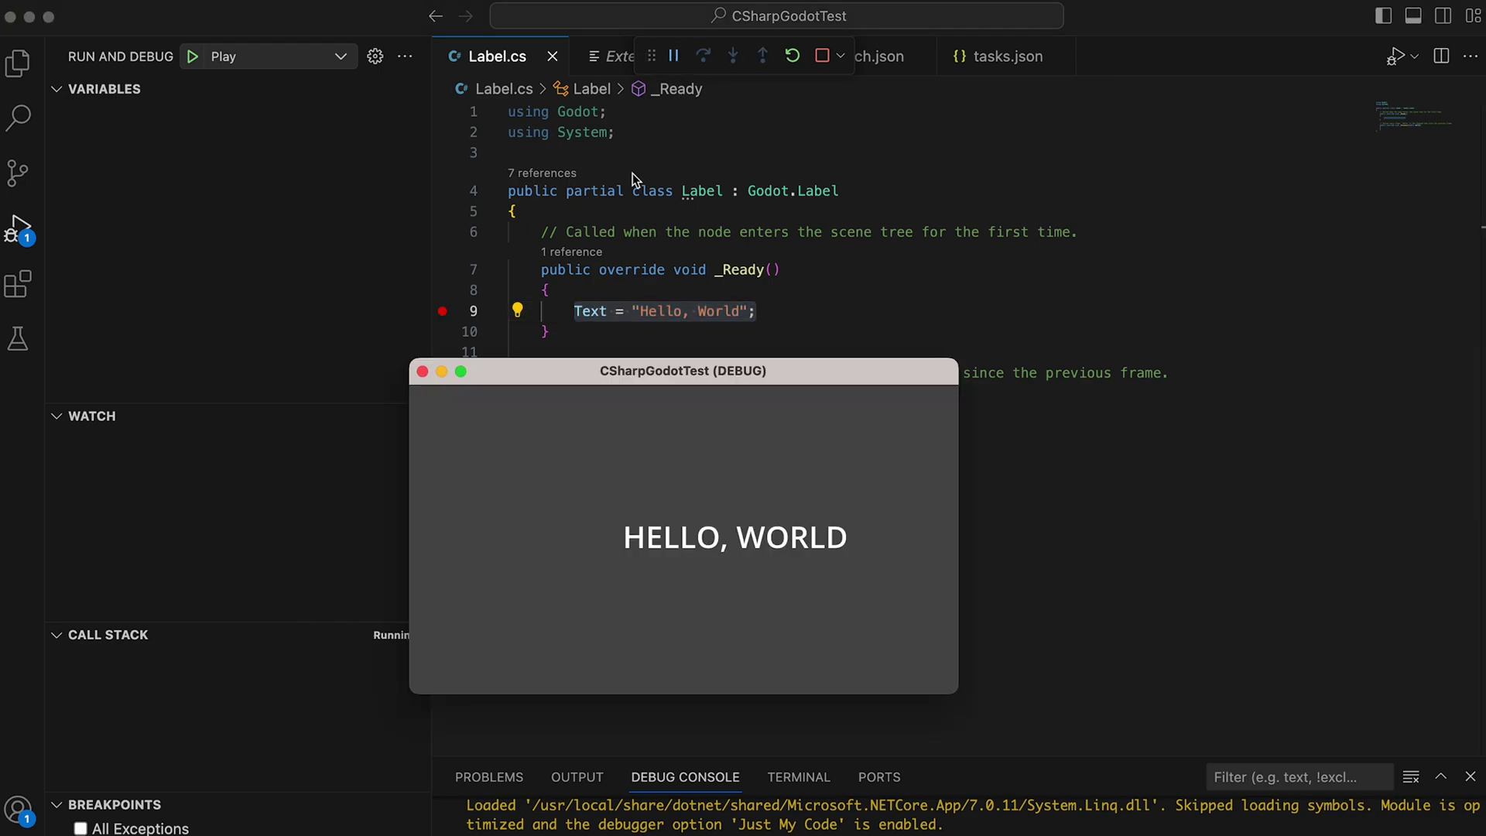
# Declare a double time = 0; field above the _Process method.
pyautogui.click(1170, 372)
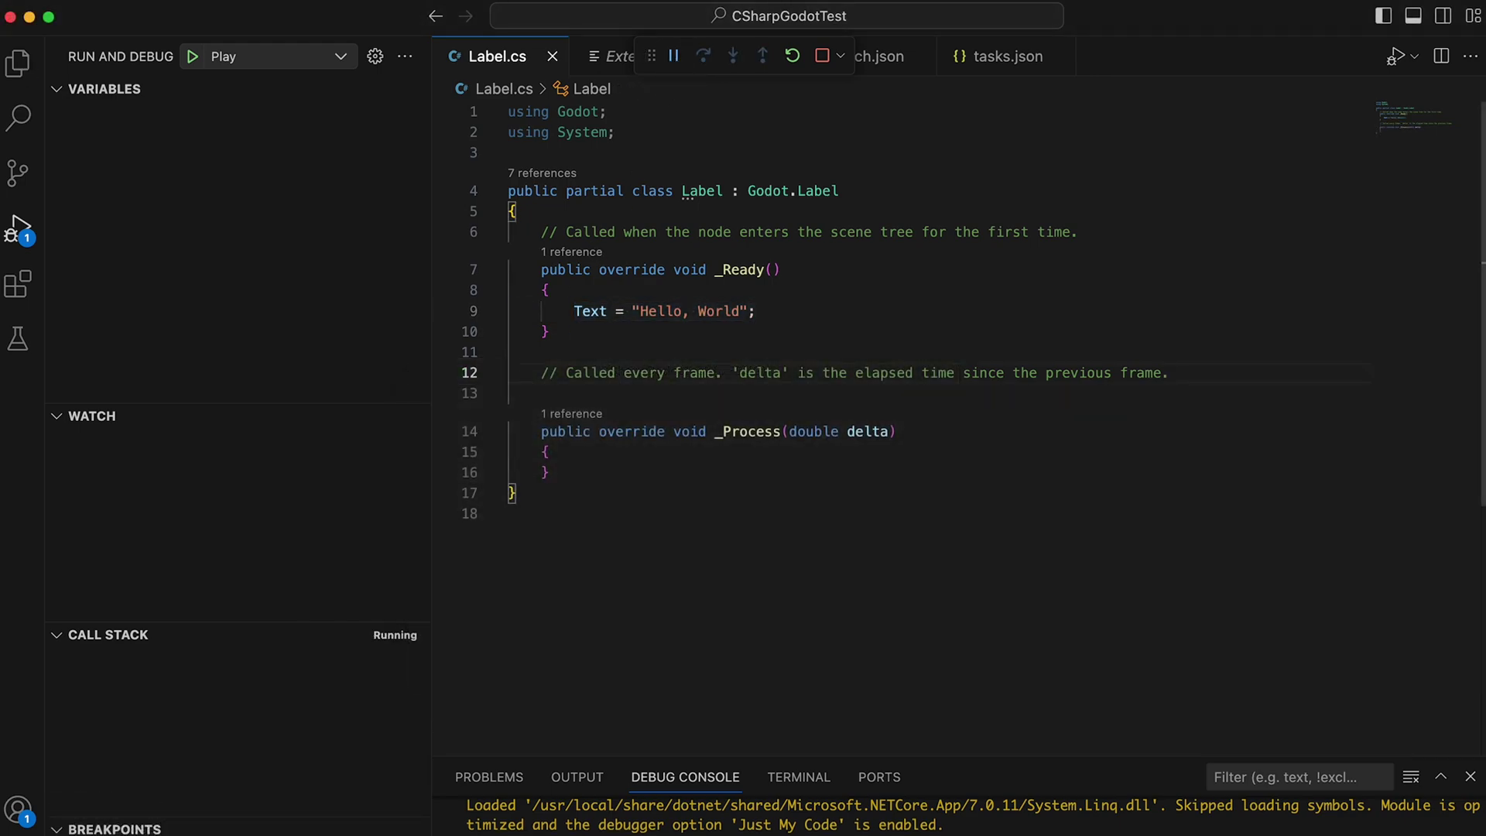
pyautogui.press('Return')
pyautogui.write('double time = 0;')
# In _Process, add time += delta; and a cos/sin newPosition Vector2 (radius 30, offset 100), then begin SetPosition.
pyautogui.press('Down')
pyautogui.press('Down')
pyautogui.press('Down')
pyautogui.press('Return')
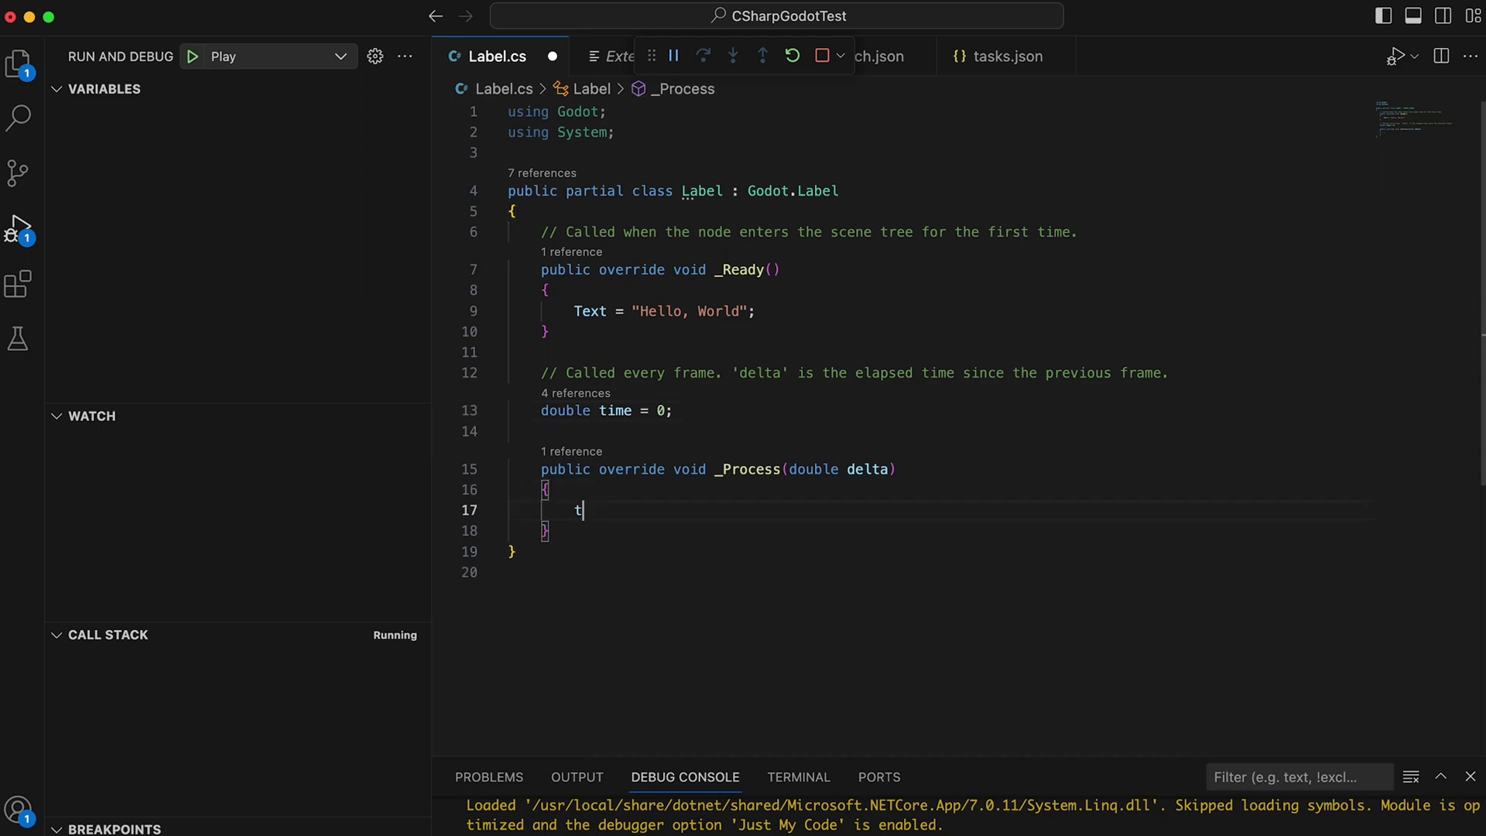
pyautogui.write('time += delta;')
pyautogui.press('Return')
pyautogui.write('Vector2')
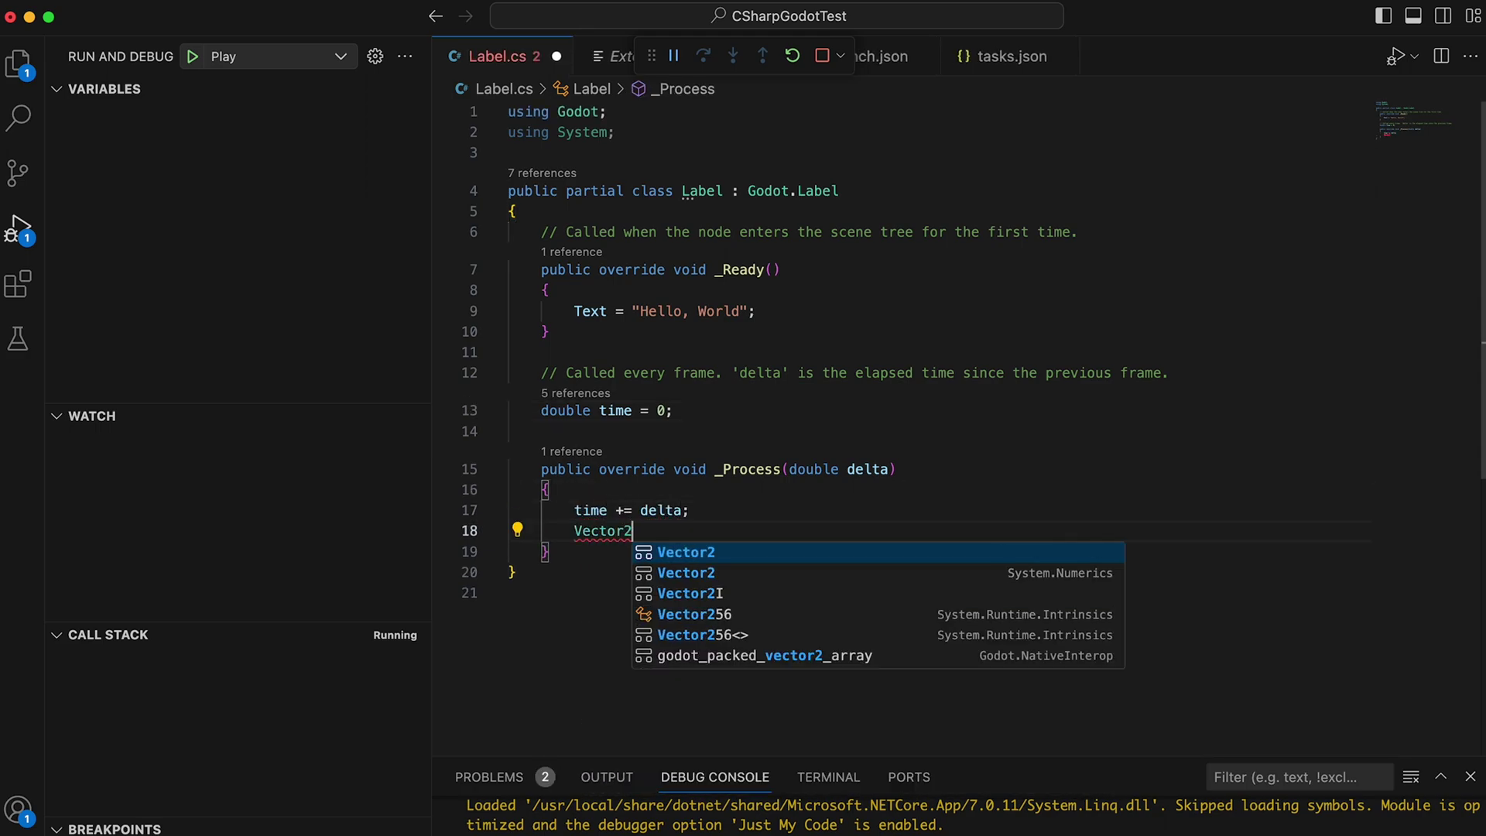
pyautogui.write(' newPosition = new Ve')
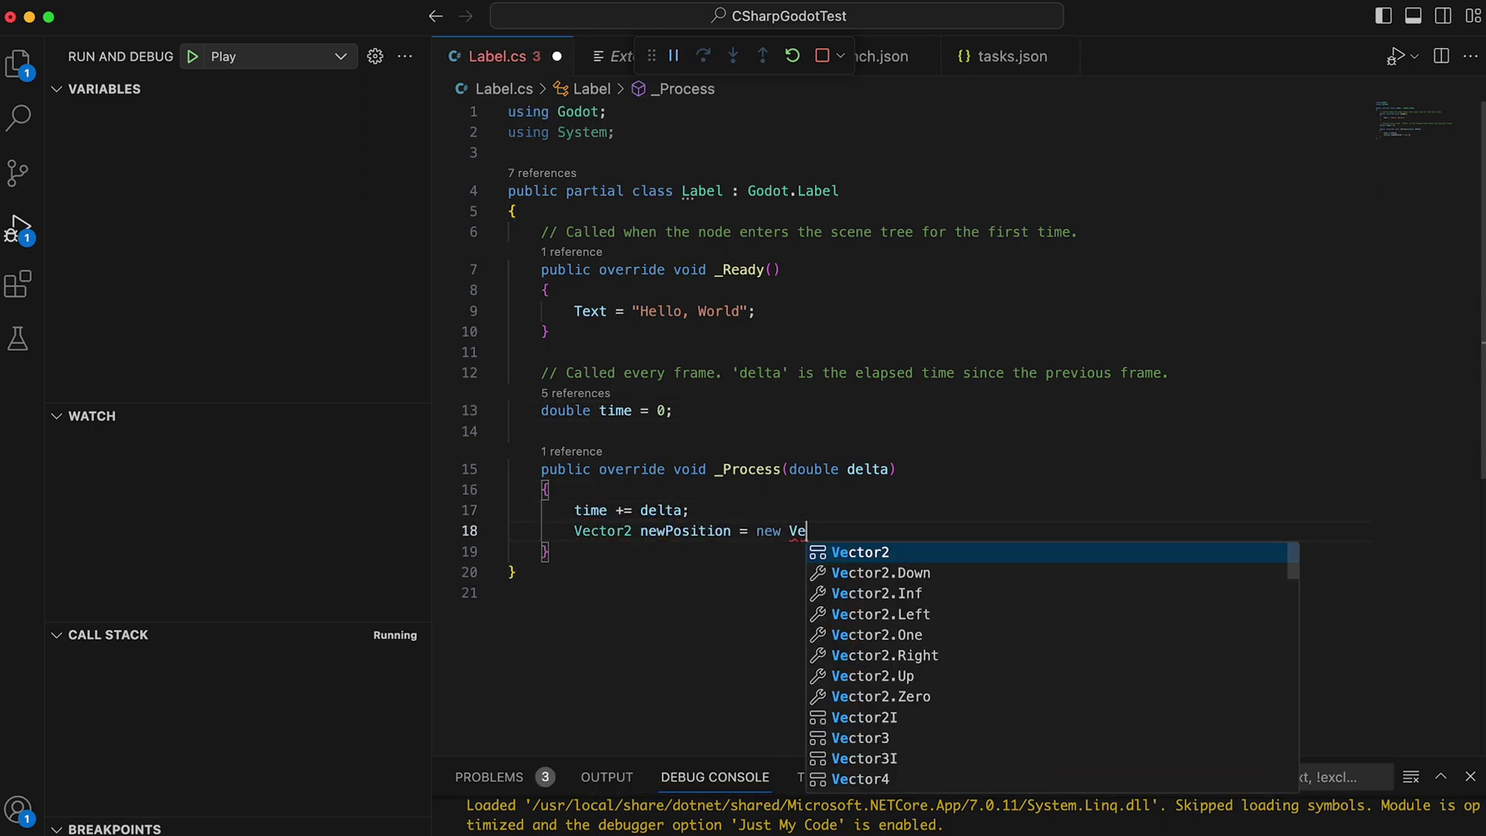
pyautogui.write('ctor2((float)Math.Cos(')
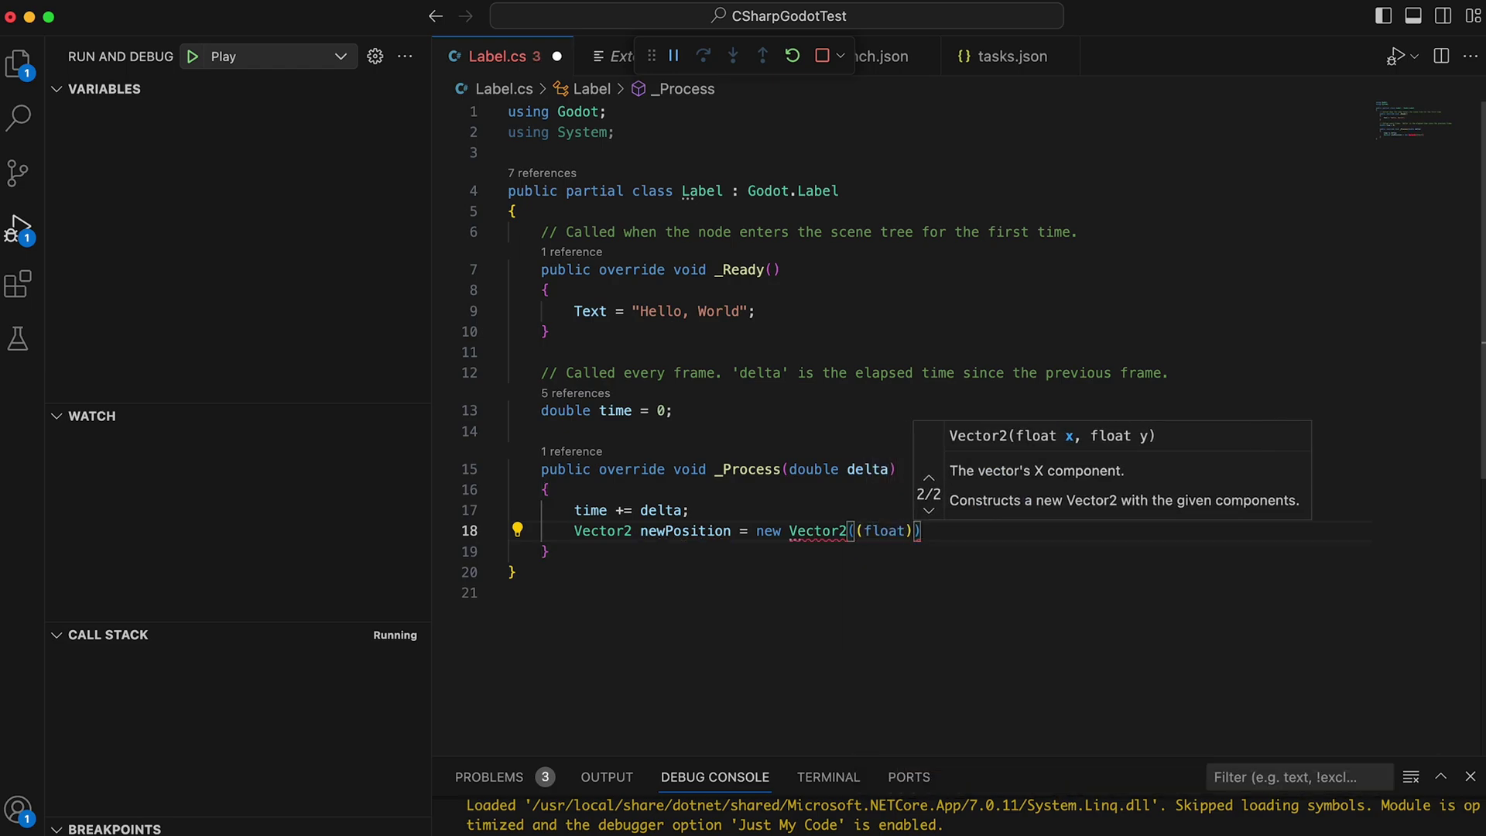
pyautogui.write('time)*30 + 100, (f')
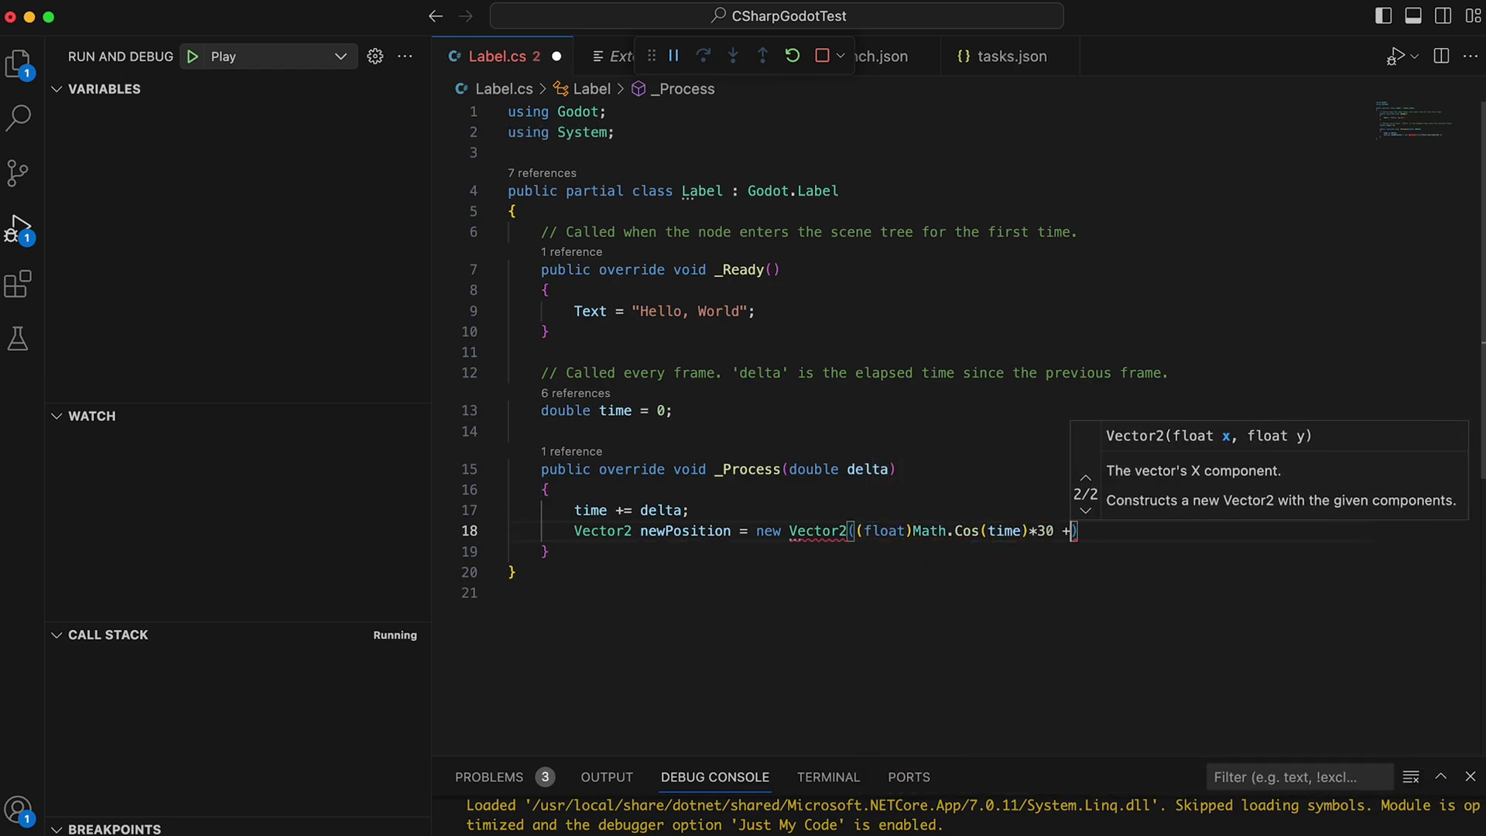
pyautogui.write('loat)Math.Sin(time)')
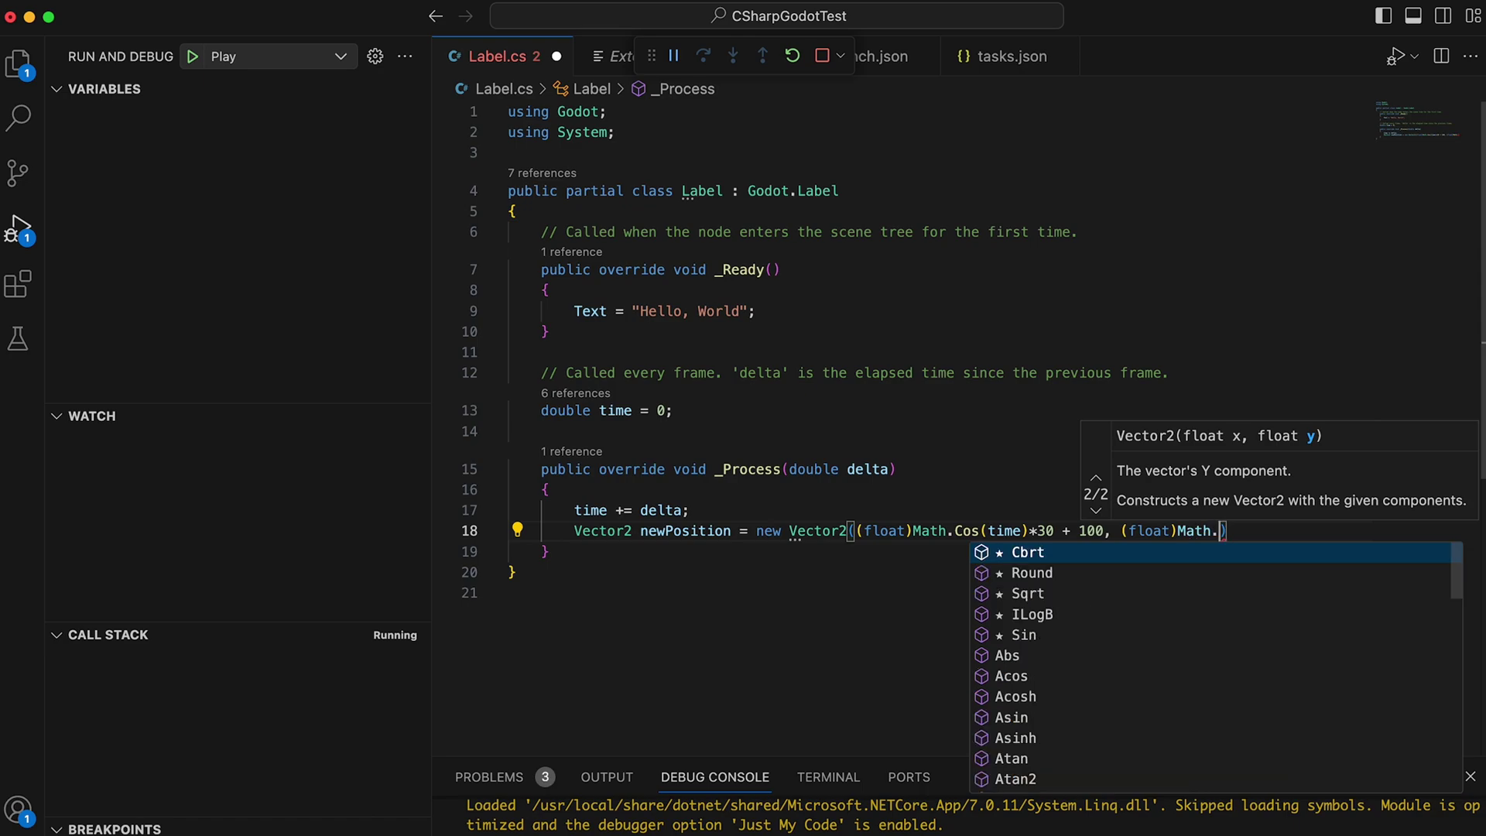
pyautogui.write('*30 + 100')
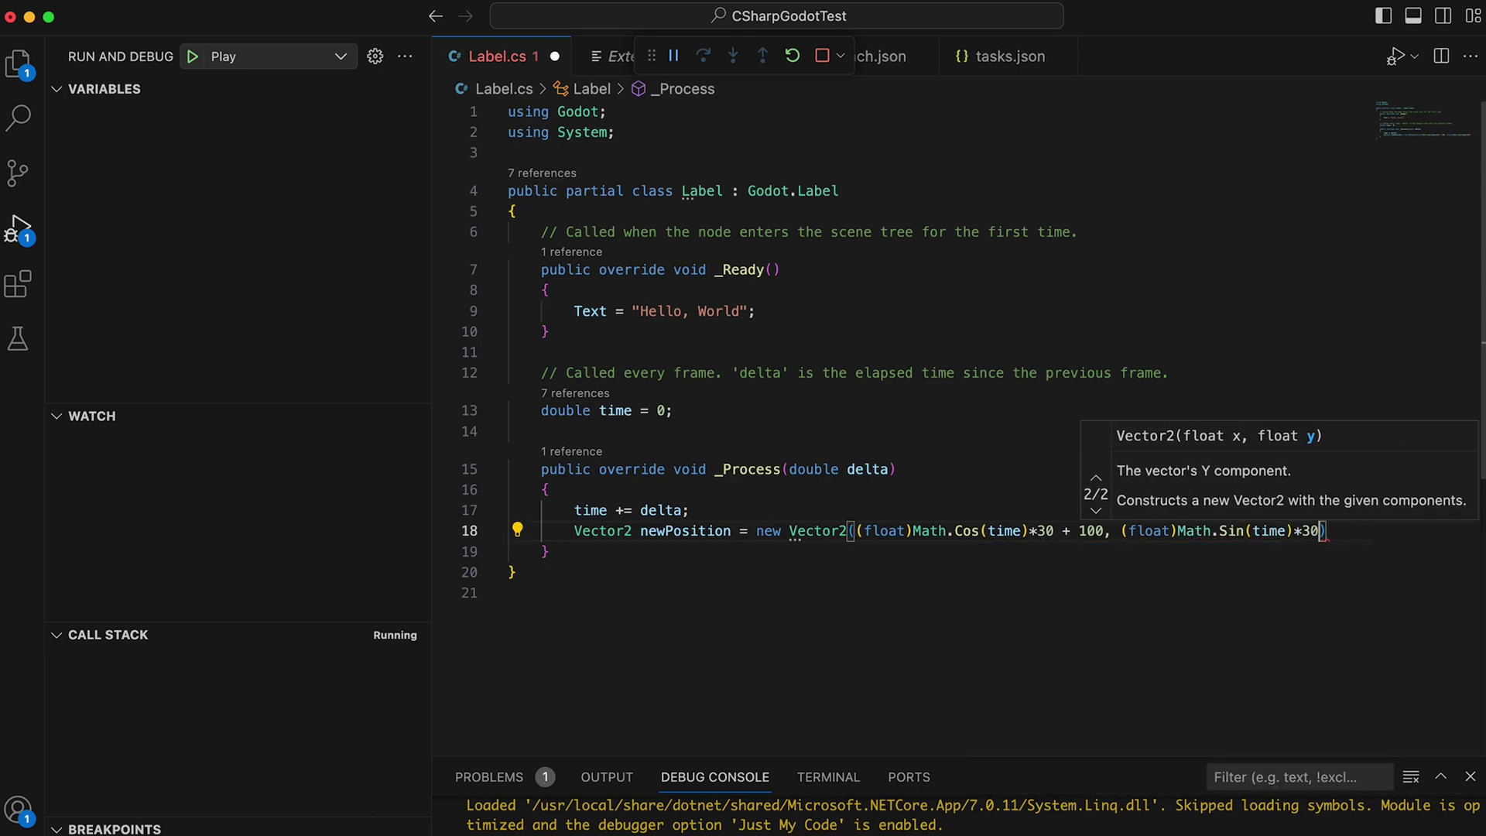
pyautogui.write(');')
pyautogui.press('Return')
pyautogui.write('SetPosition = n')
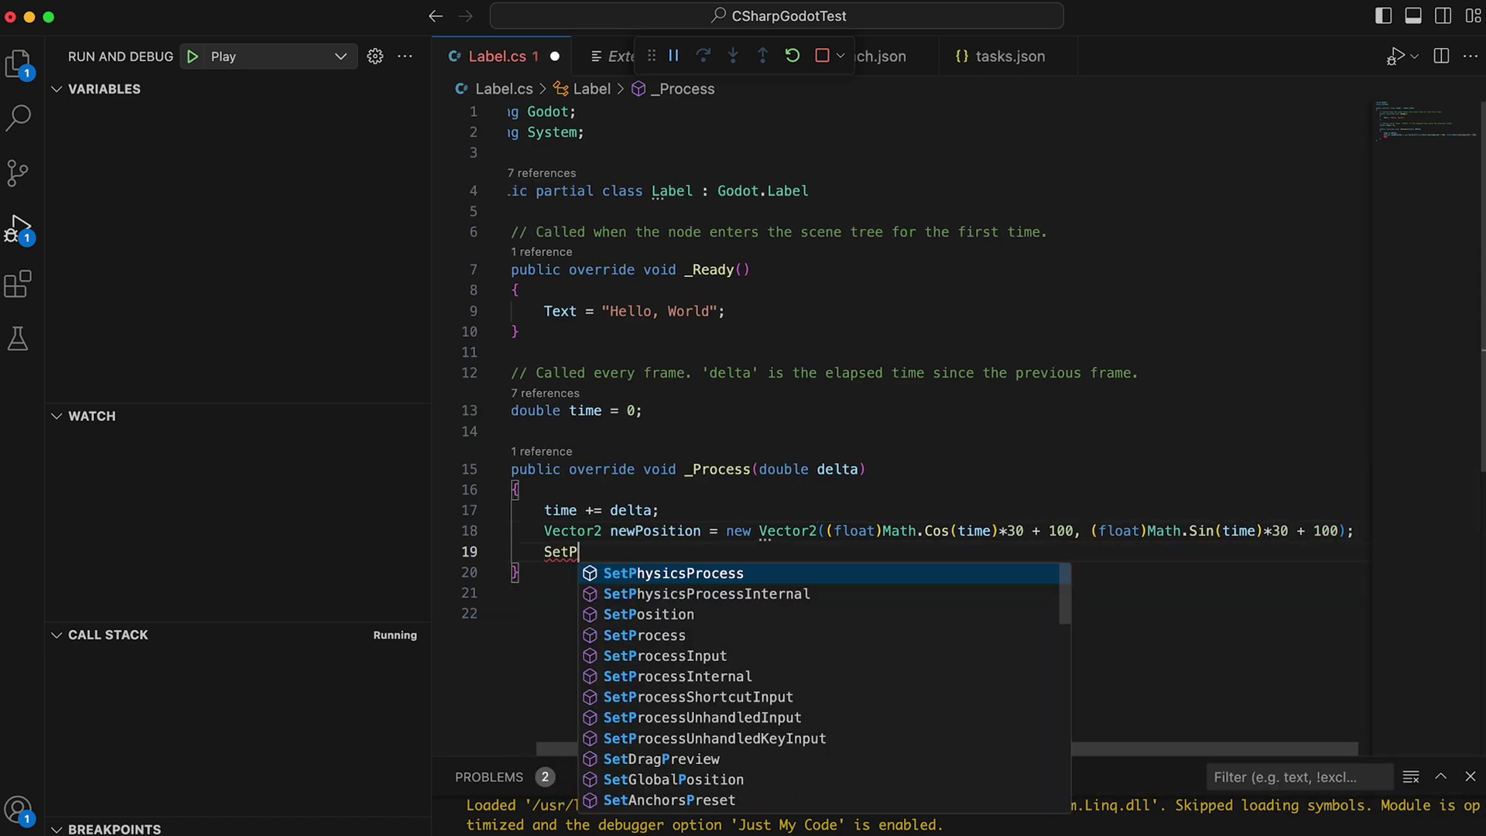